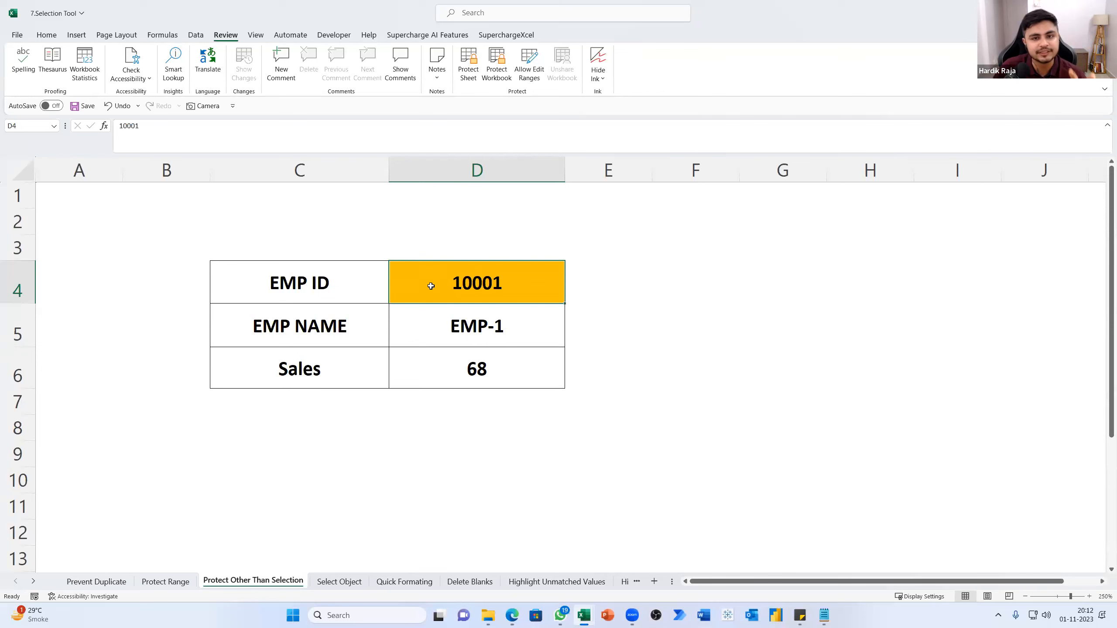
# Protect every cell except D4 with the Protect Other than Selection power tool, leaving the protection password blank
pyautogui.click(486, 37)
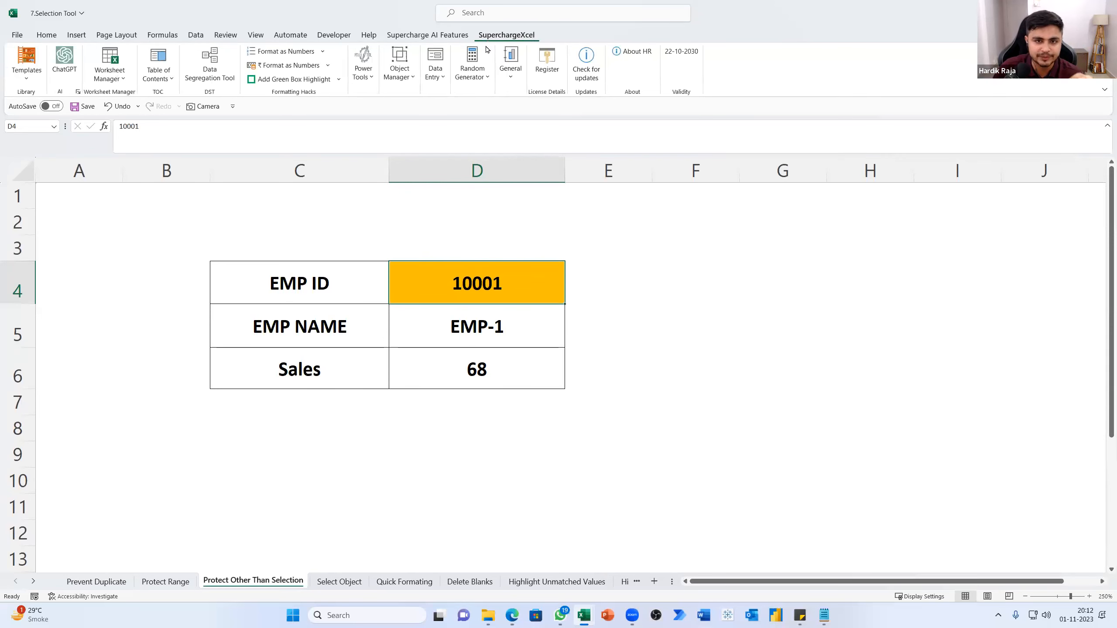
pyautogui.moveTo(590, 216); pyautogui.dragTo(943, 386)
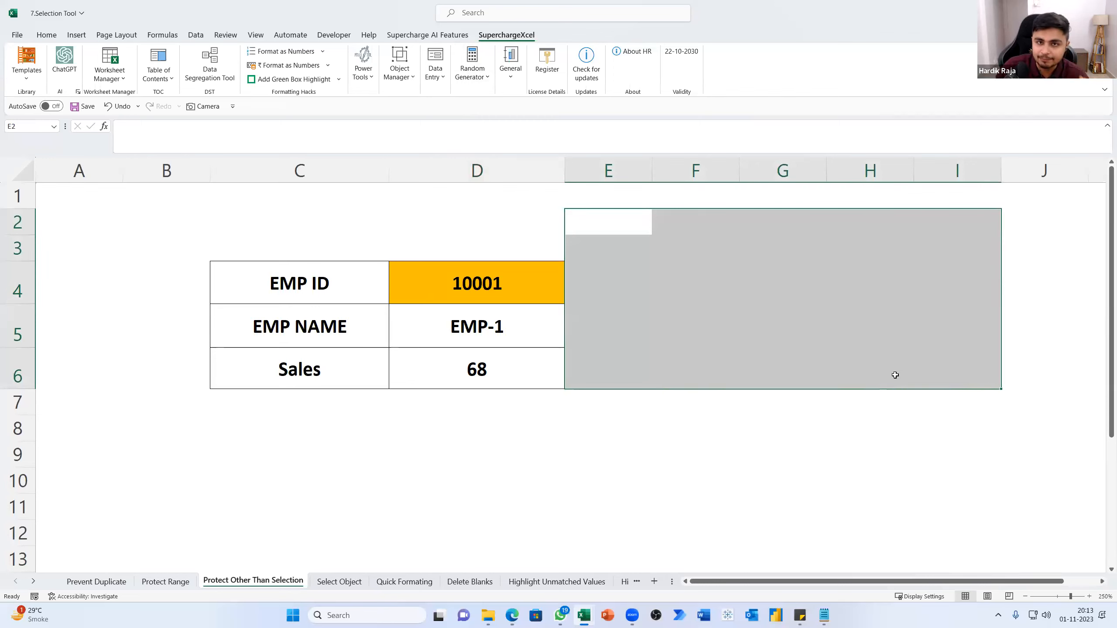
pyautogui.click(412, 300)
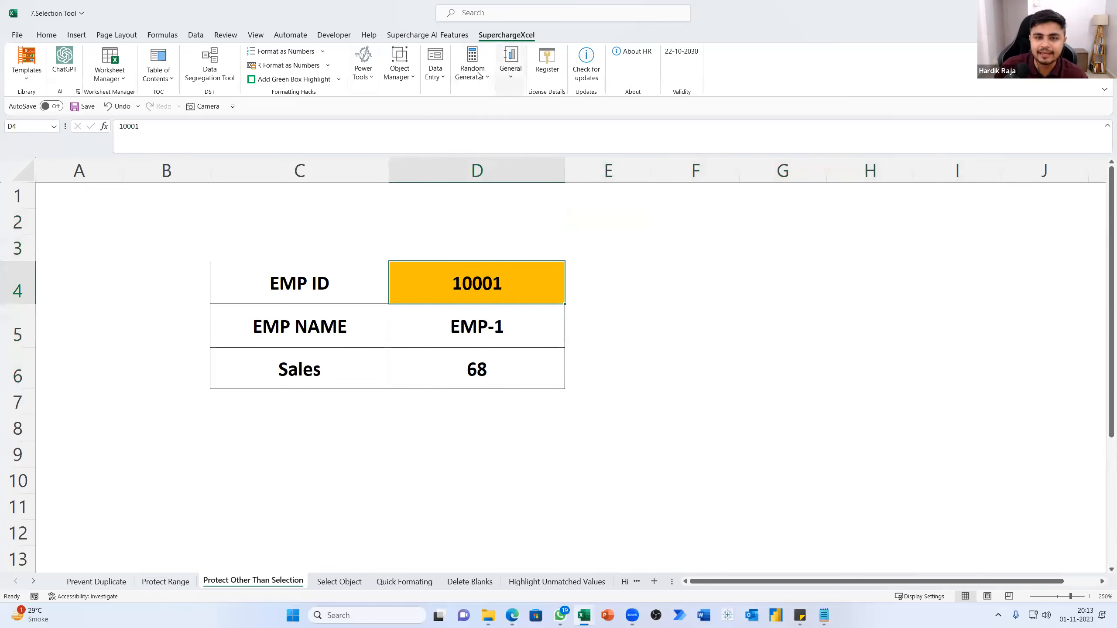
pyautogui.click(363, 70)
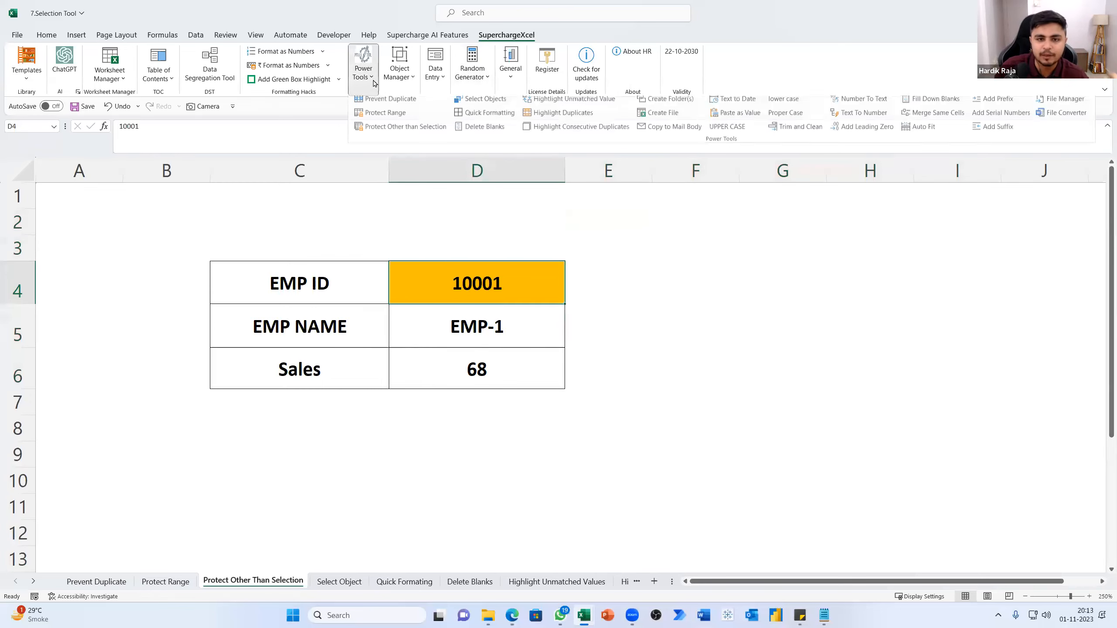
pyautogui.click(398, 132)
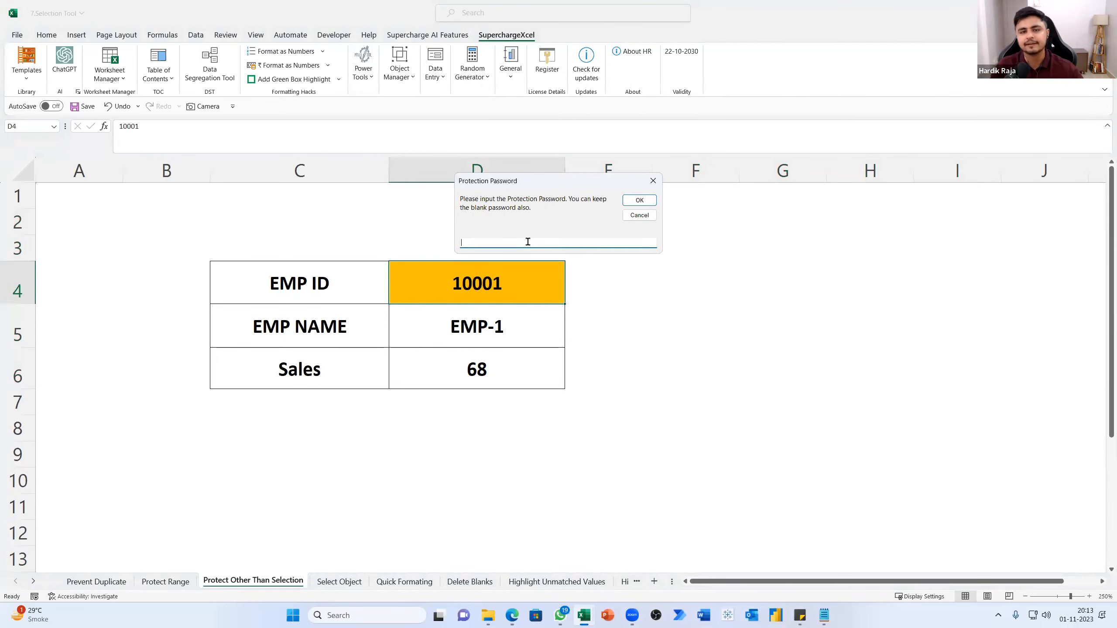
pyautogui.click(650, 202)
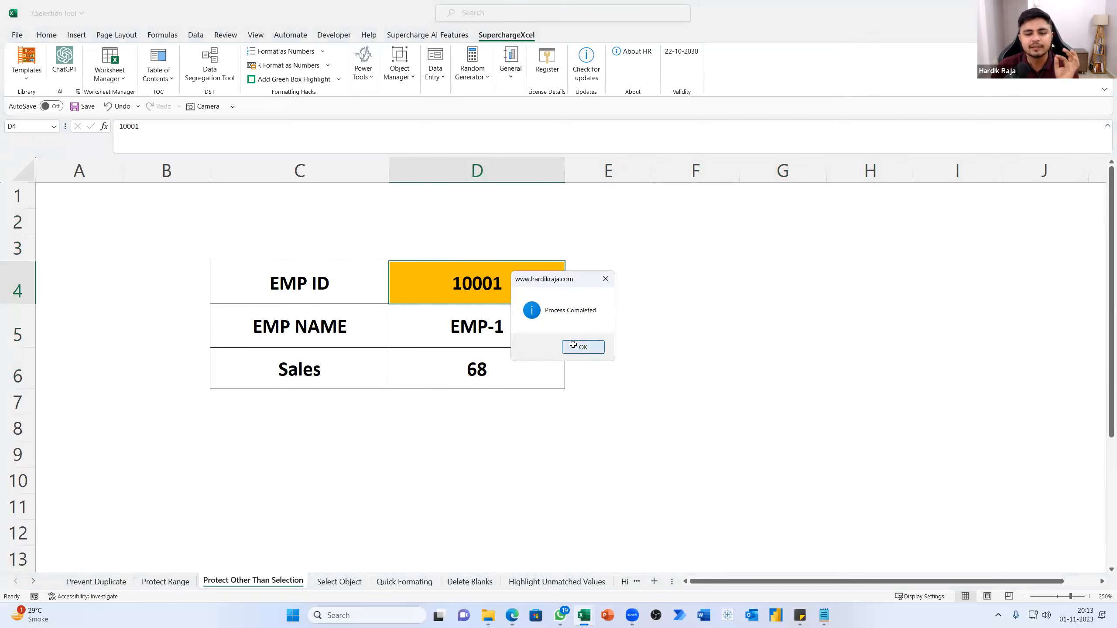
pyautogui.click(573, 346)
# Test the sheet protection by trying to edit the locked cells G4, E3, D8 and the Sales value in D6
pyautogui.click(663, 337)
pyautogui.click(471, 286)
pyautogui.click(457, 328)
pyautogui.click(461, 294)
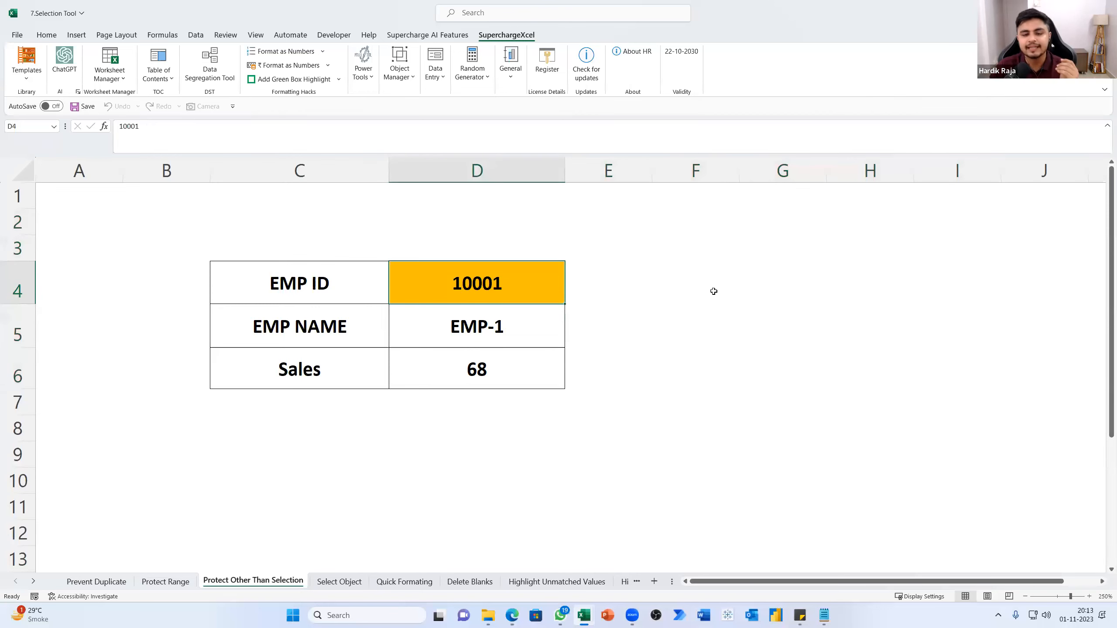
pyautogui.click(738, 283)
pyautogui.doubleClick(737, 284)
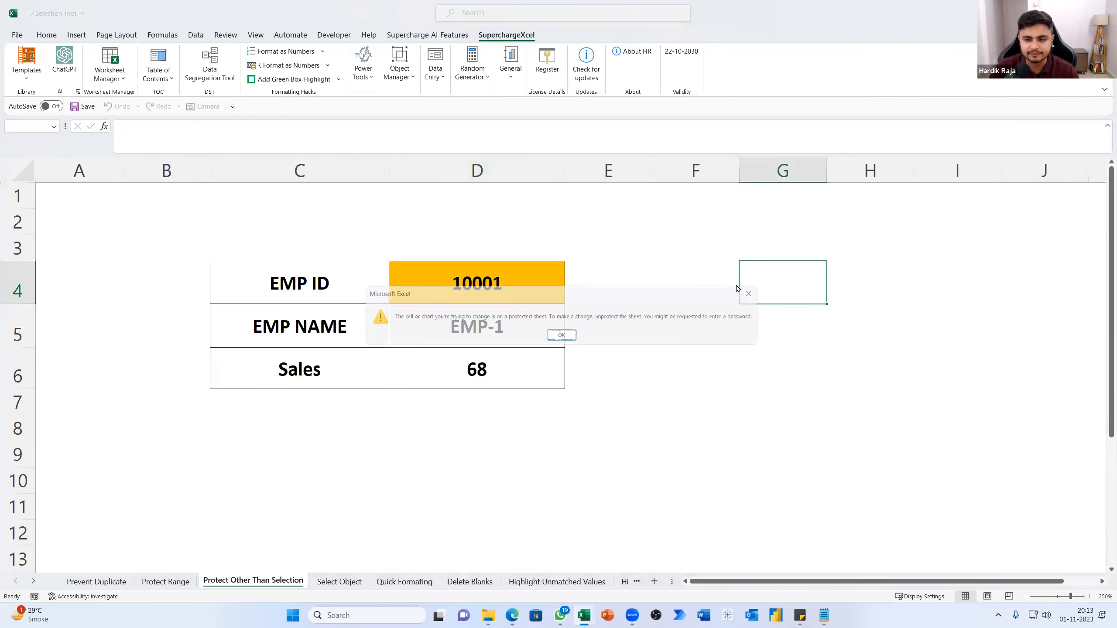
pyautogui.click(763, 292)
pyautogui.doubleClick(612, 246)
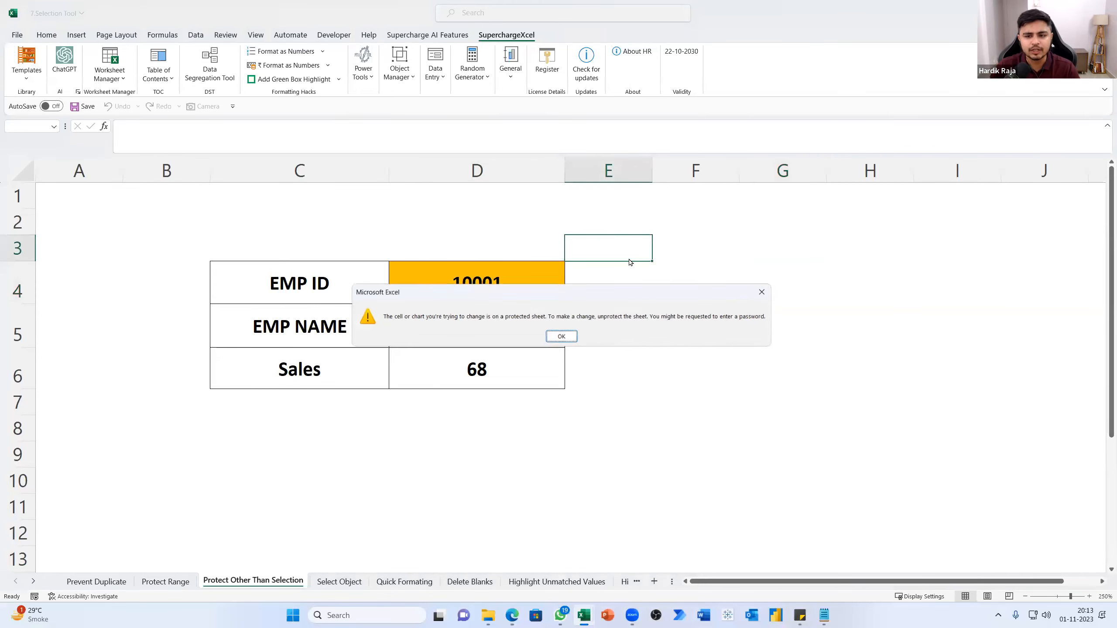
pyautogui.doubleClick(504, 440)
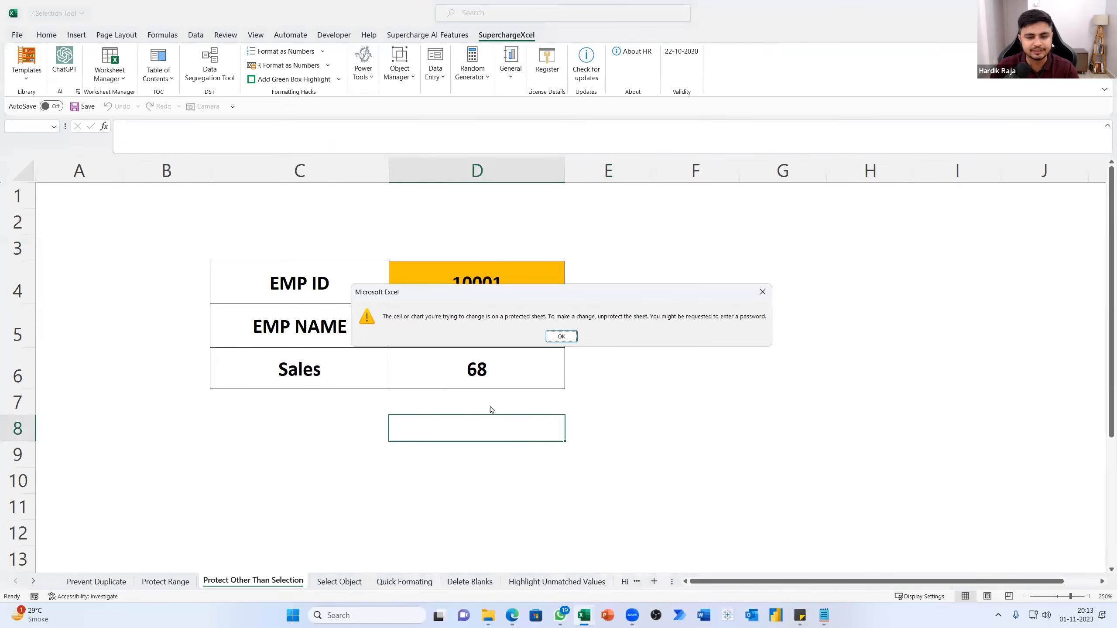
pyautogui.click(561, 337)
pyautogui.click(461, 365)
pyautogui.doubleClick(461, 365)
pyautogui.click(561, 337)
# Replace the EMP ID in the unlocked cell D4 with the ID of employee EMP-2
pyautogui.click(495, 292)
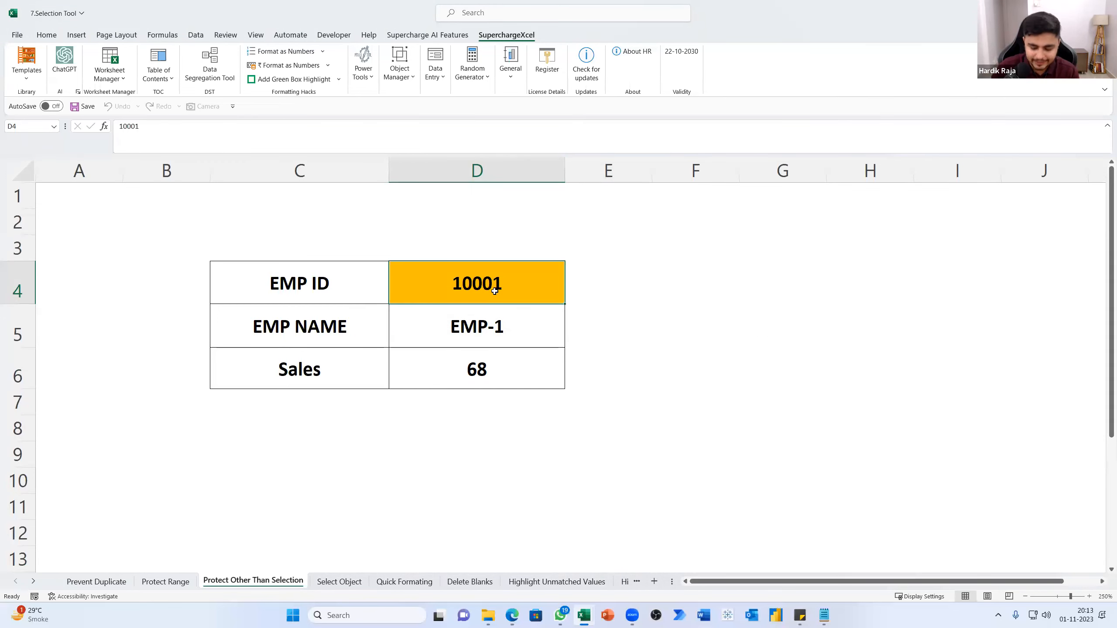
pyautogui.write('1000')
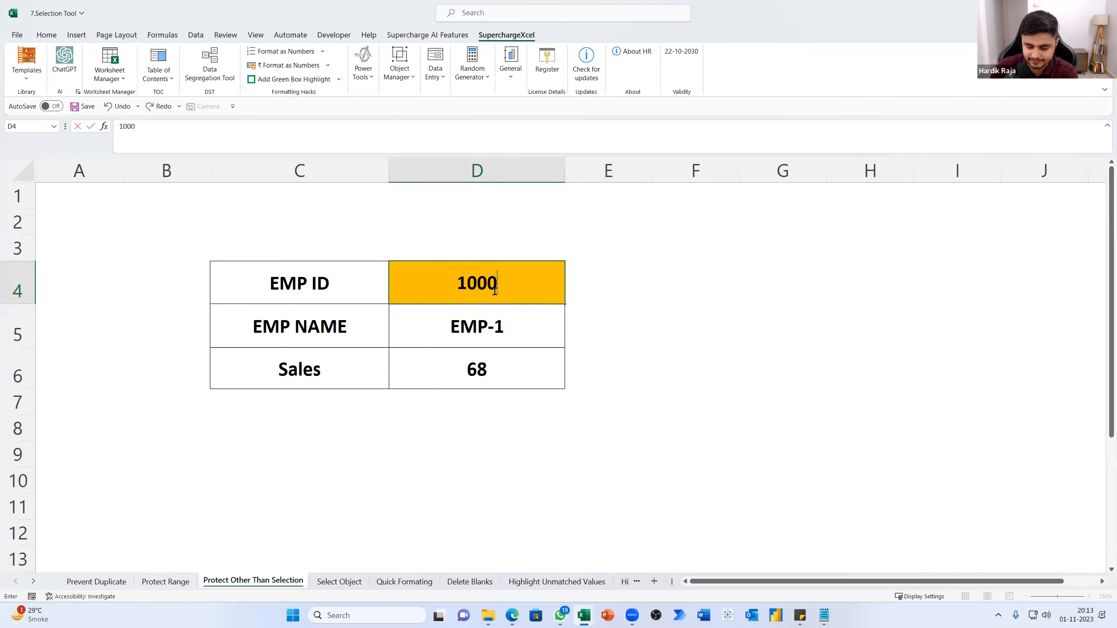
pyautogui.write('2')
pyautogui.click(646, 291)
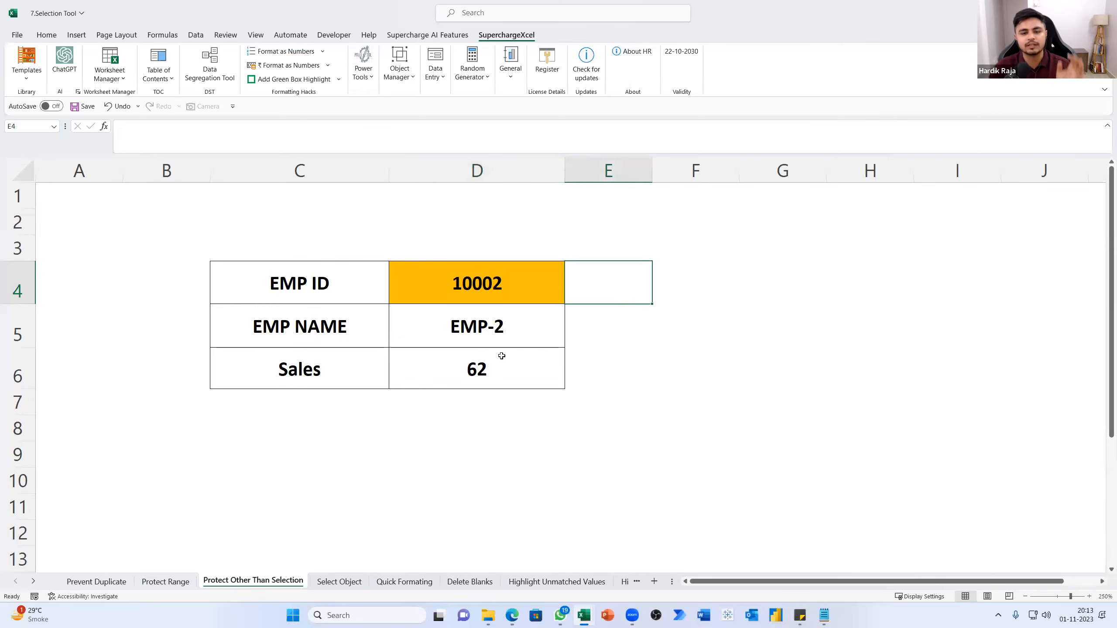
# Check the looked-up employee name and sales in D5:D6 and locate the sheet's unprotect command
pyautogui.moveTo(502, 339); pyautogui.dragTo(501, 372)
pyautogui.click(798, 348)
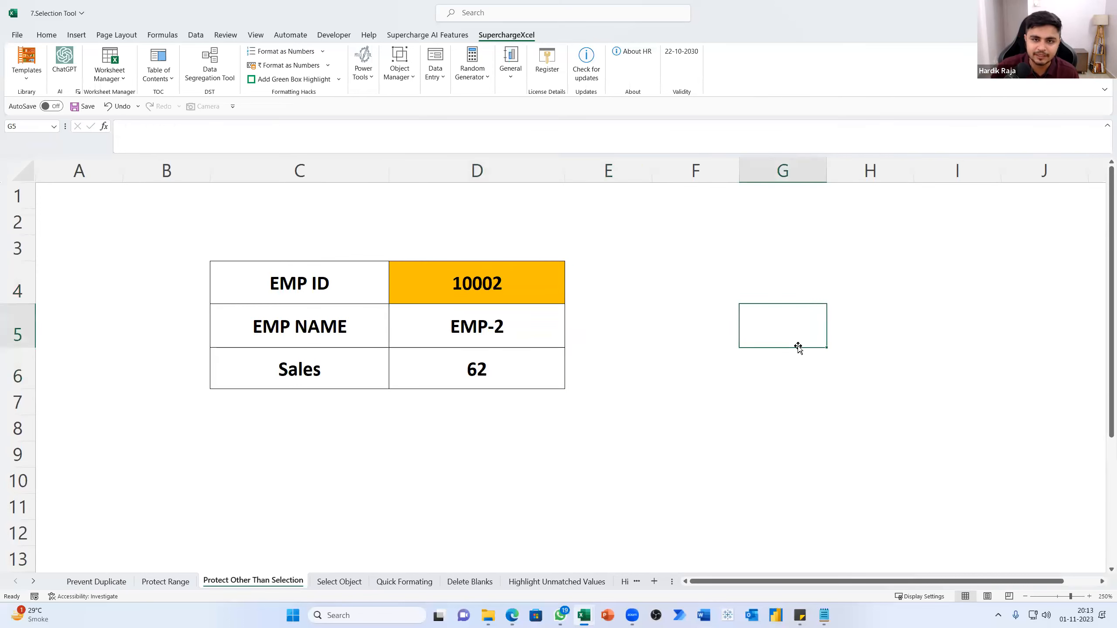
pyautogui.click(534, 296)
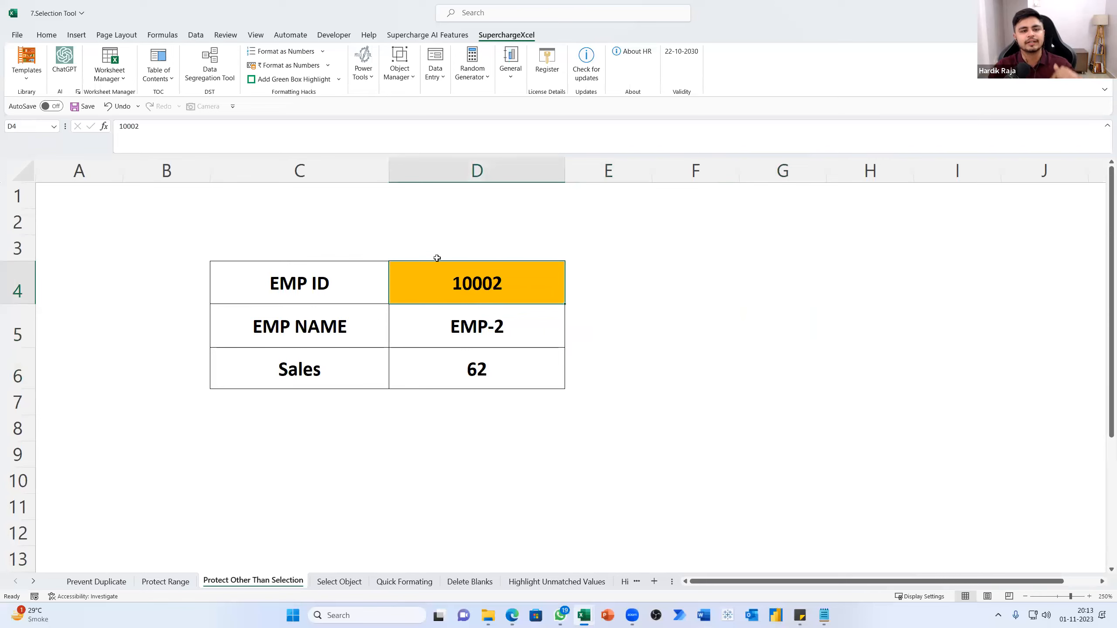
pyautogui.click(226, 35)
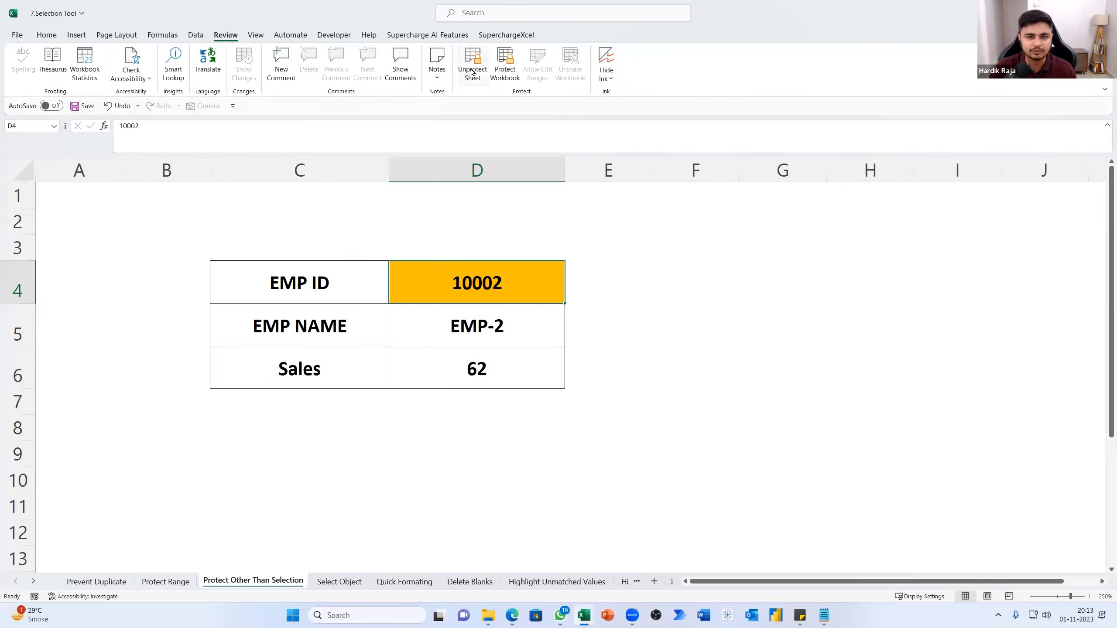
pyautogui.click(504, 35)
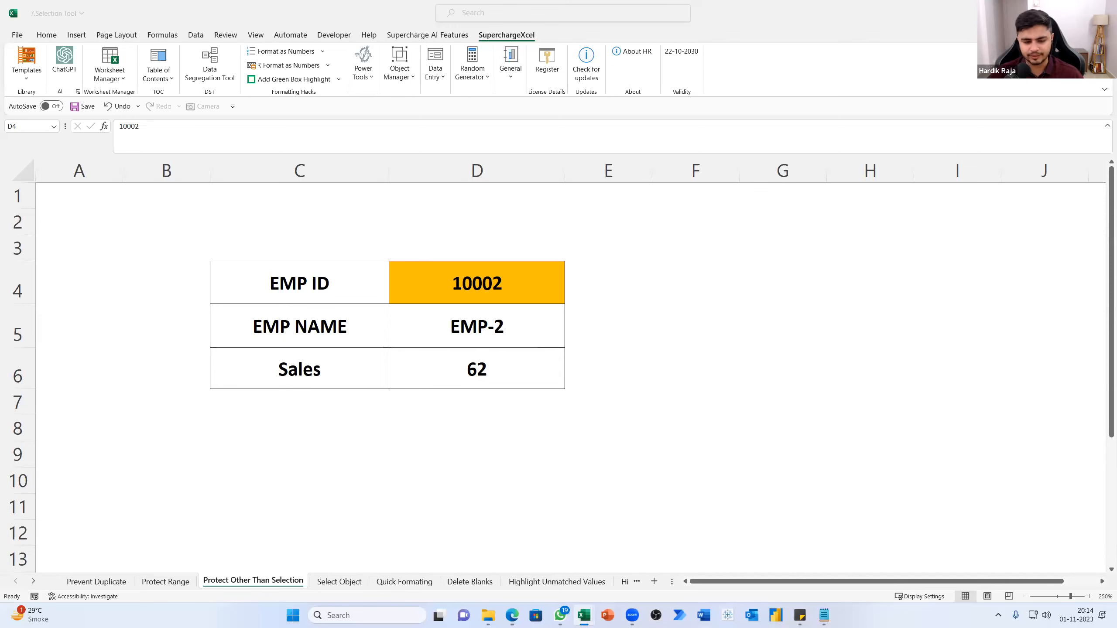
# Go to the Select Object sheet and inspect the circle and the rounded rectangle, including the grouping option
pyautogui.click(333, 581)
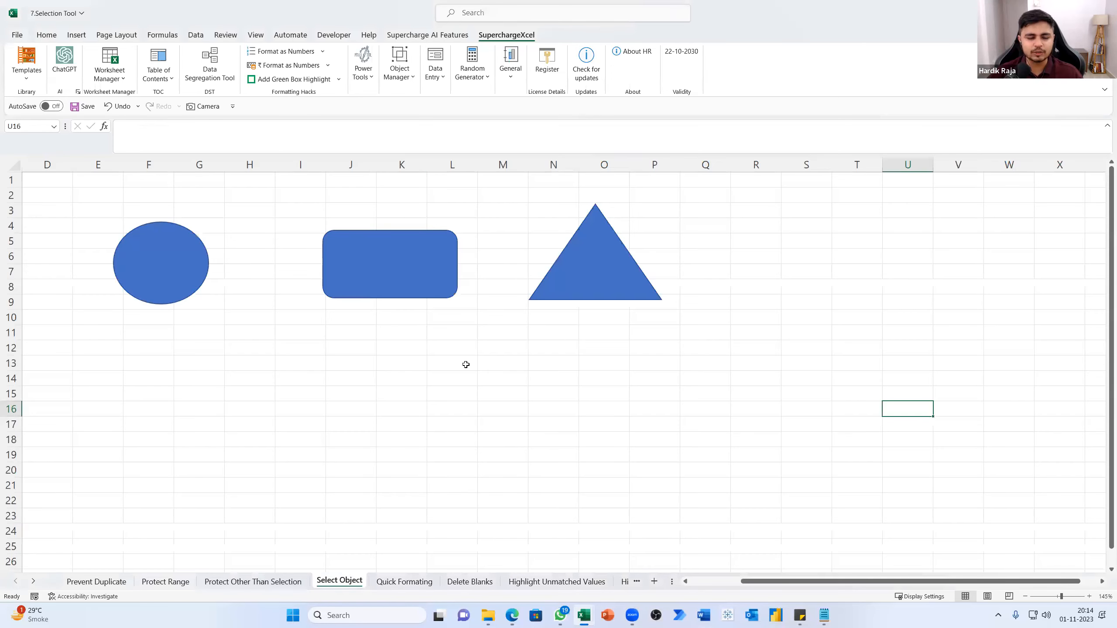
pyautogui.click(173, 267)
pyautogui.click(395, 264)
pyautogui.rightClick(396, 265)
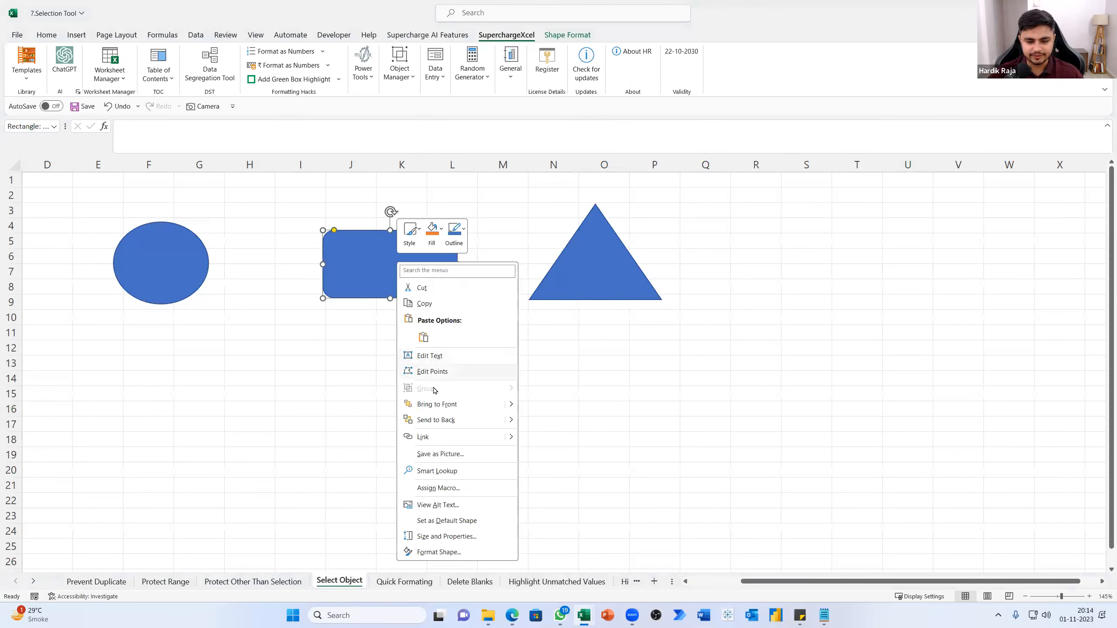
pyautogui.press('Escape')
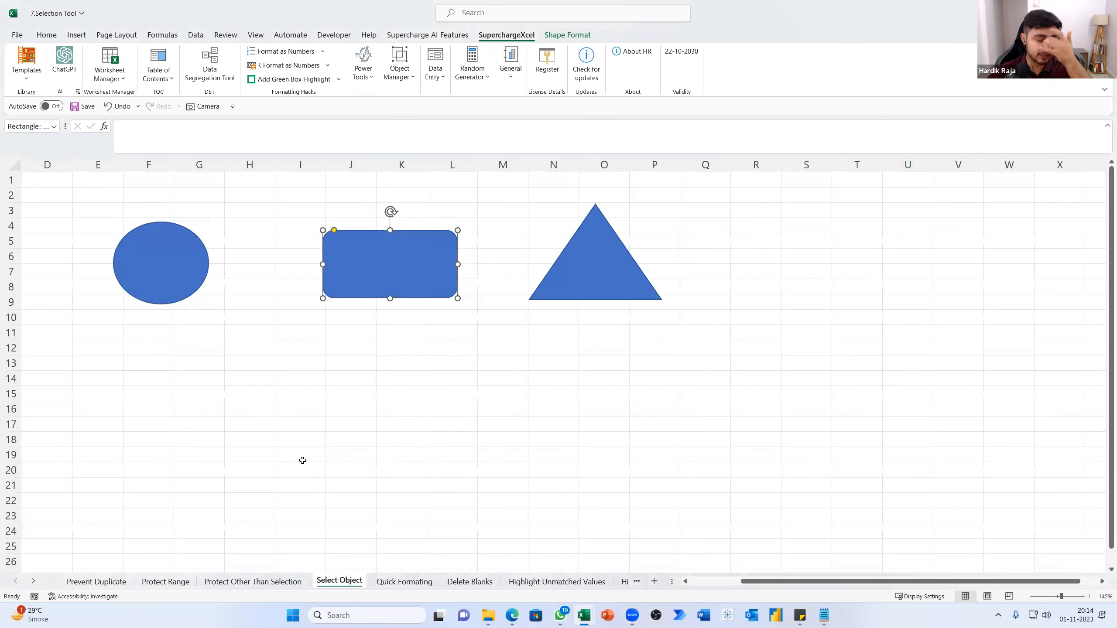
pyautogui.click(257, 421)
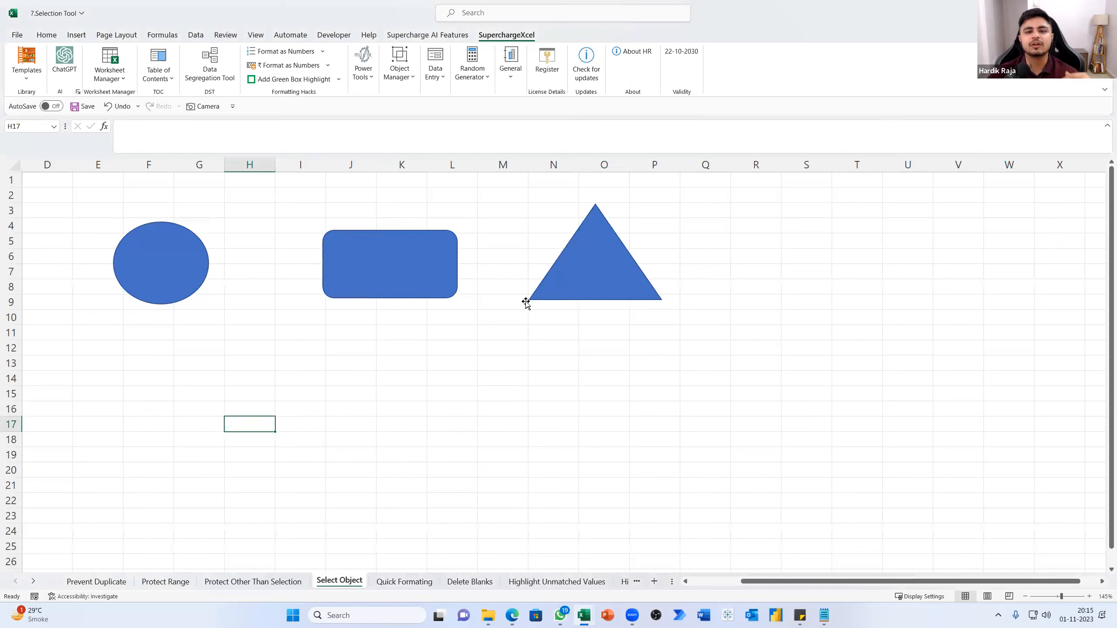
# Select all shapes on the sheet at once with the Select Objects power tool, and clear the selection
pyautogui.click(368, 90)
pyautogui.click(468, 106)
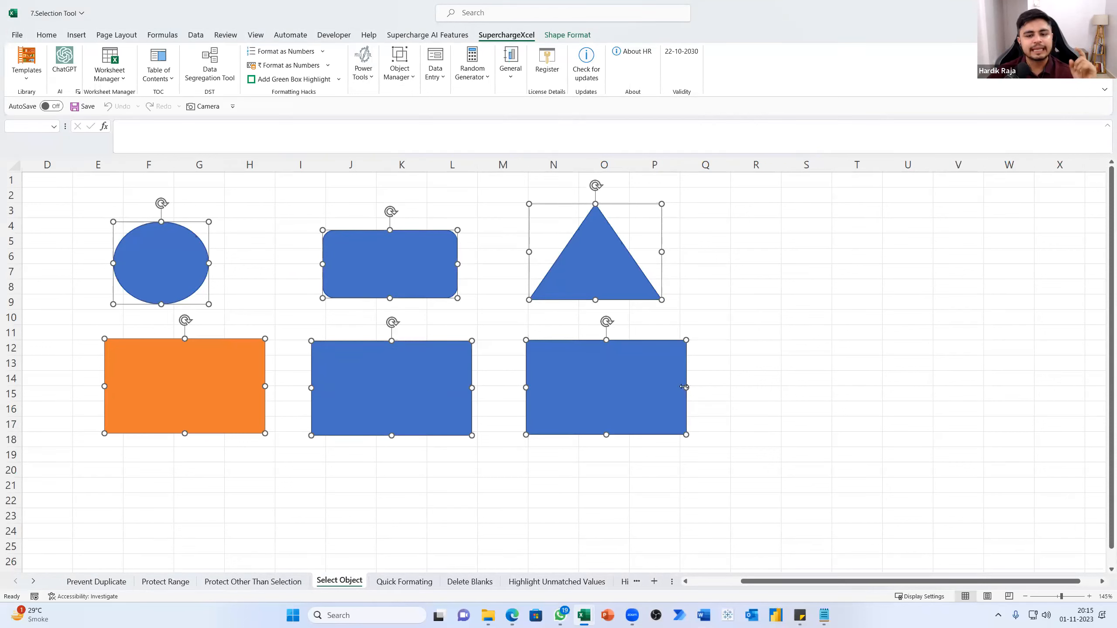
pyautogui.click(741, 376)
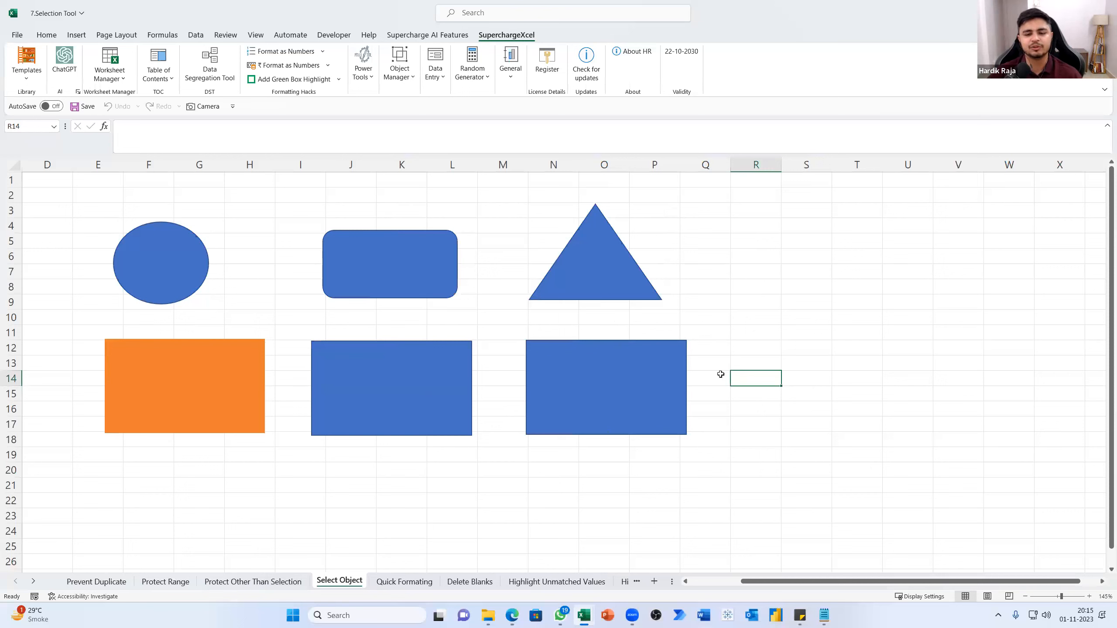
# Inspect individual shapes by selecting the rounded rectangle and the three lower rectangles one at a time
pyautogui.click(634, 393)
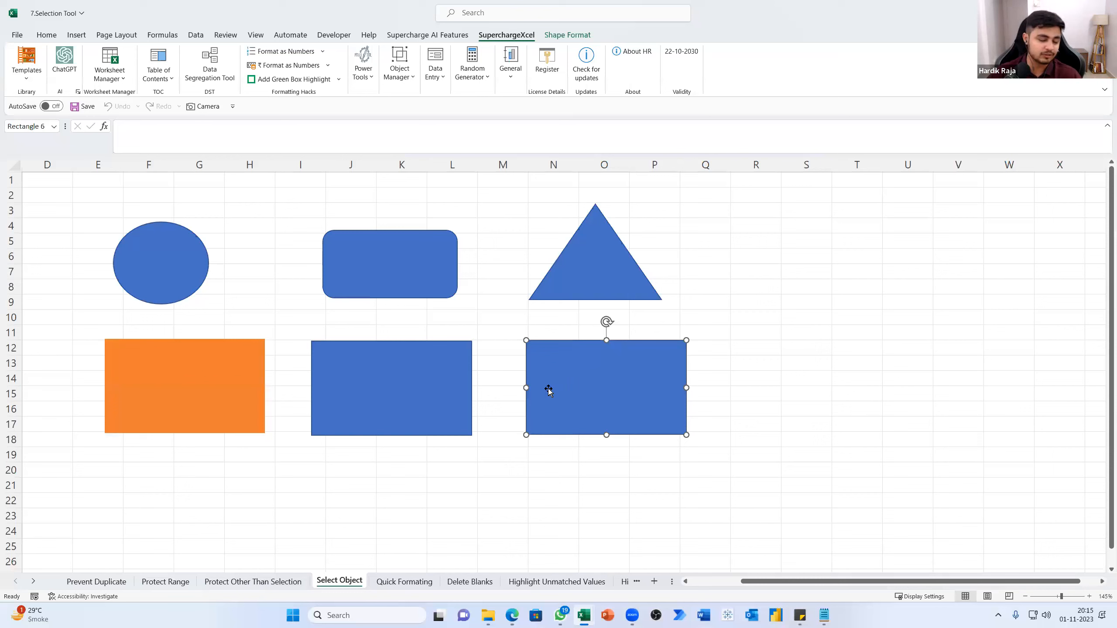
pyautogui.click(411, 270)
pyautogui.click(416, 383)
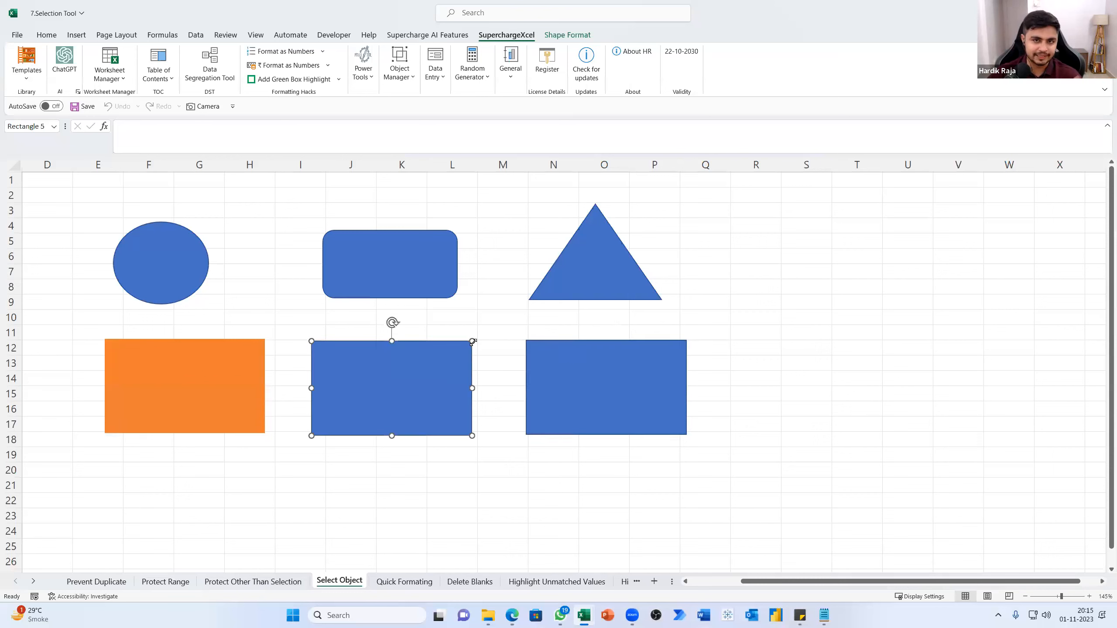
pyautogui.click(598, 390)
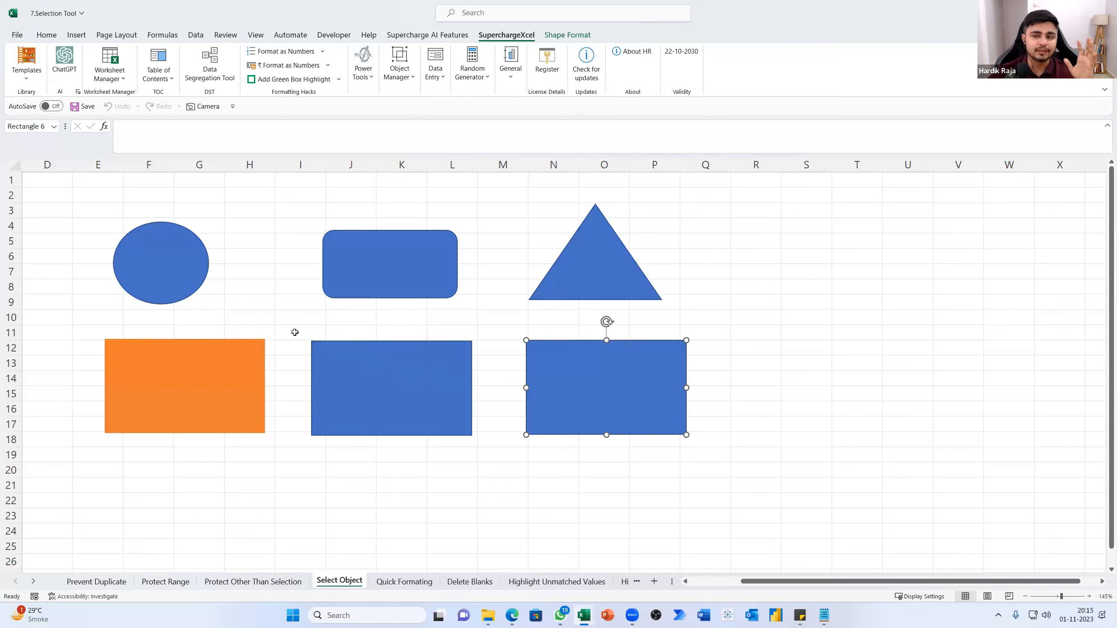
pyautogui.click(237, 381)
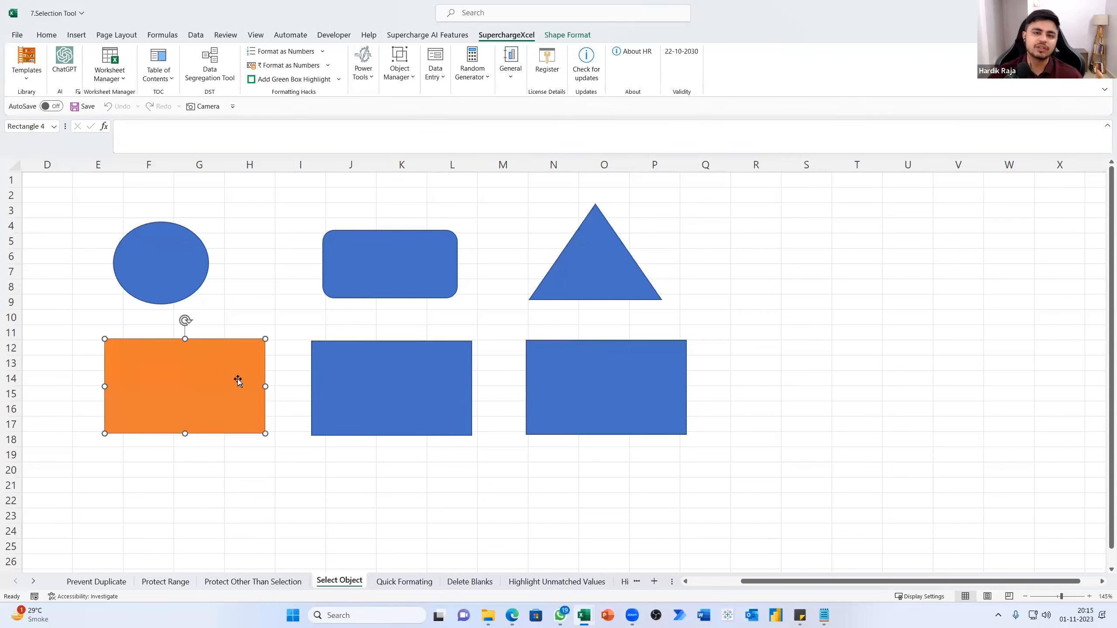
# Apply Quick Formatting to G6:I22 on the Quick Formating sheet, keeping a copy of the sheet and treating the first row as headers
pyautogui.click(403, 581)
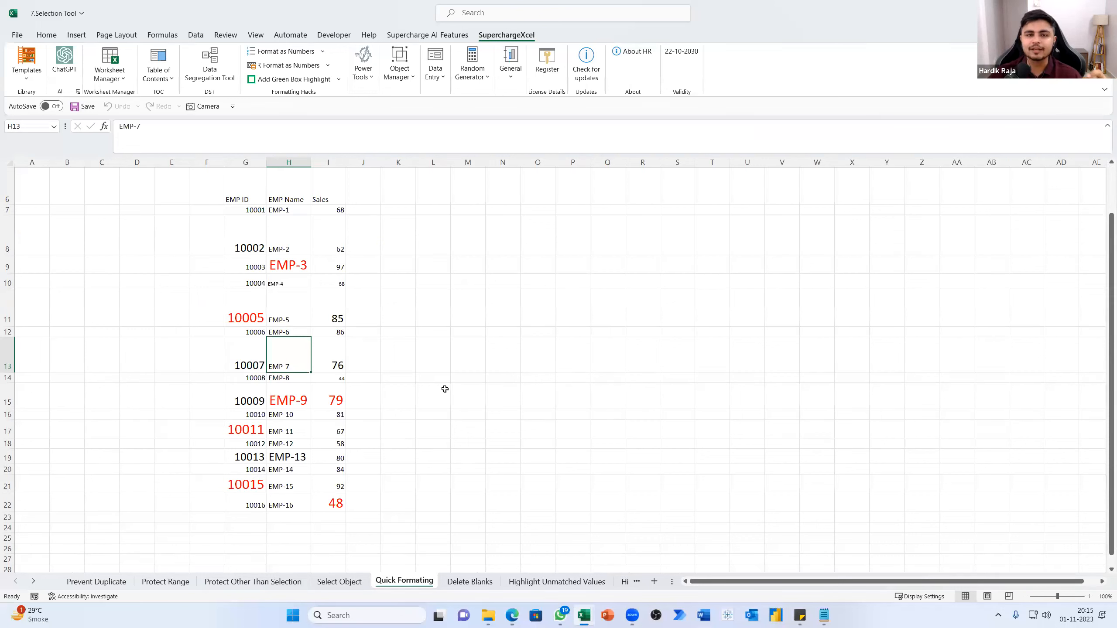
pyautogui.moveTo(241, 198); pyautogui.dragTo(373, 420)
pyautogui.moveTo(352, 509); pyautogui.dragTo(338, 506)
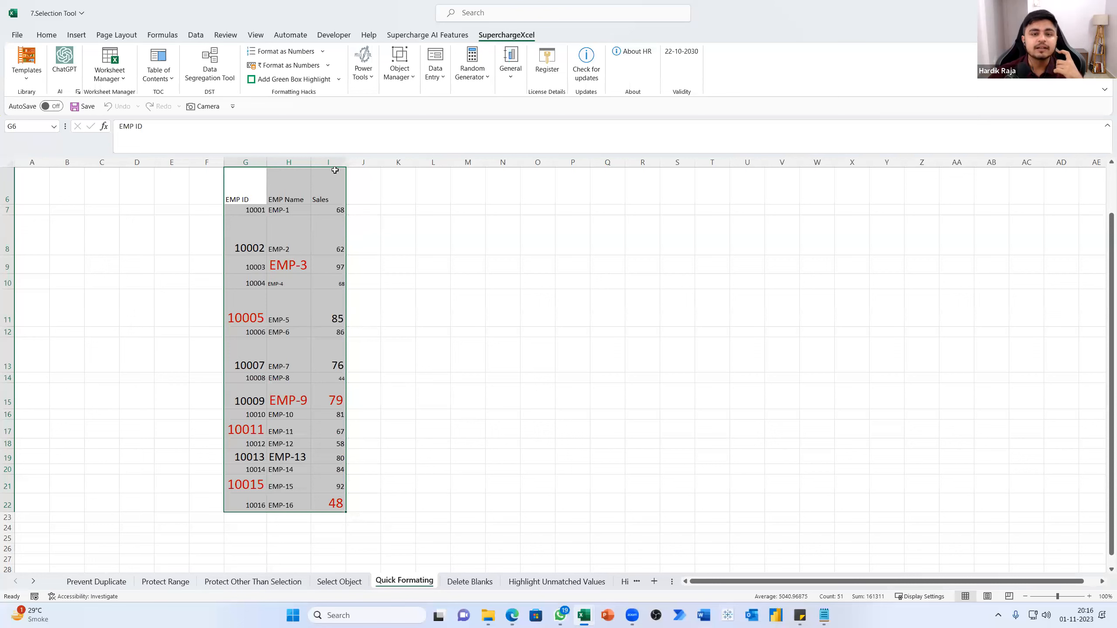
pyautogui.click(360, 86)
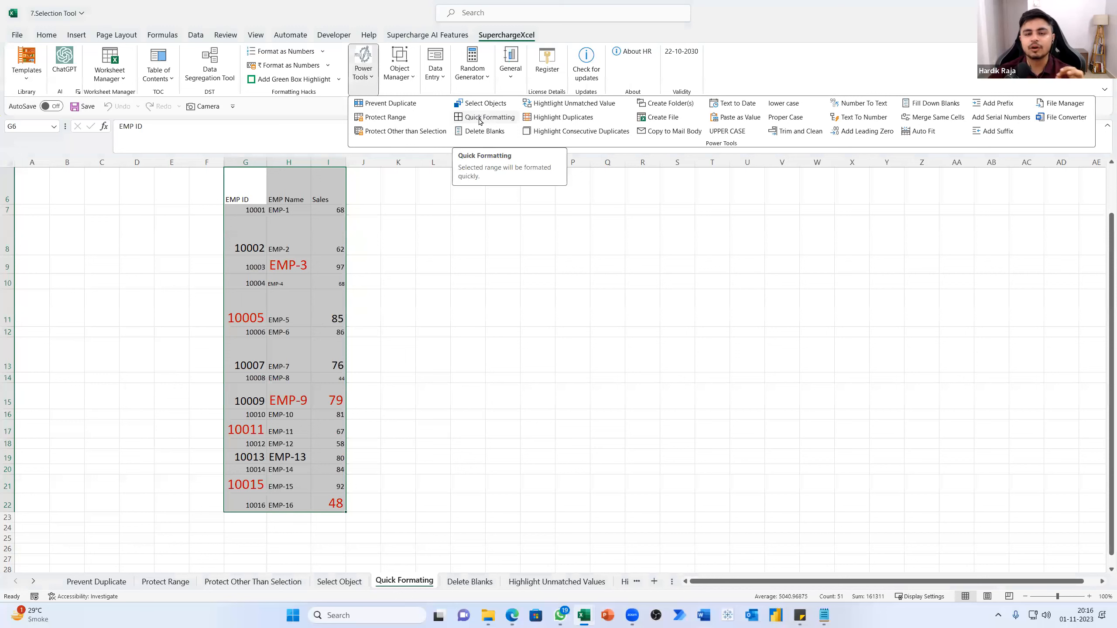
pyautogui.click(479, 118)
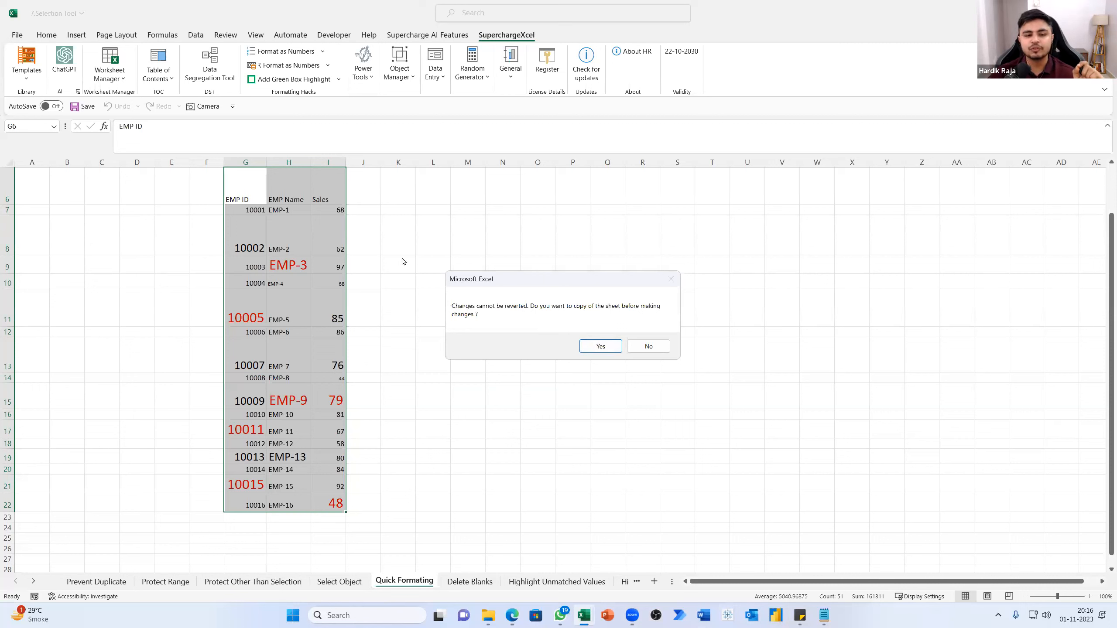
pyautogui.click(591, 350)
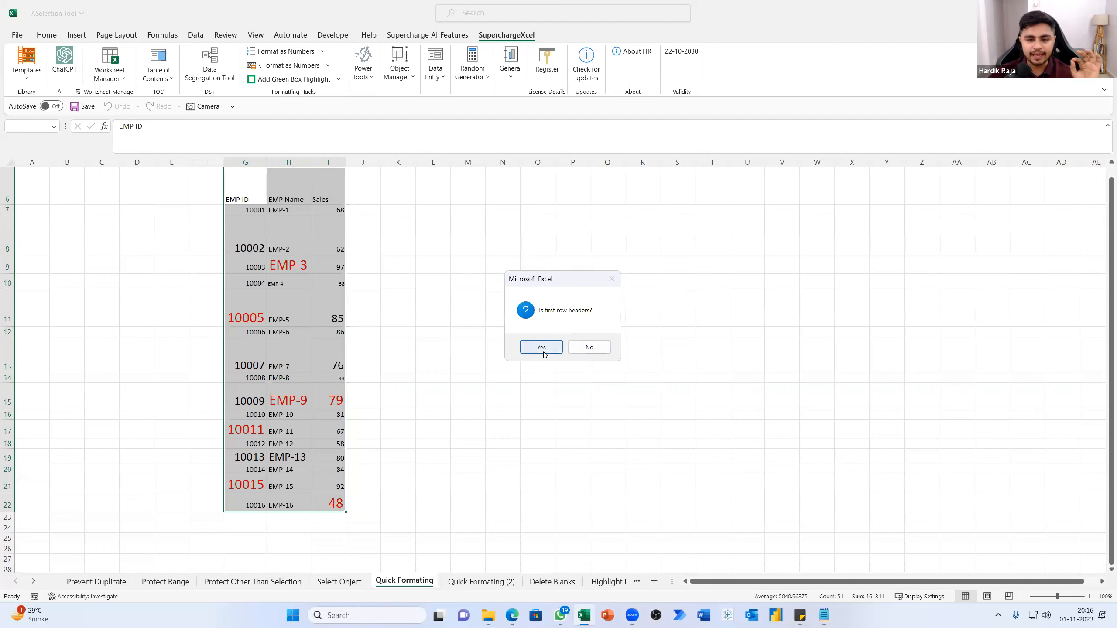
pyautogui.click(541, 351)
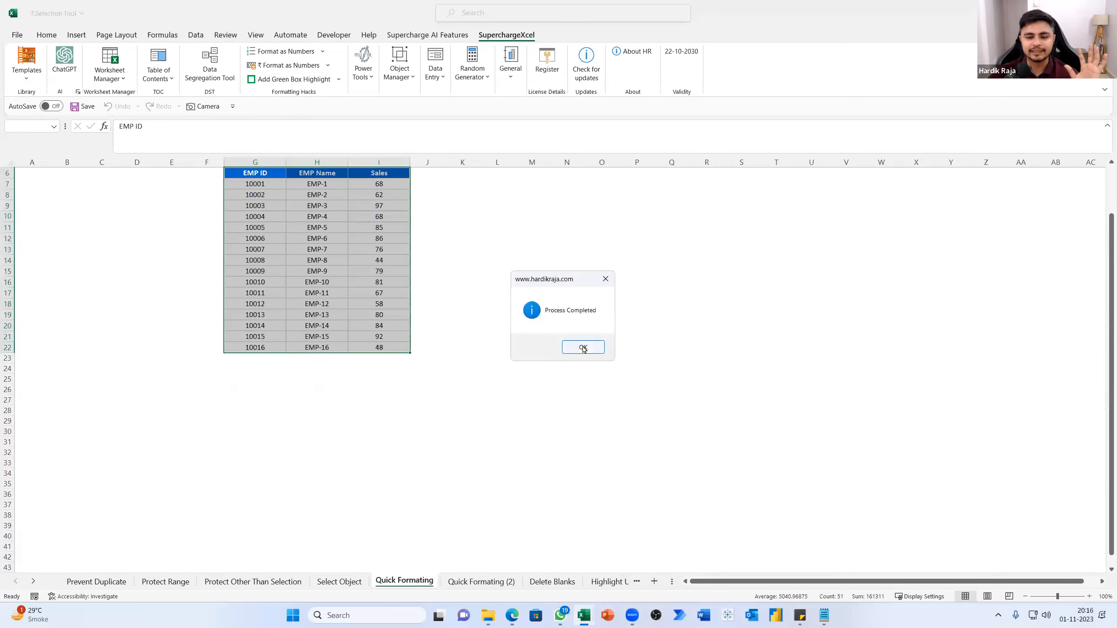
pyautogui.press('Return')
pyautogui.scroll(3, 545, 360)
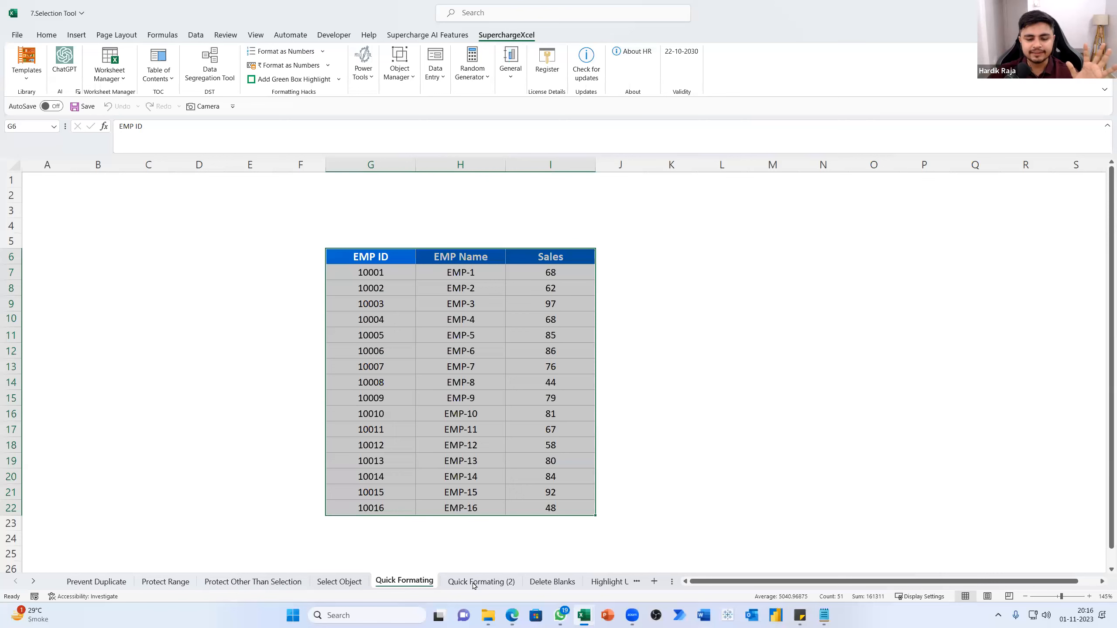
pyautogui.click(469, 334)
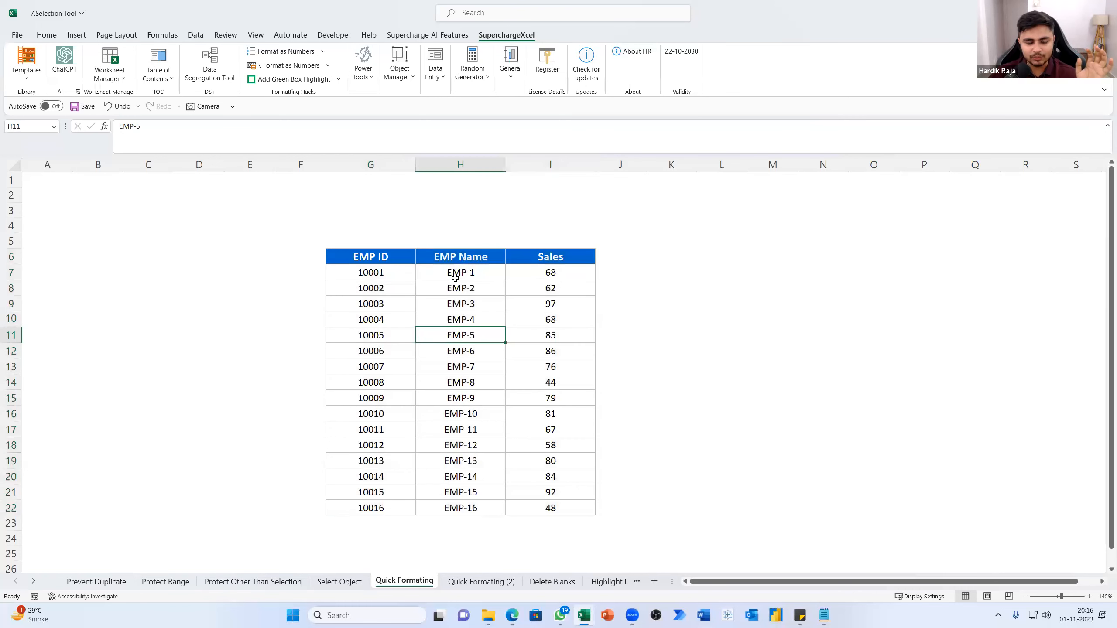
# Compare the formatted table on the Quick Formating sheet with the unformatted copy on Quick Formating (2)
pyautogui.moveTo(402, 274); pyautogui.dragTo(383, 493)
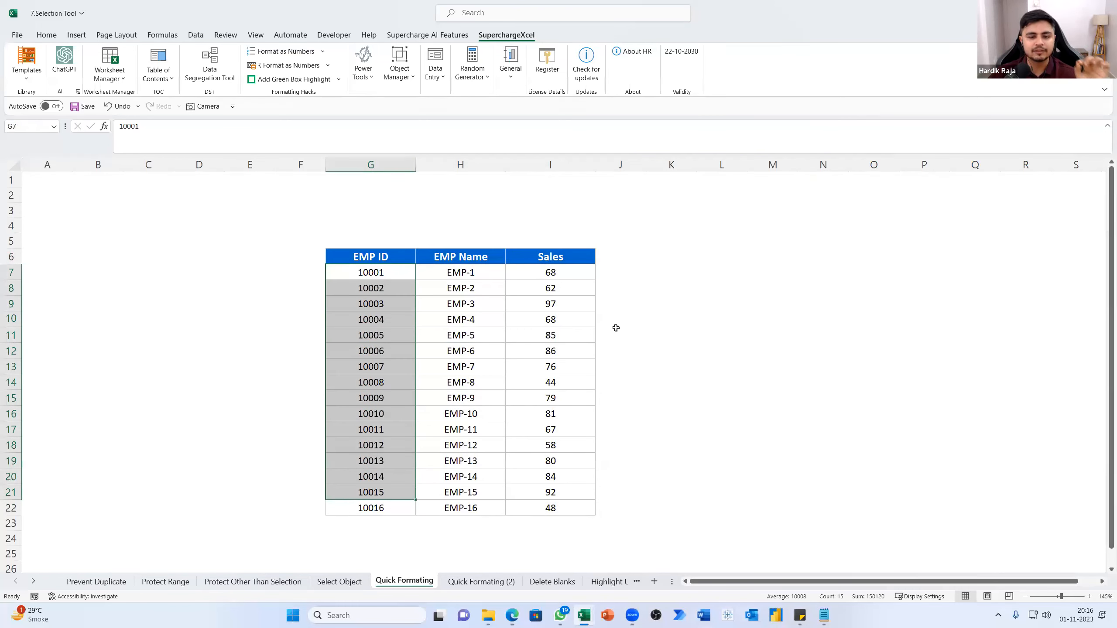
pyautogui.click(473, 581)
pyautogui.scroll(-1, 450, 490)
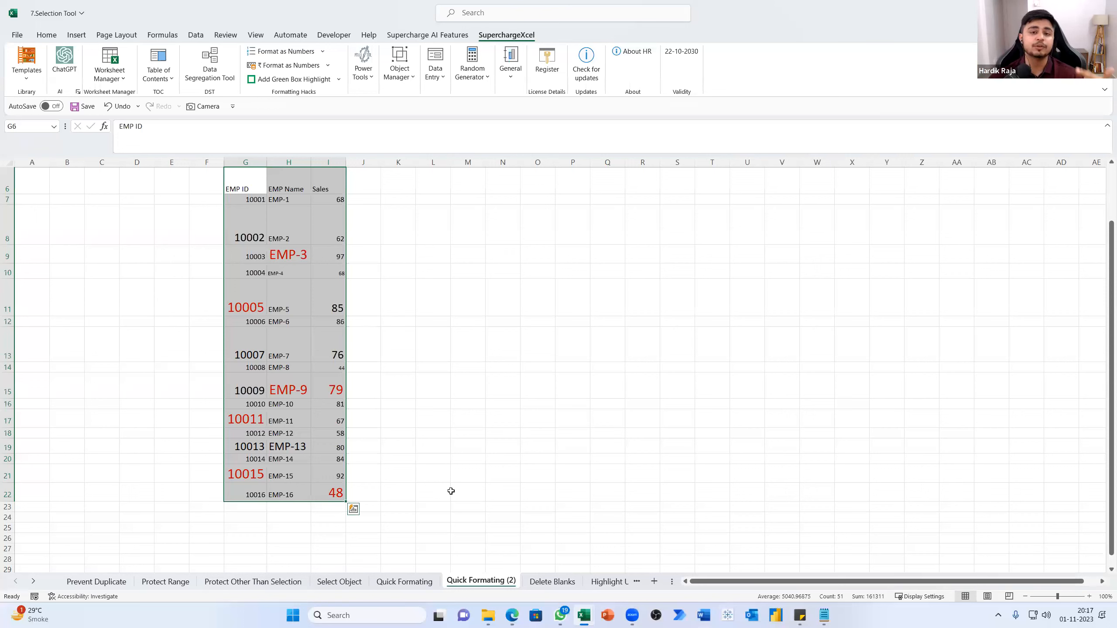
pyautogui.click(405, 584)
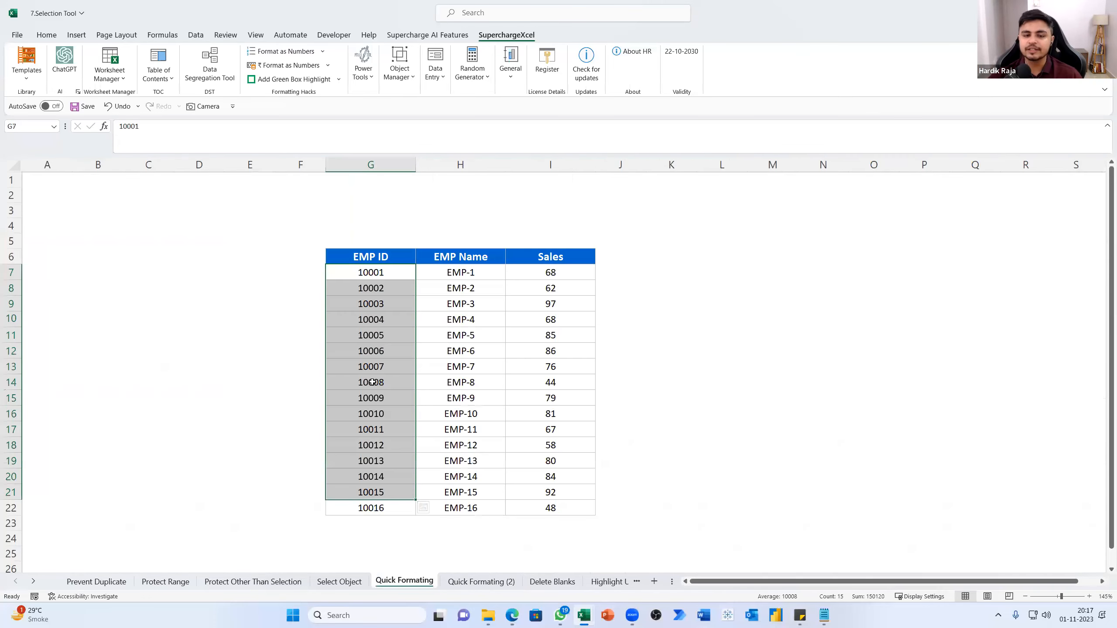
pyautogui.click(371, 382)
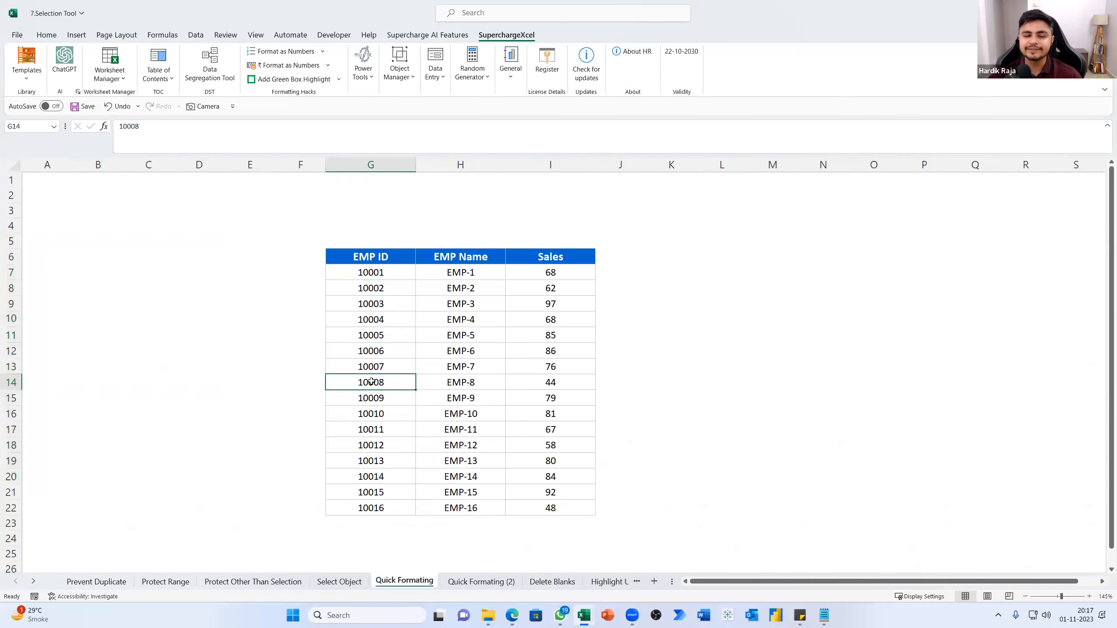
pyautogui.click(484, 587)
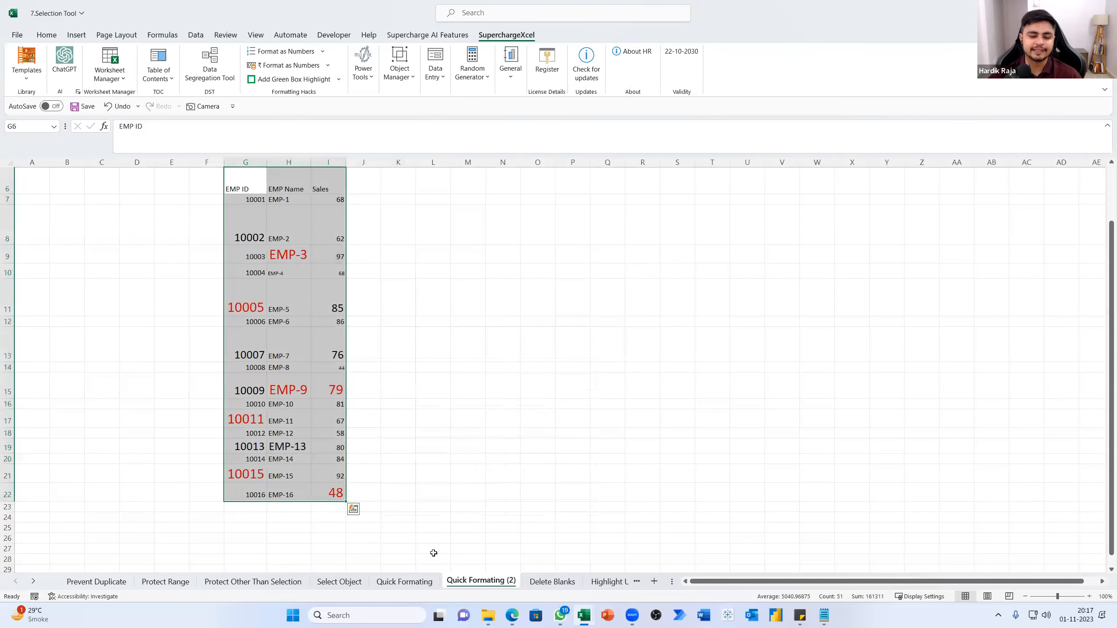
pyautogui.click(418, 587)
pyautogui.rightClick(418, 587)
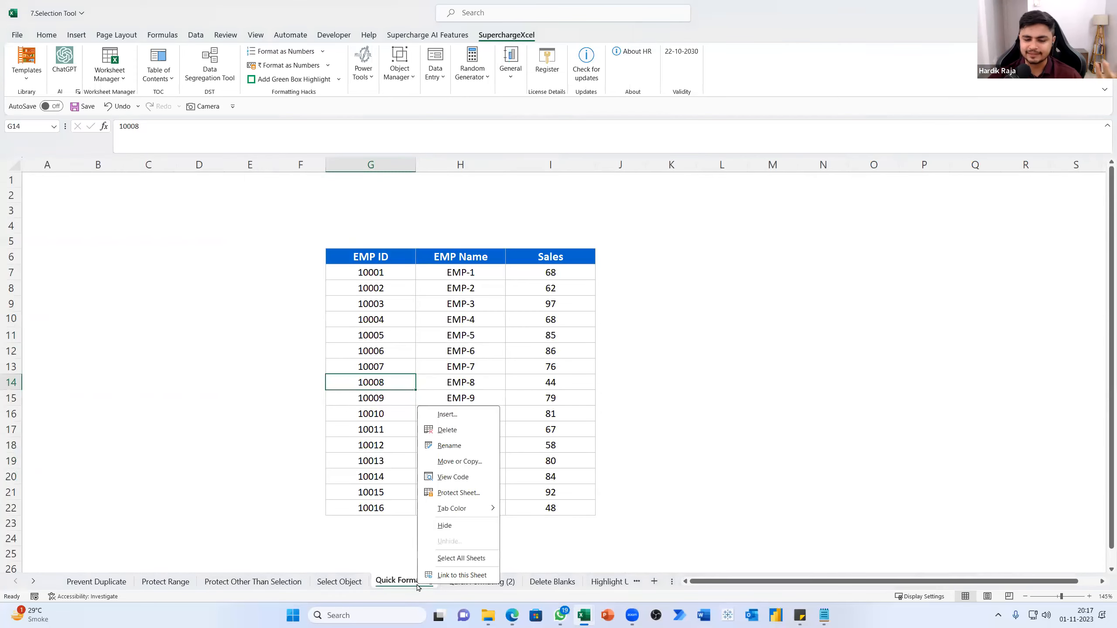
pyautogui.click(457, 430)
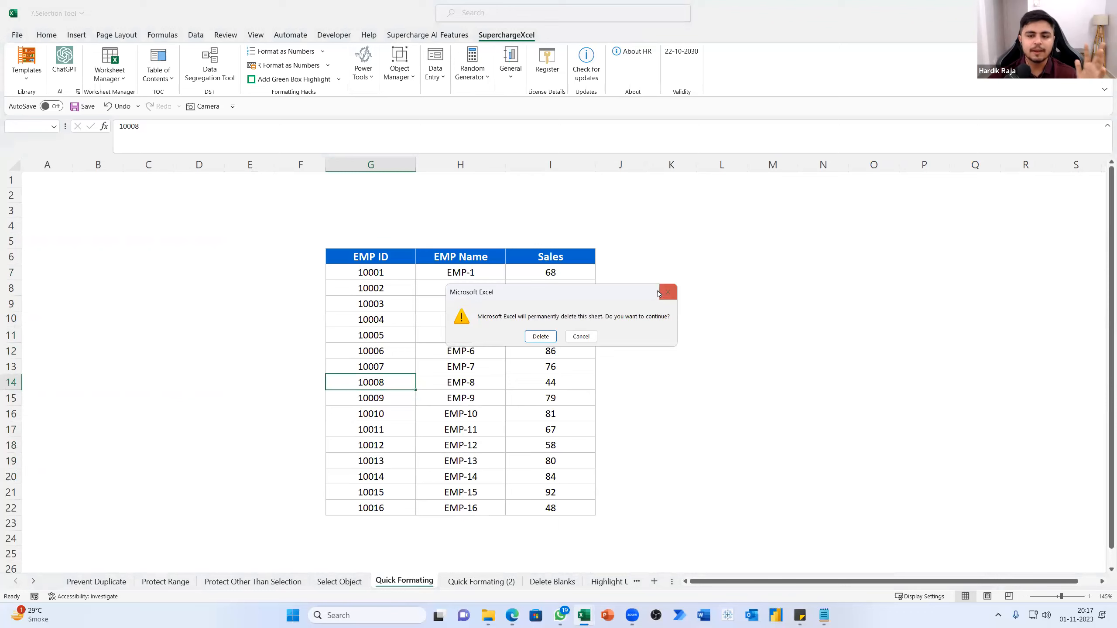
pyautogui.press('Escape')
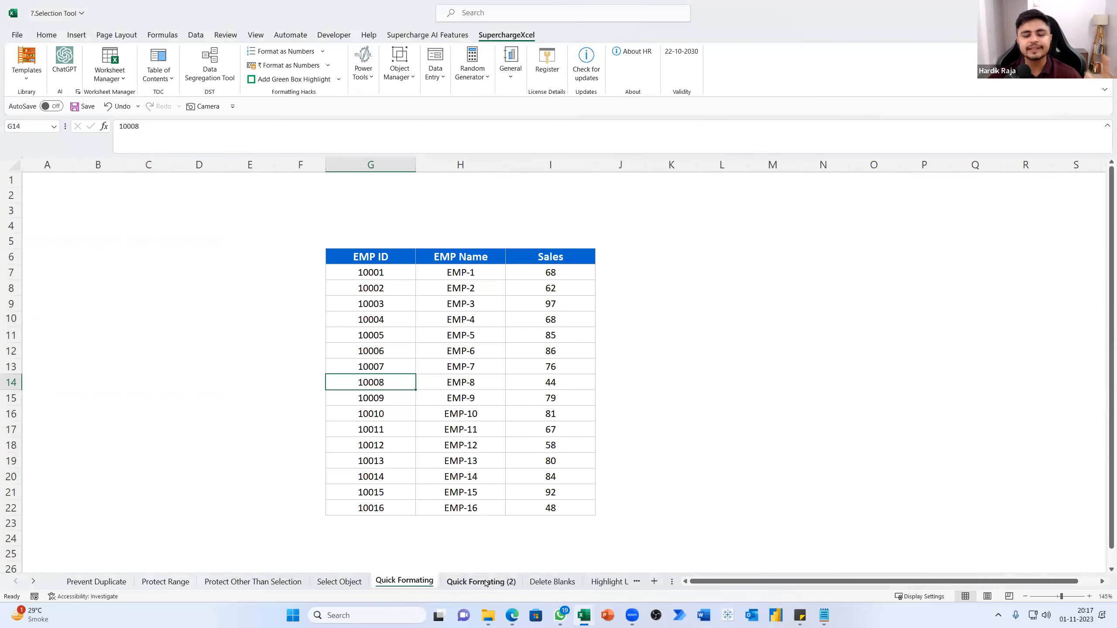
# Review the unformatted employee table on the Quick Formating (2) sheet
pyautogui.click(482, 581)
pyautogui.scroll(1, 499, 523)
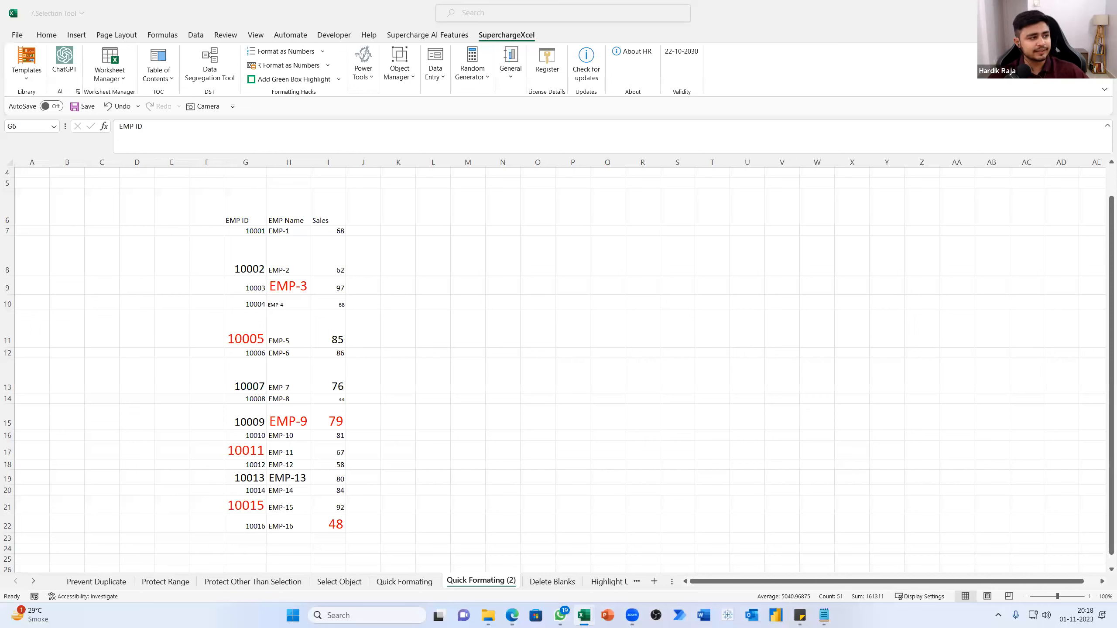
pyautogui.hotkey('ctrl', 'a')
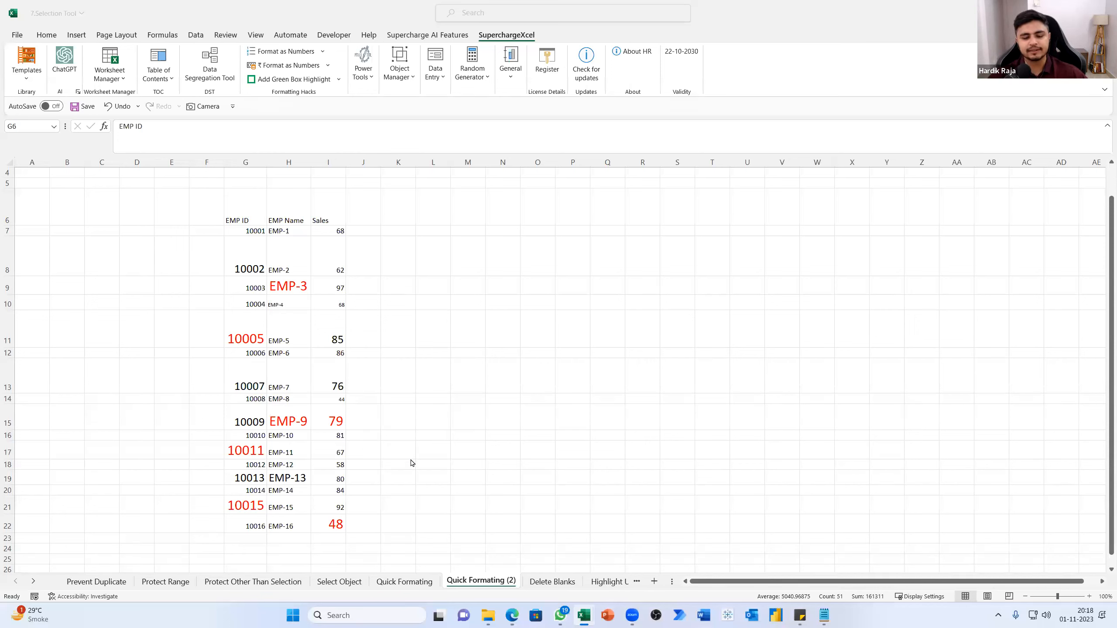
pyautogui.click(552, 585)
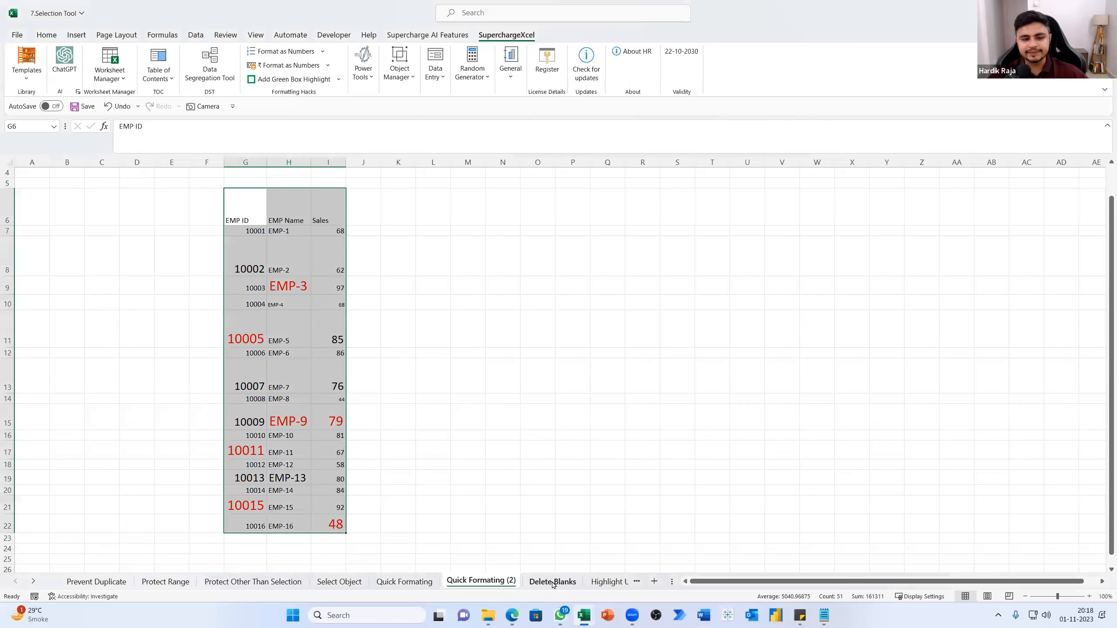
pyautogui.click(552, 582)
pyautogui.click(508, 582)
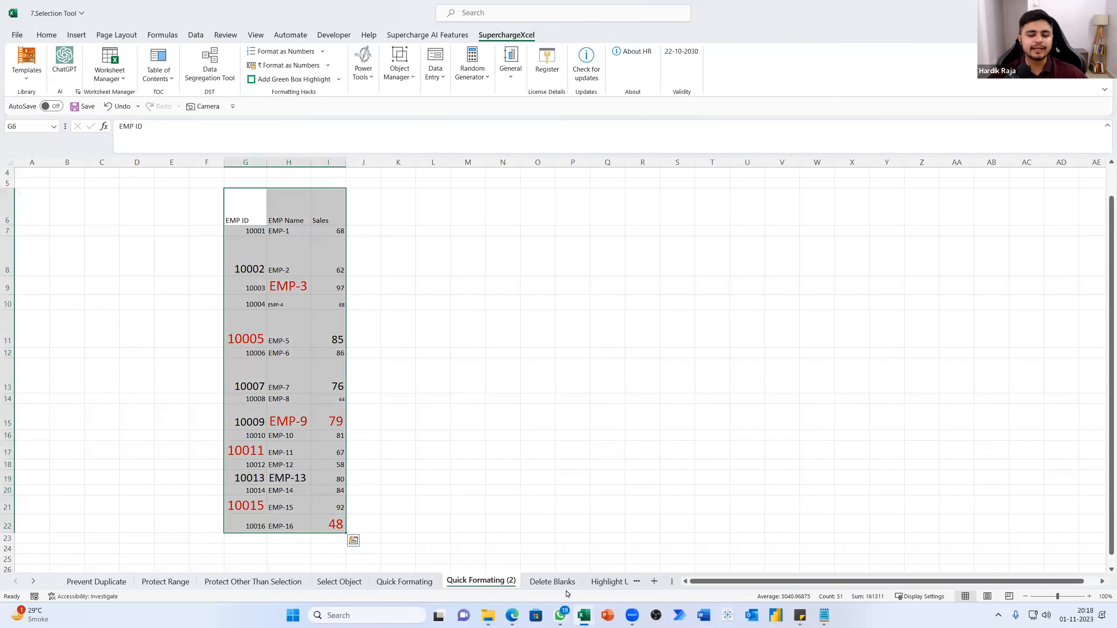
# Go to the Delete Blanks sheet and select the whole table G6:I22, including its headers, to examine it
pyautogui.click(566, 584)
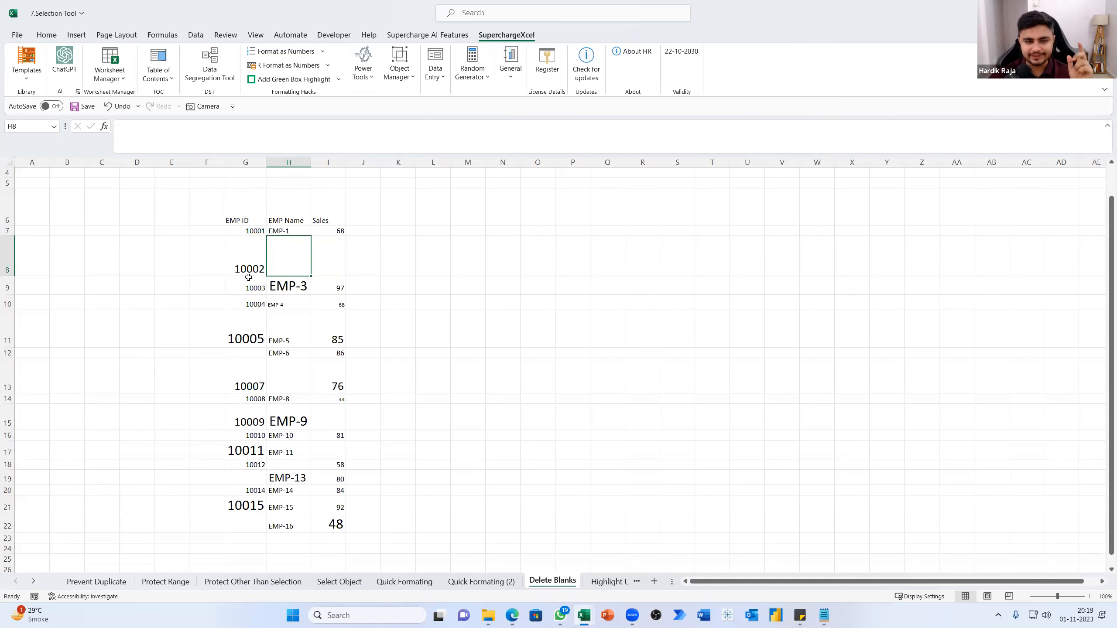
pyautogui.moveTo(237, 226); pyautogui.dragTo(339, 500)
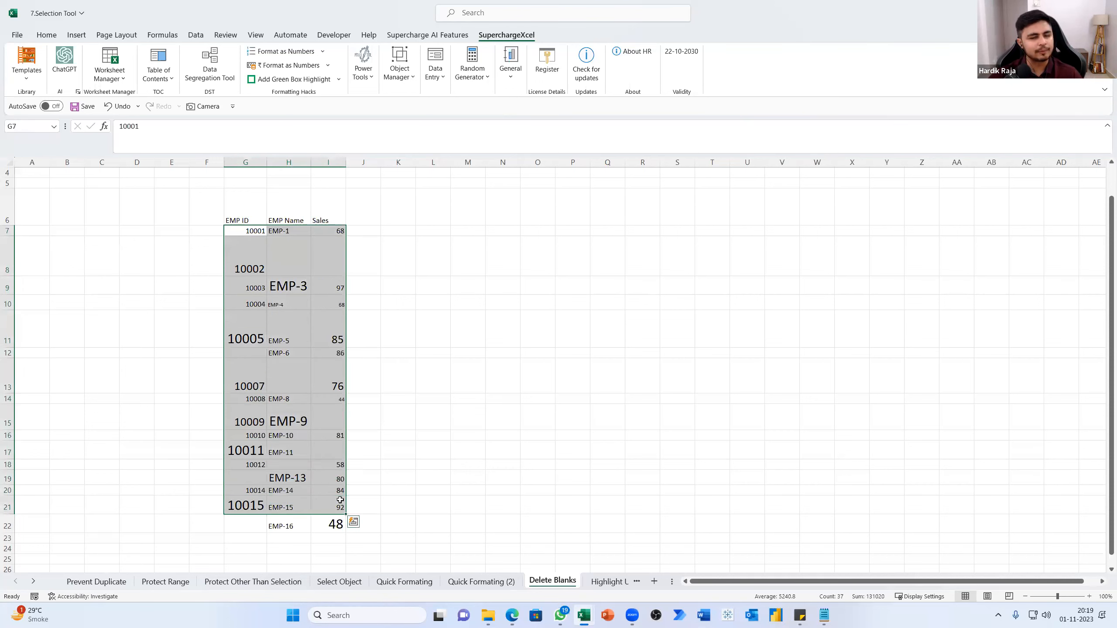
pyautogui.click(249, 218)
pyautogui.moveTo(249, 218); pyautogui.dragTo(337, 524)
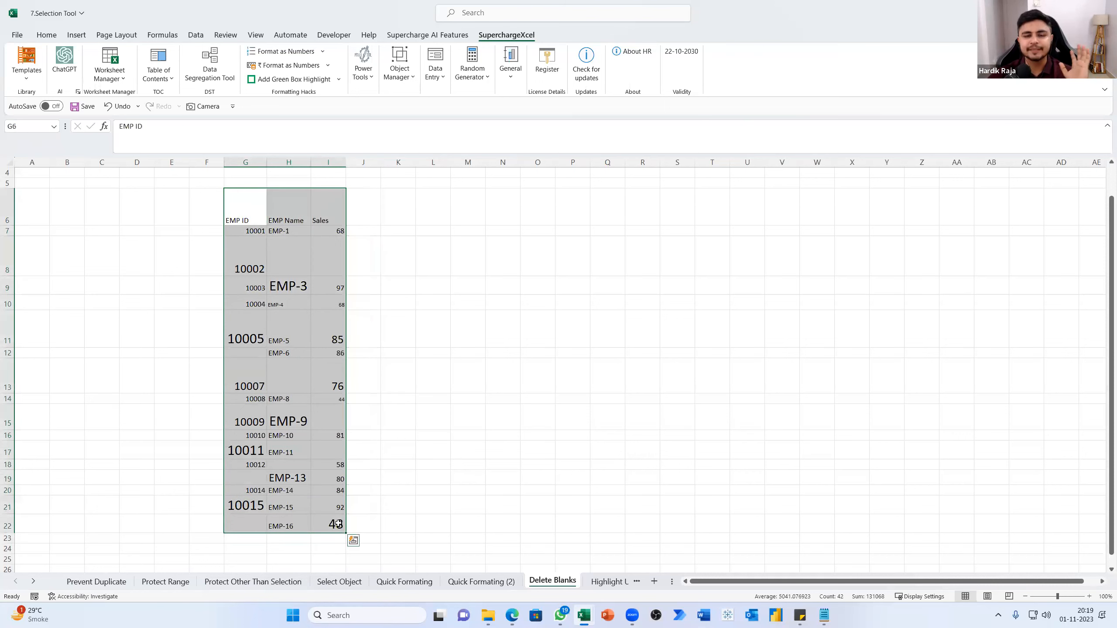
# Select the blank cells H8, I8, H13, H18, G19 and G22 together to point out the gaps in the table
pyautogui.click(297, 250)
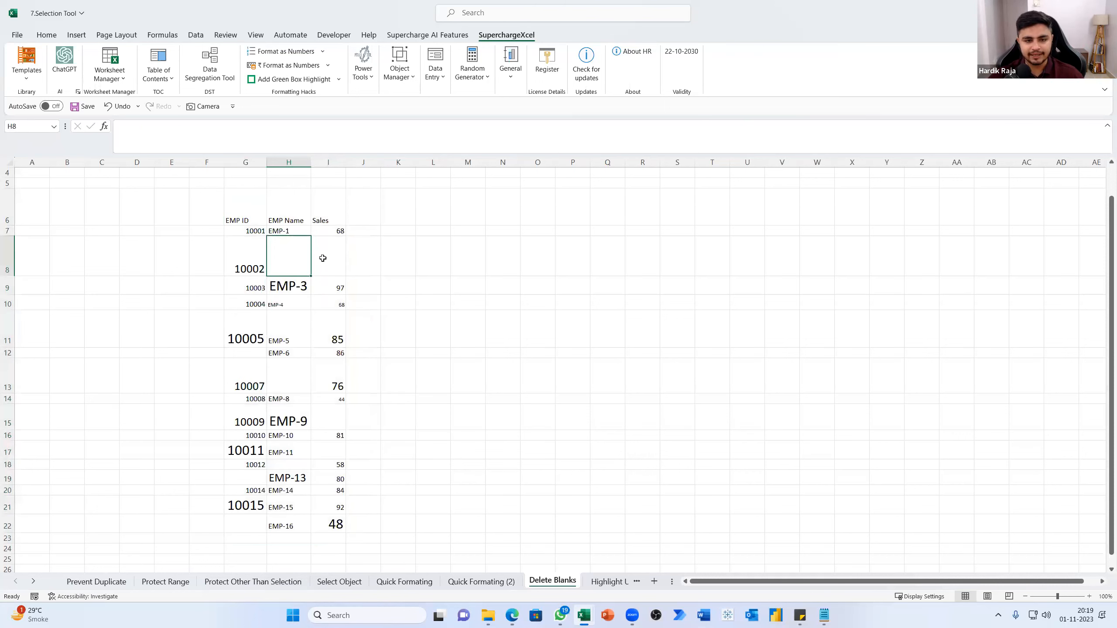
pyautogui.keyDown('ctrl'); pyautogui.click(323, 258); pyautogui.keyUp('ctrl')
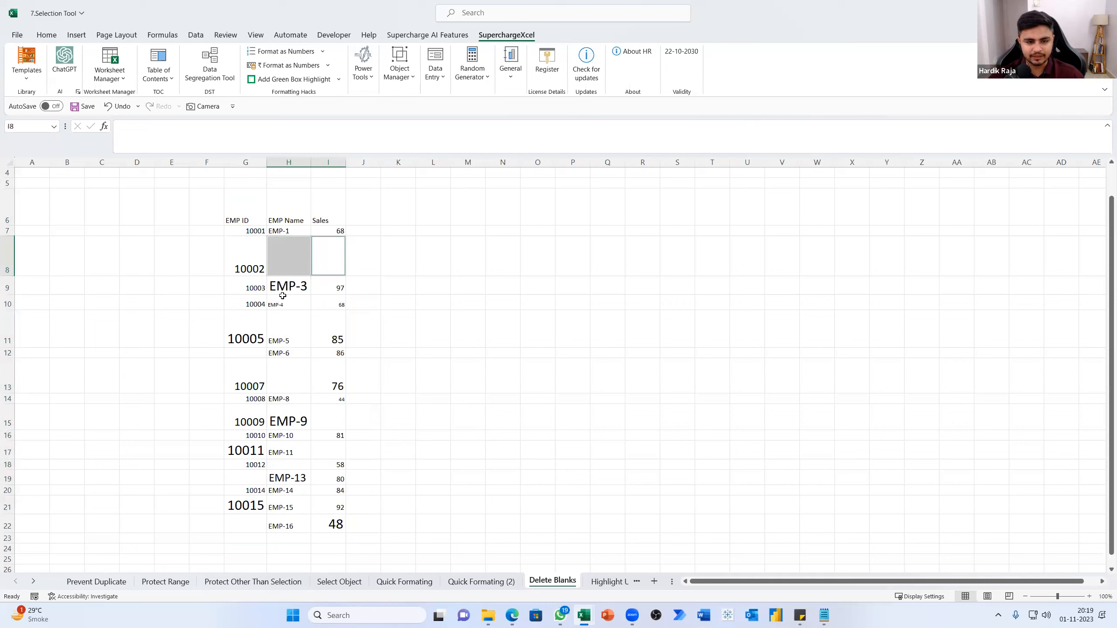
pyautogui.keyDown('ctrl'); pyautogui.click(279, 387); pyautogui.keyUp('ctrl')
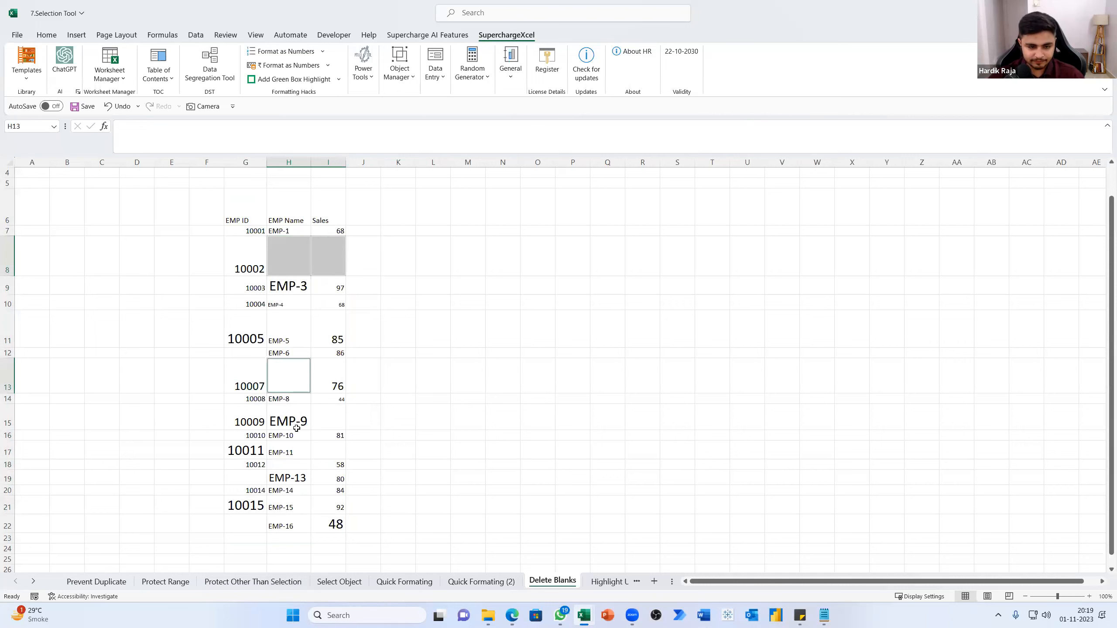
pyautogui.keyDown('ctrl'); pyautogui.click(293, 466); pyautogui.keyUp('ctrl')
pyautogui.keyDown('ctrl'); pyautogui.click(240, 479); pyautogui.keyUp('ctrl')
pyautogui.keyDown('ctrl'); pyautogui.click(250, 530); pyautogui.keyUp('ctrl')
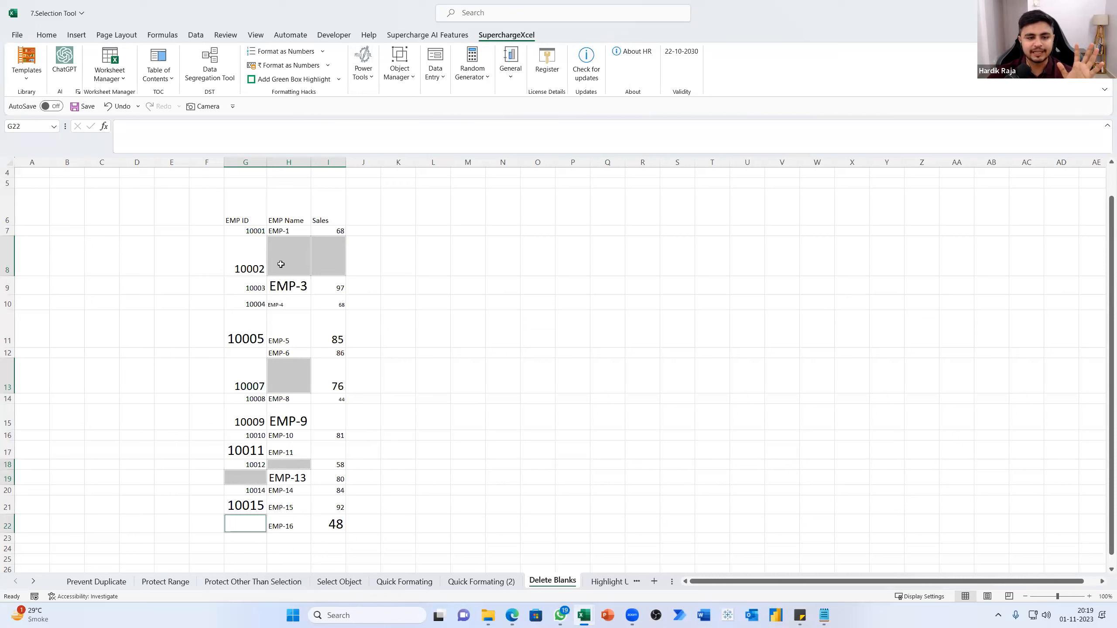
# Examine the blank cell H8 and the EMP-3 entry directly below it, together with its sales value
pyautogui.click(303, 257)
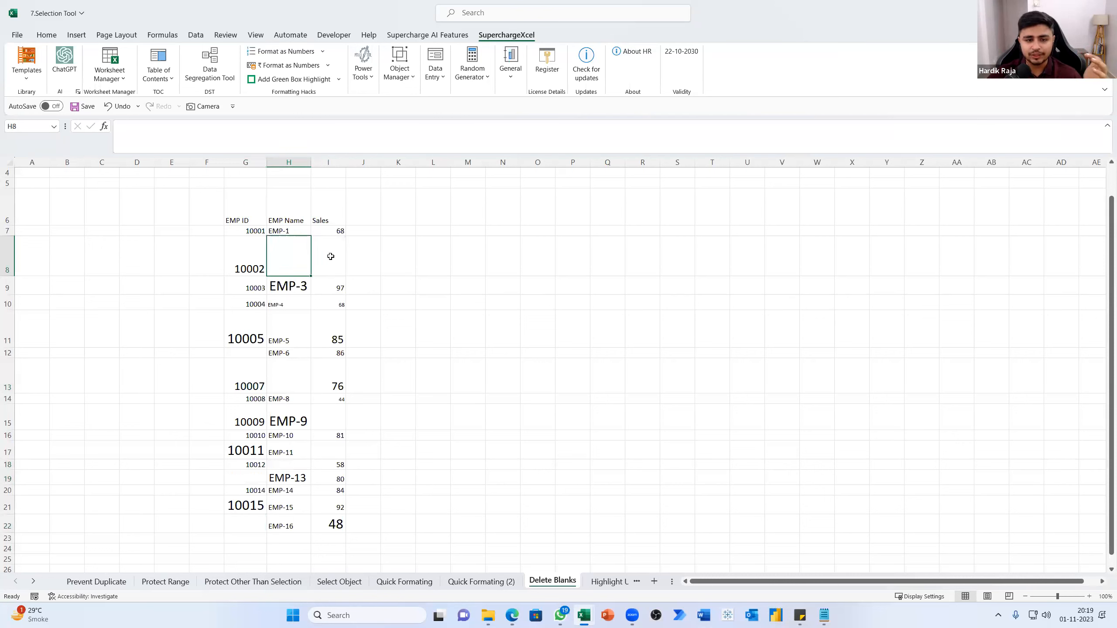
pyautogui.moveTo(292, 286); pyautogui.dragTo(326, 286)
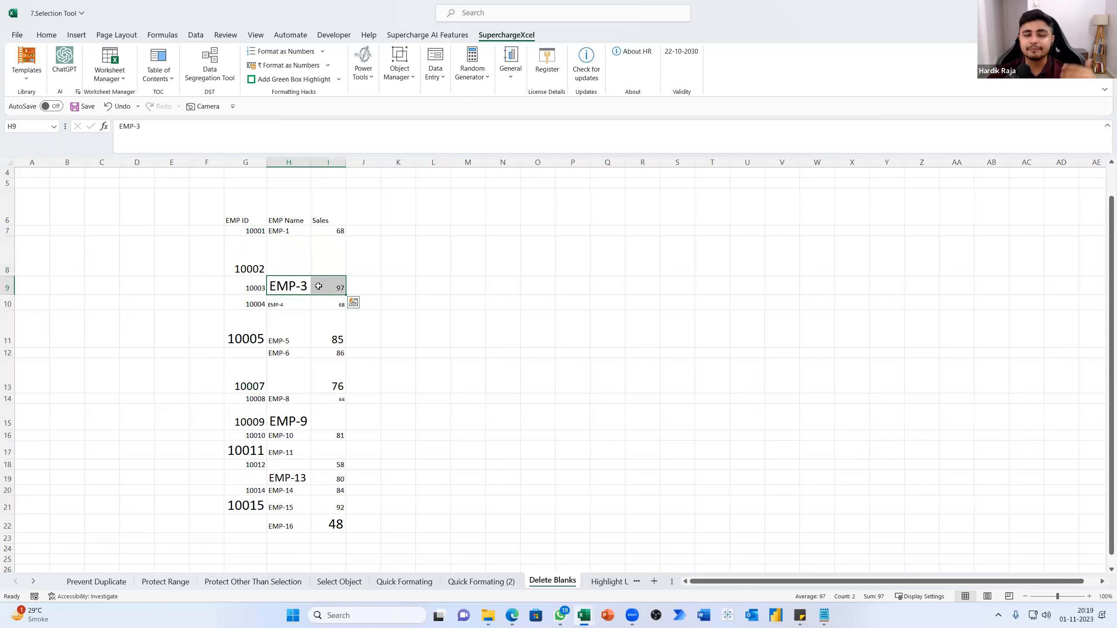
pyautogui.moveTo(293, 290); pyautogui.dragTo(291, 249)
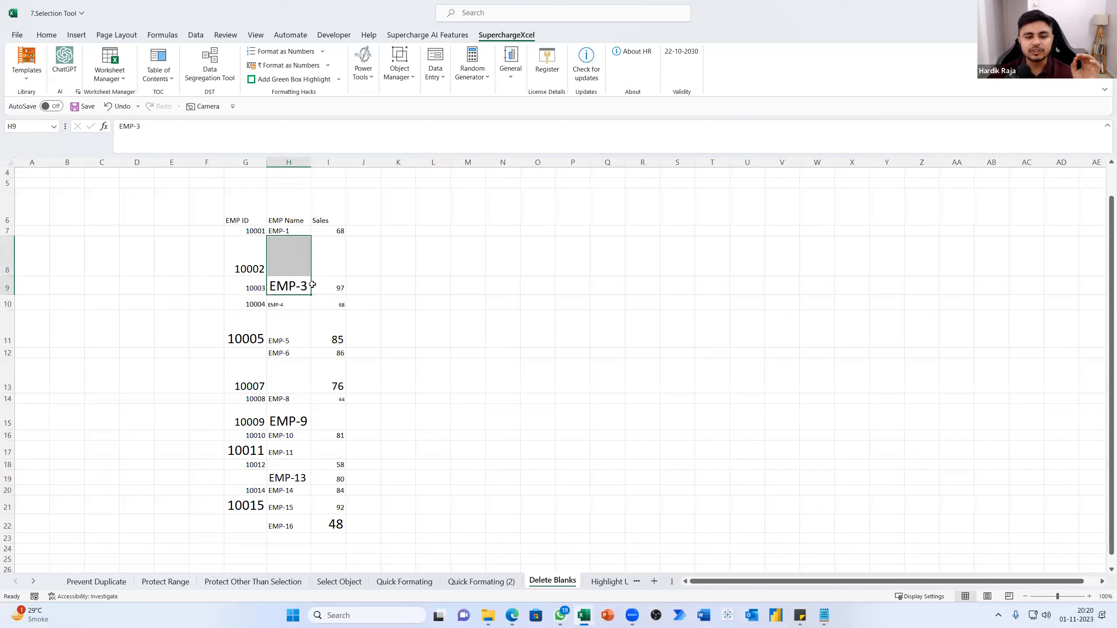
# Run the Delete Blanks power tool on G6:I22, keeping a copy of the sheet
pyautogui.moveTo(232, 218); pyautogui.dragTo(322, 519)
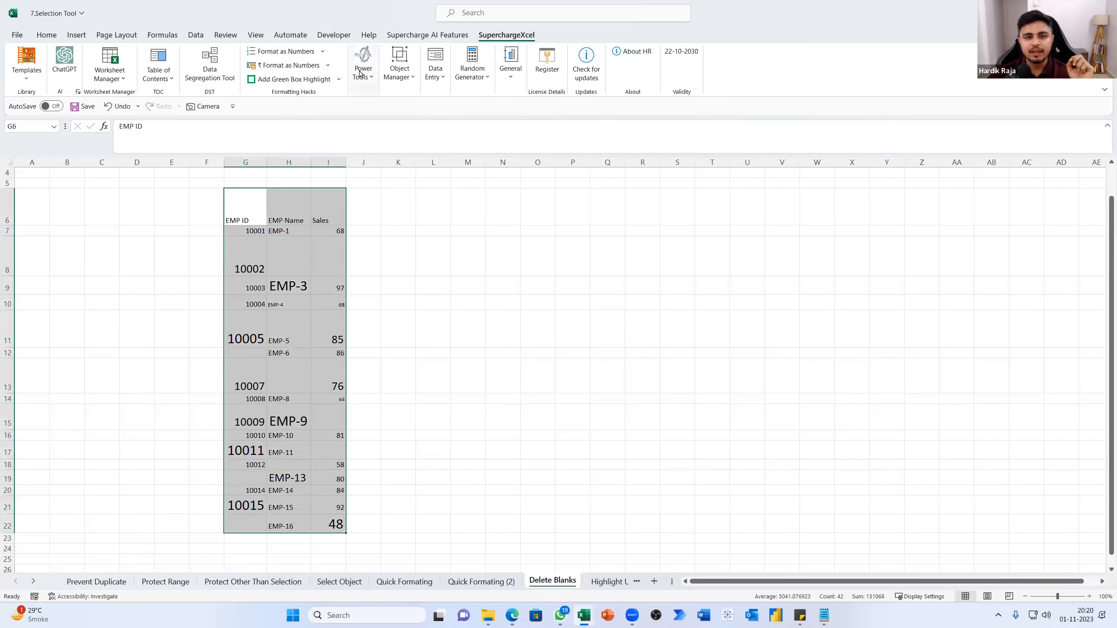
pyautogui.click(361, 71)
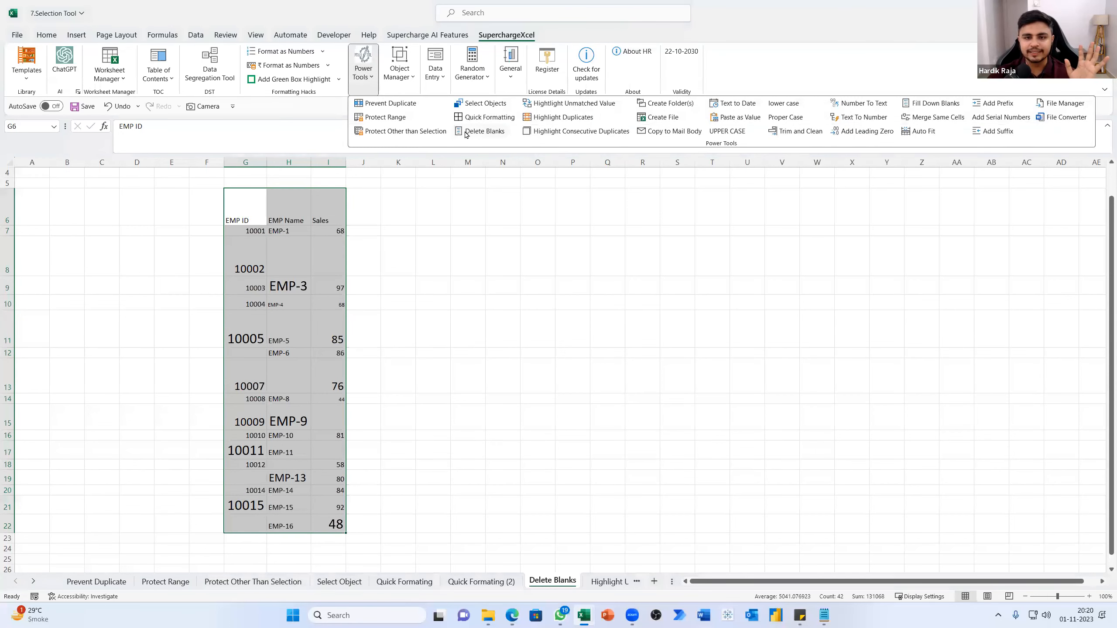
pyautogui.click(466, 133)
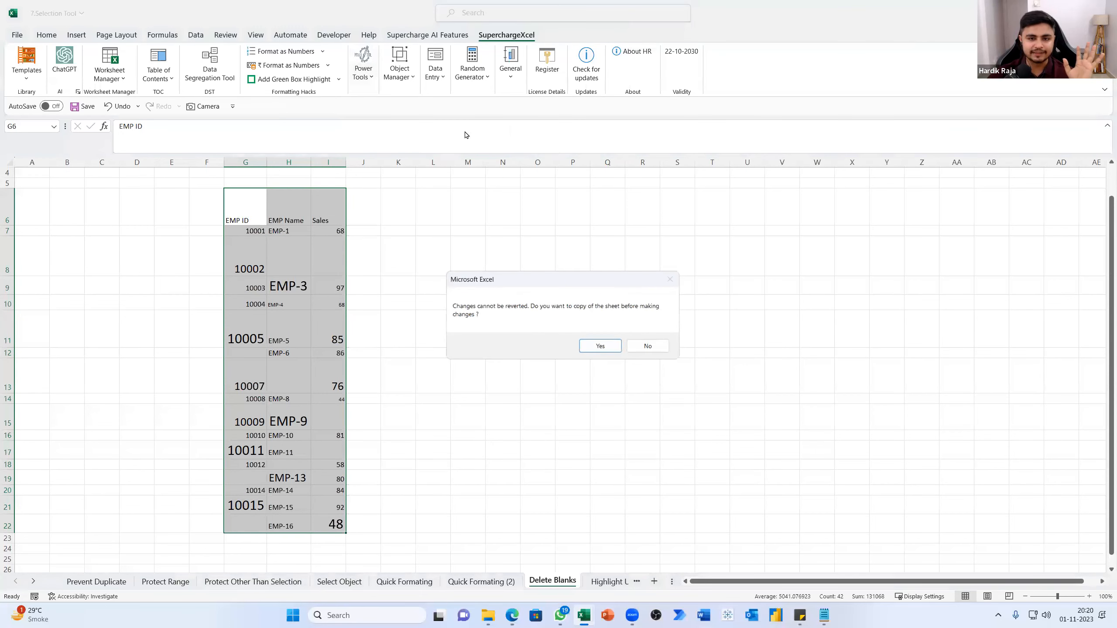
pyautogui.click(599, 348)
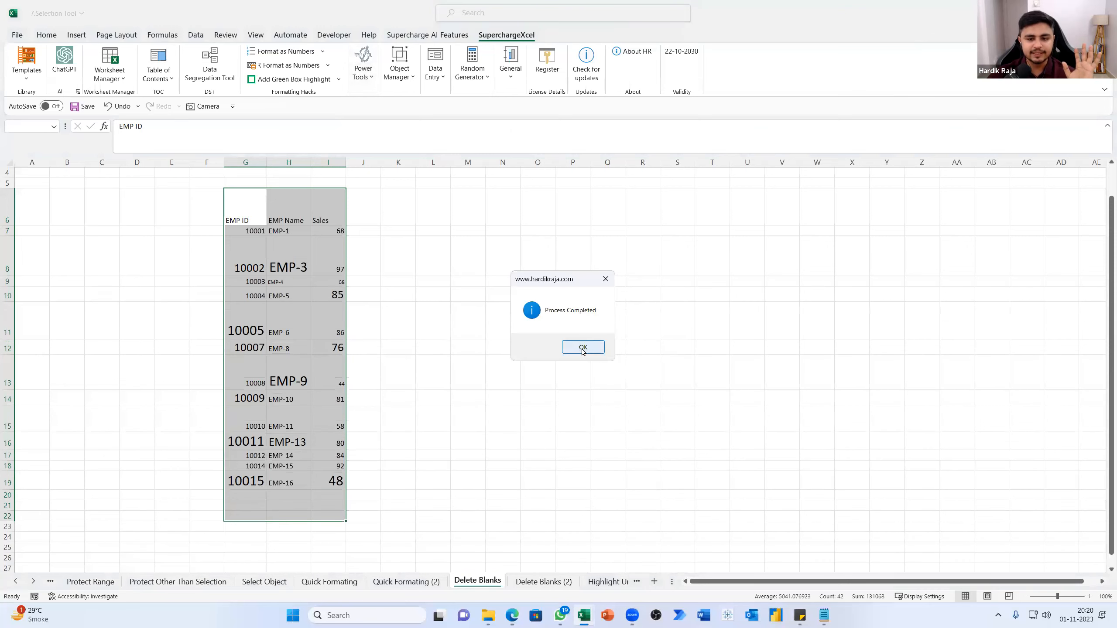
pyautogui.click(583, 348)
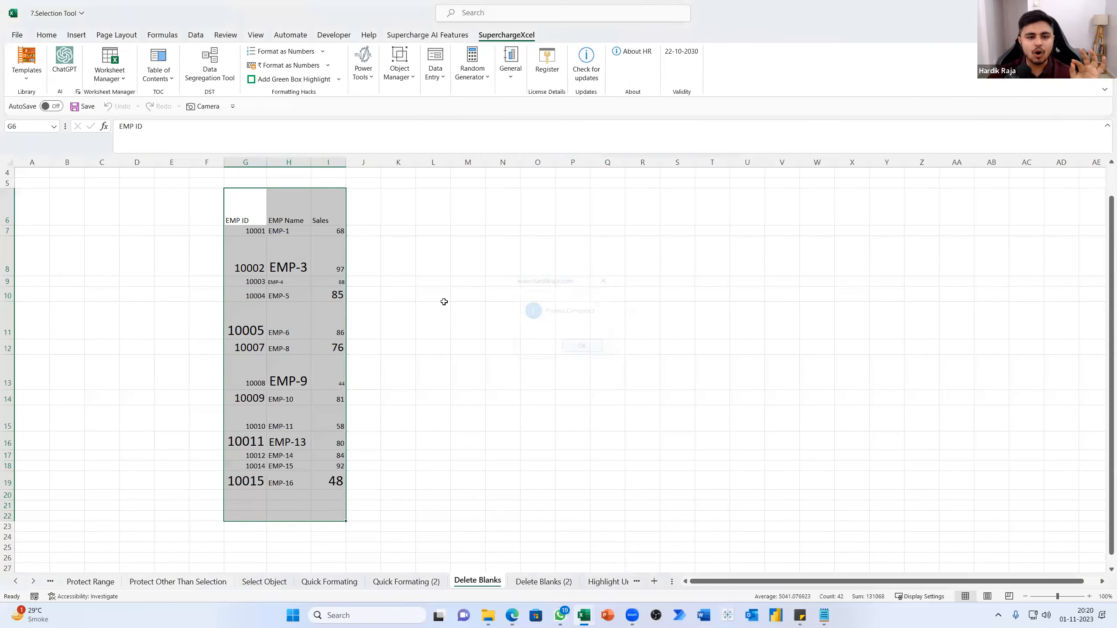
# Compare the table without blanks on the Delete Blanks sheet with the original on Delete Blanks (2)
pyautogui.moveTo(261, 222); pyautogui.dragTo(332, 494)
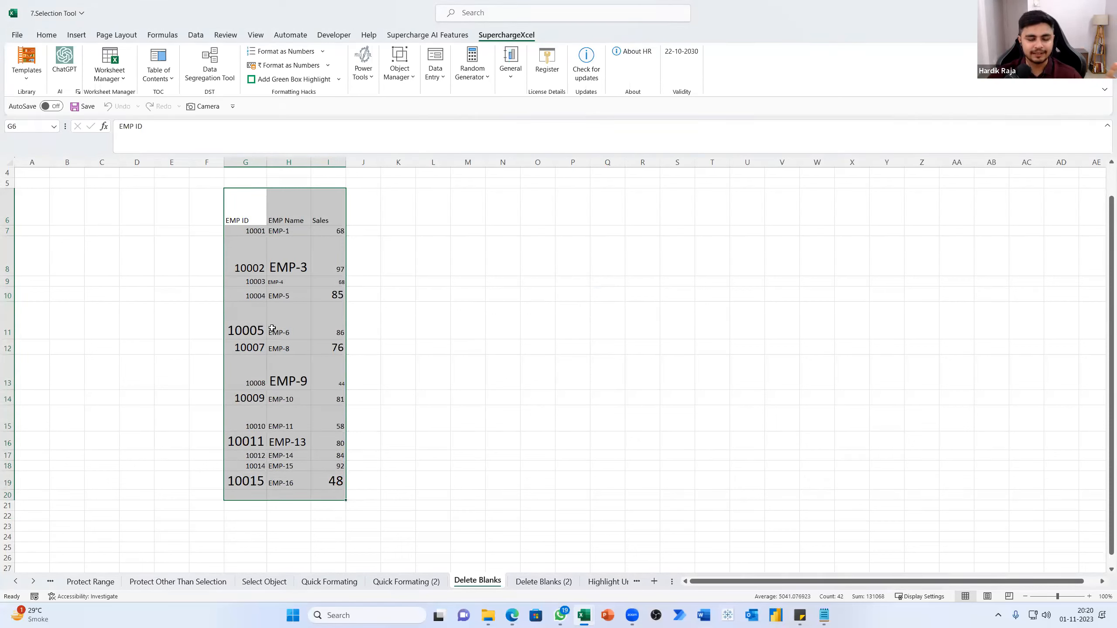
pyautogui.click(544, 582)
pyautogui.click(544, 422)
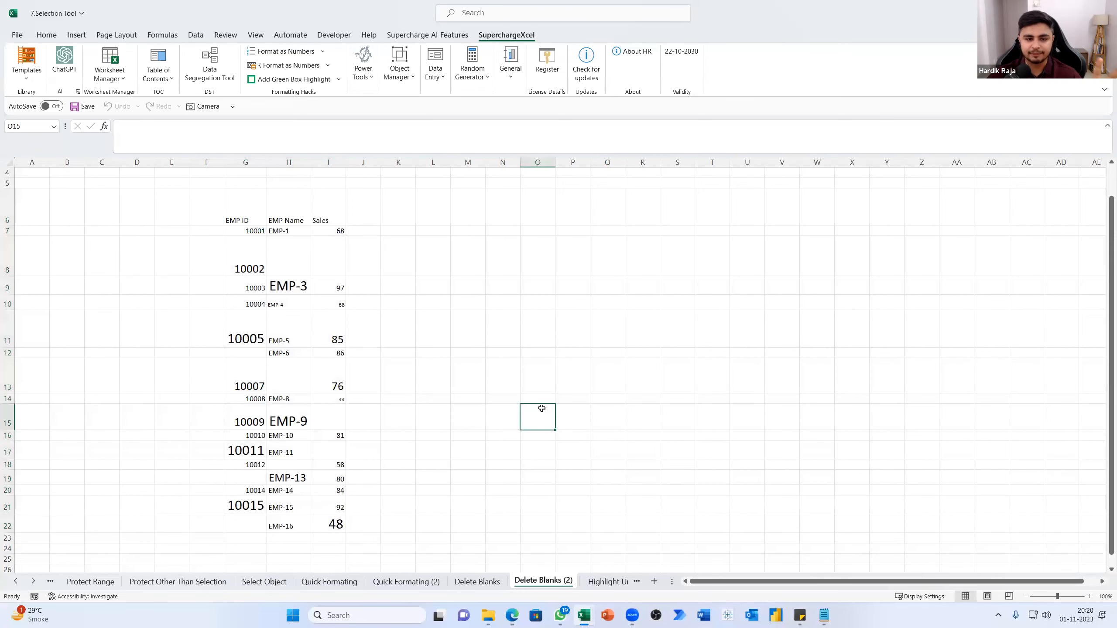
pyautogui.moveTo(228, 212); pyautogui.dragTo(321, 526)
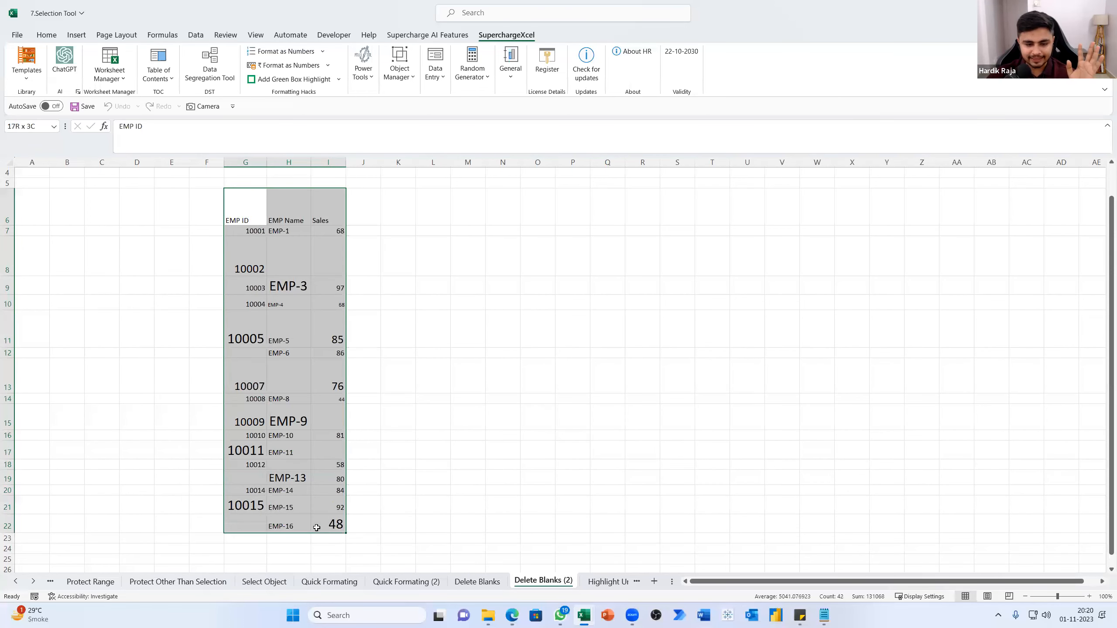
pyautogui.click(366, 75)
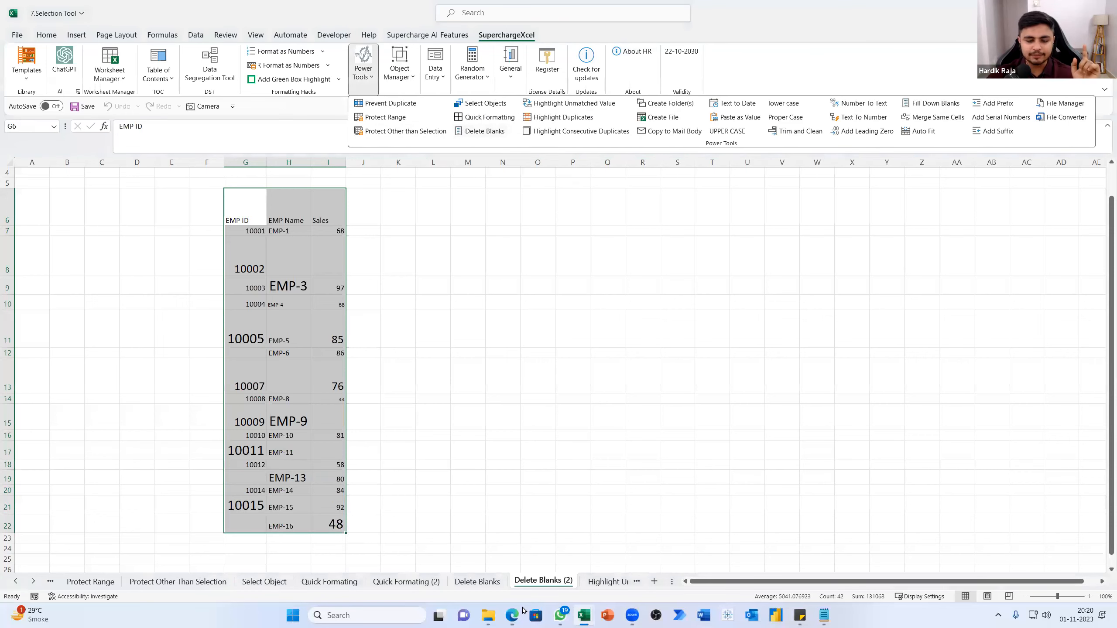
# Apply Quick Formatting to the table G6:I19 on the Delete Blanks sheet, keeping a copy of the sheet
pyautogui.click(484, 581)
pyautogui.doubleClick(247, 211)
pyautogui.doubleClick(245, 220)
pyautogui.click(453, 337)
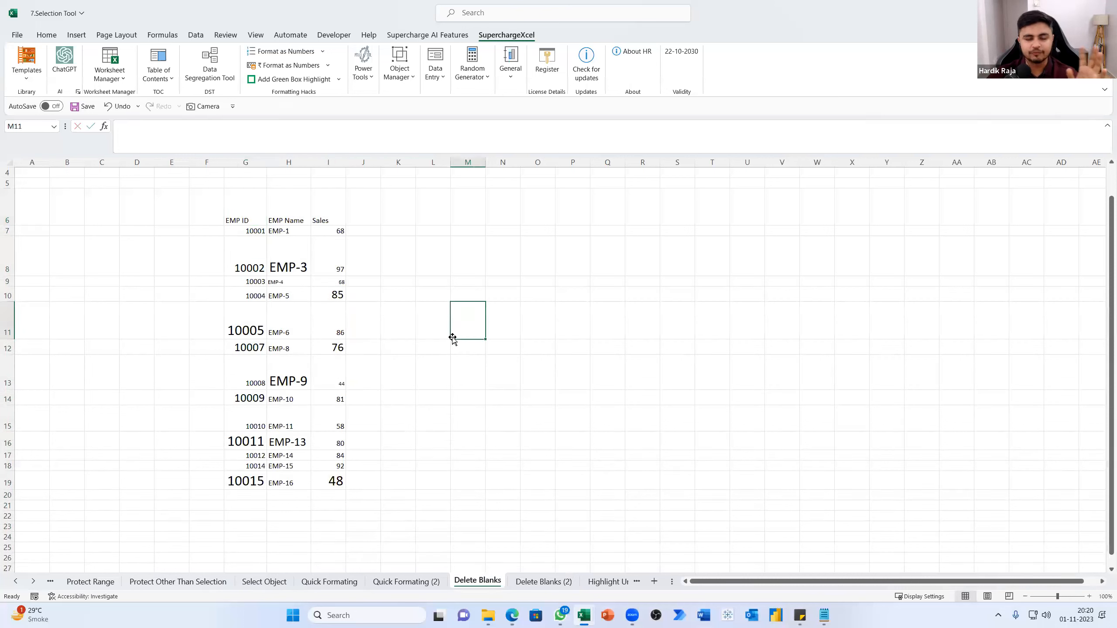
pyautogui.moveTo(248, 222); pyautogui.dragTo(347, 486)
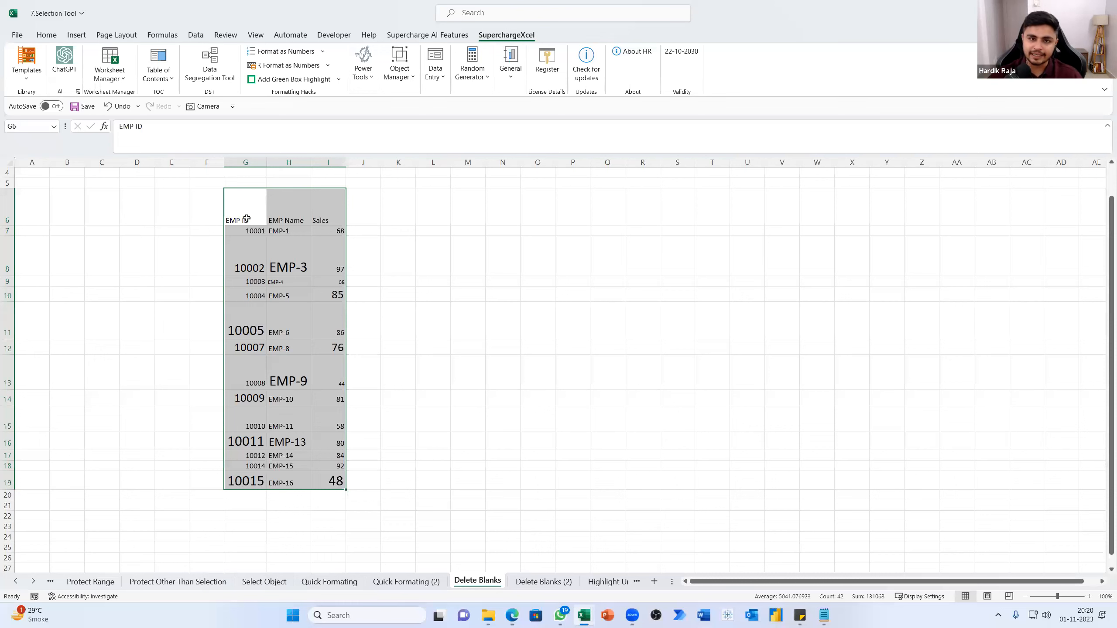
pyautogui.click(363, 66)
pyautogui.click(484, 117)
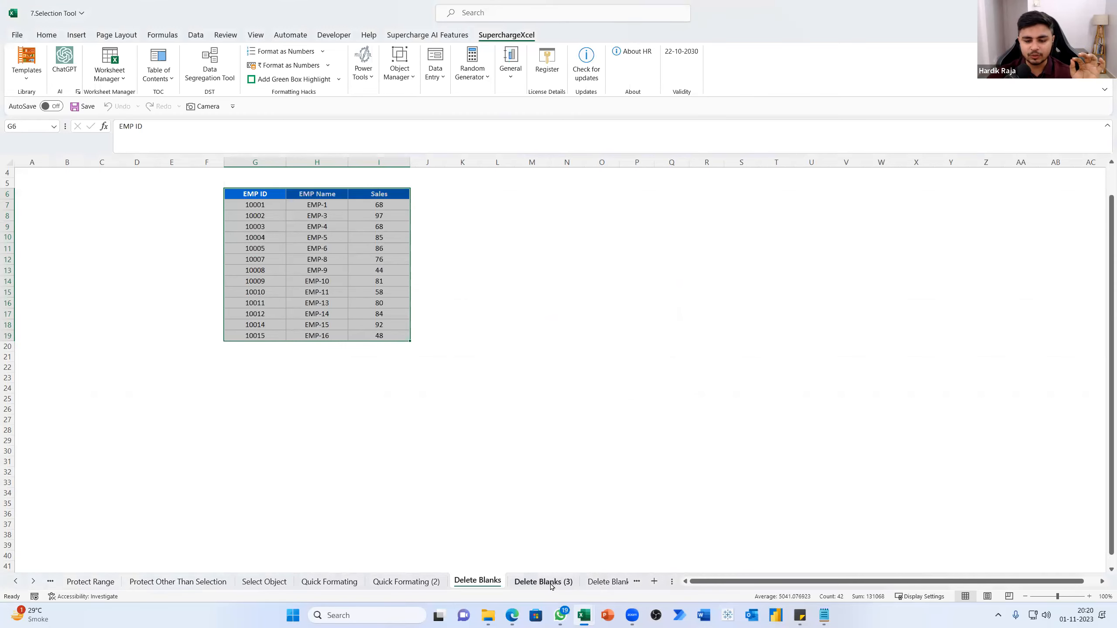
# Check the sheet copies Delete Blanks (3) and Delete Blanks (2) against the formatted table
pyautogui.click(551, 583)
pyautogui.click(607, 581)
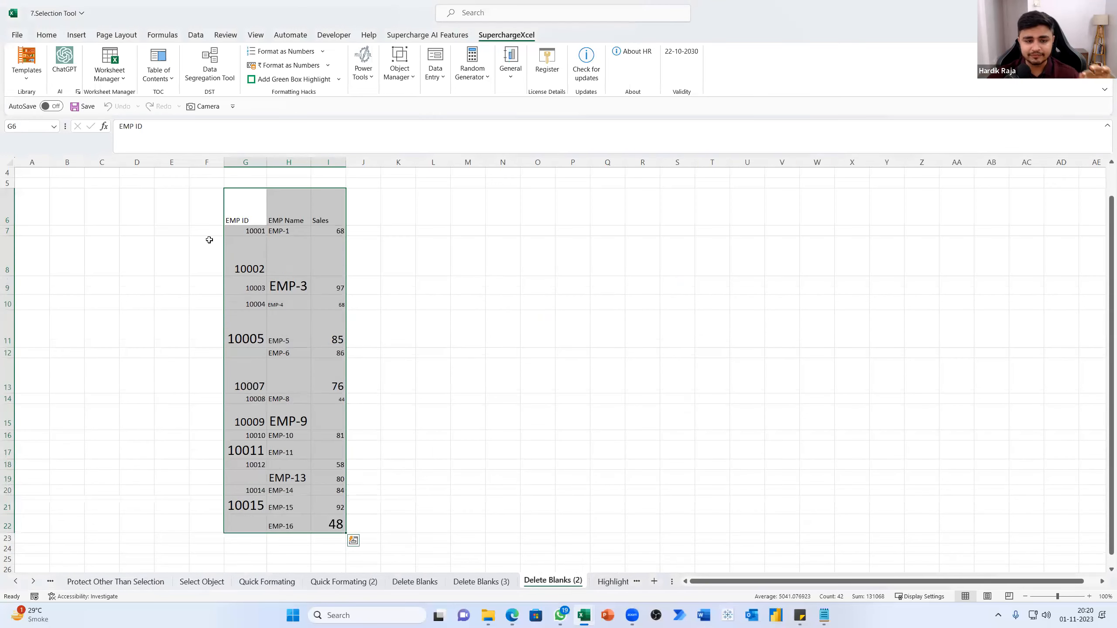
# Compare the formatted table on the Delete Blanks sheet with its copies on Delete Blanks (3) and Delete Blanks (2)
pyautogui.click(301, 256)
pyautogui.click(502, 581)
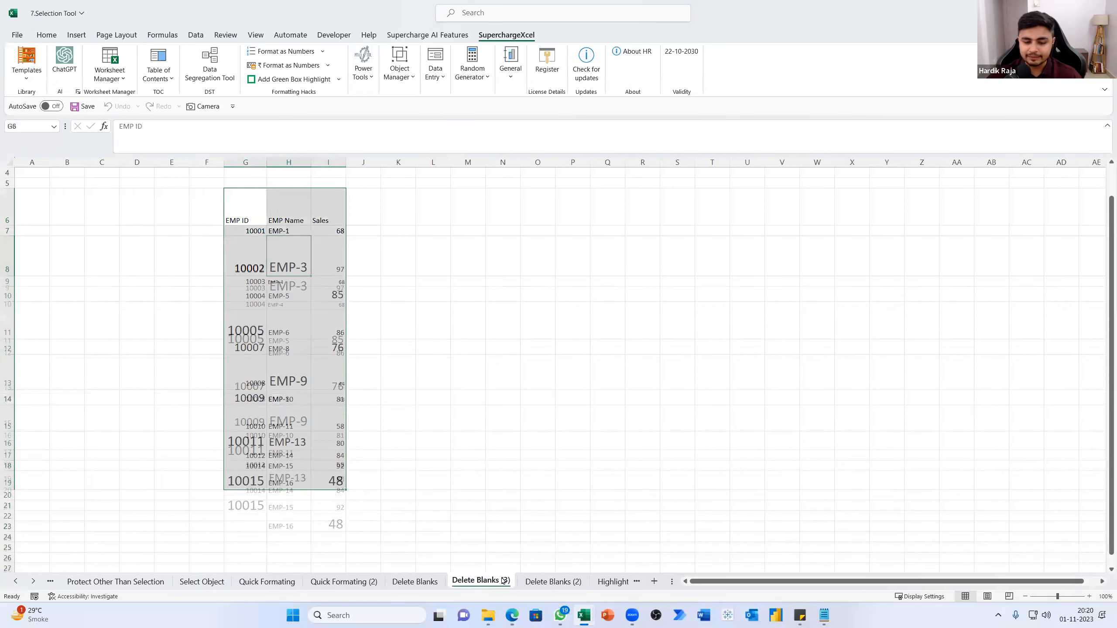
pyautogui.click(414, 581)
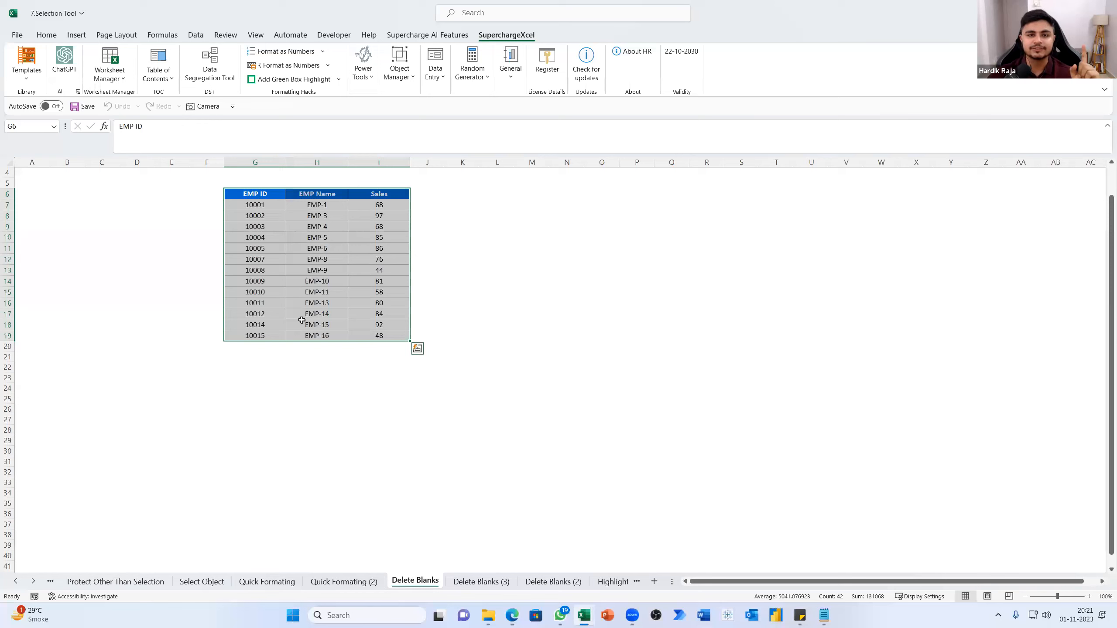
pyautogui.click(363, 65)
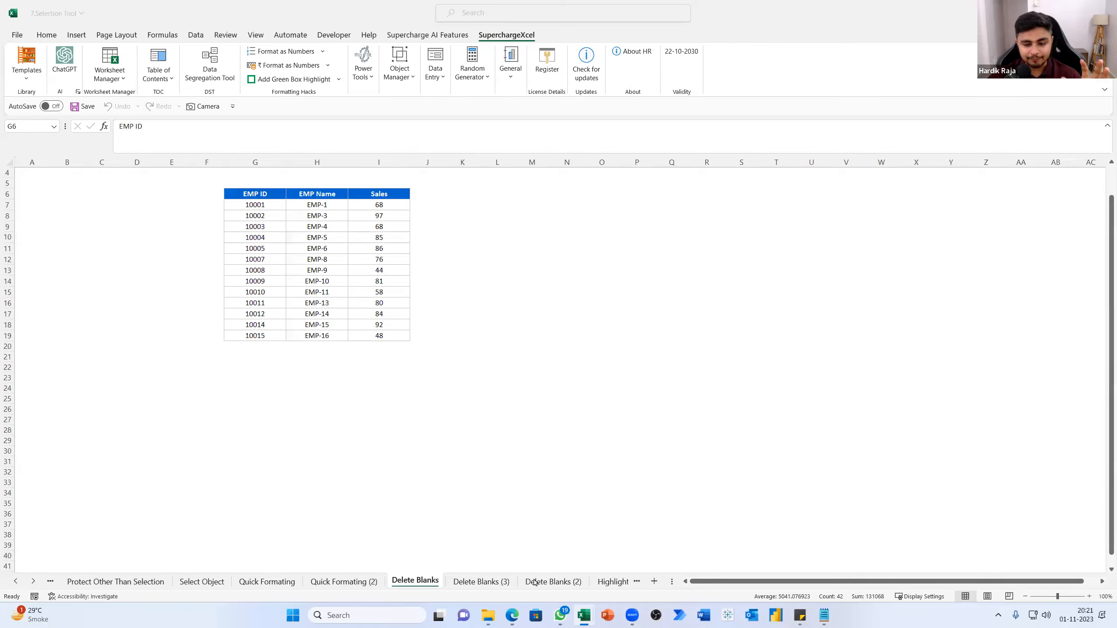
pyautogui.hotkey('ctrl', 'a')
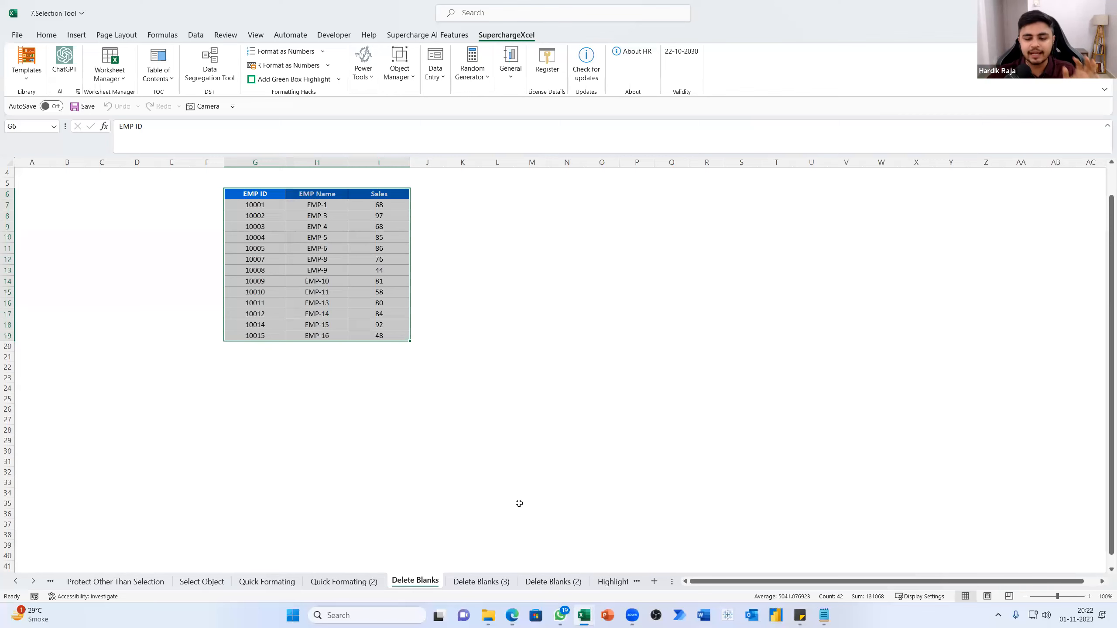
pyautogui.click(554, 582)
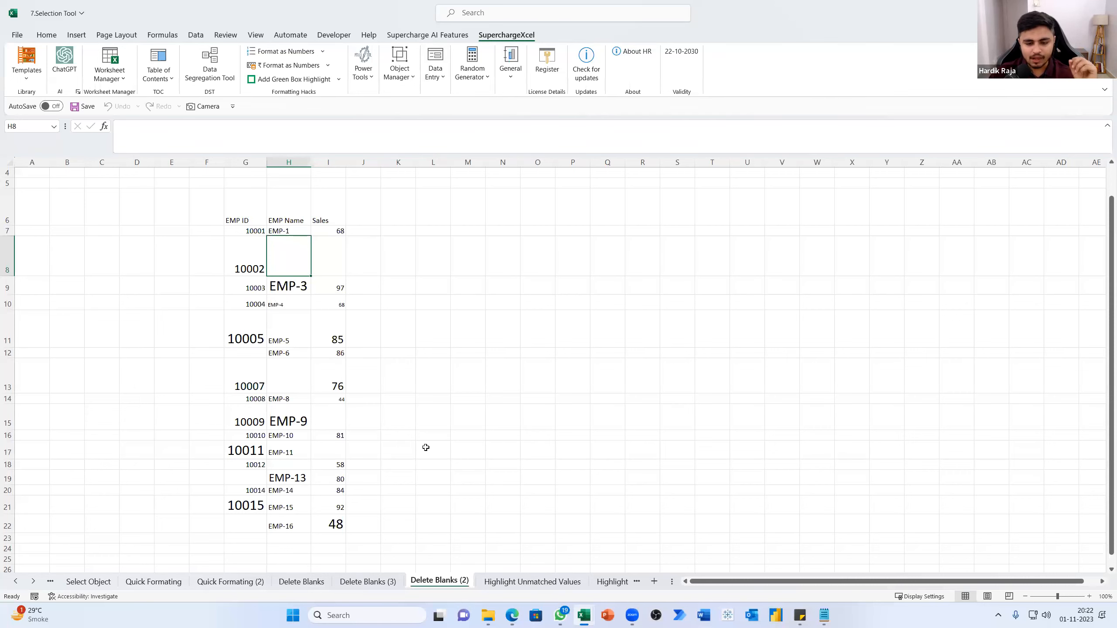
# Open the Highlight Unmatched Values sheet and look up the Highlight Unmatched Value power tool
pyautogui.click(510, 582)
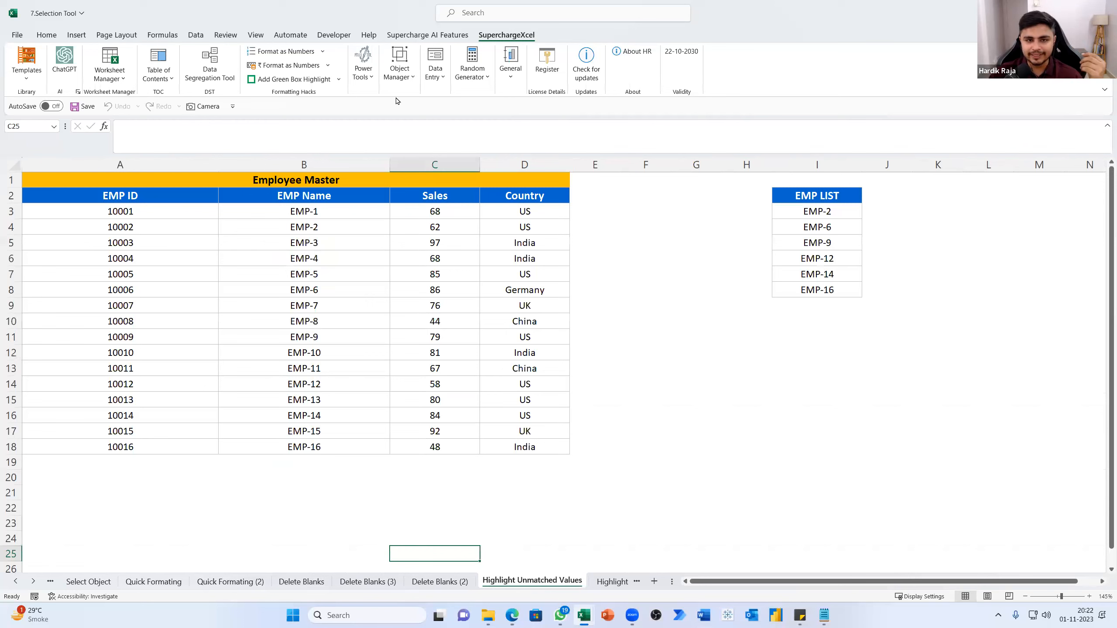
pyautogui.click(365, 70)
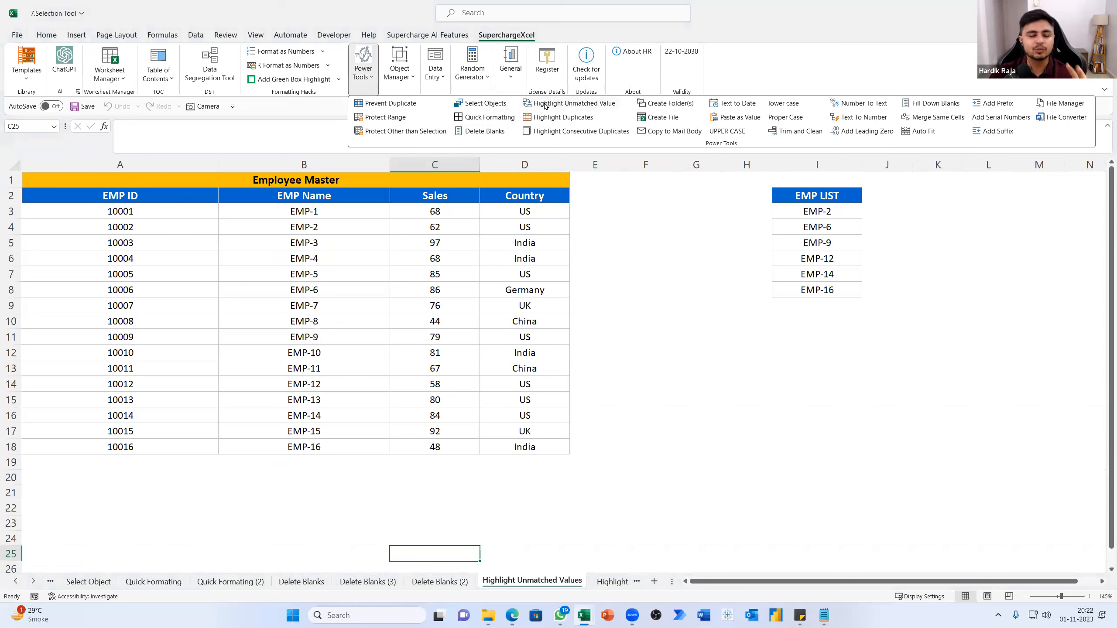
pyautogui.click(711, 282)
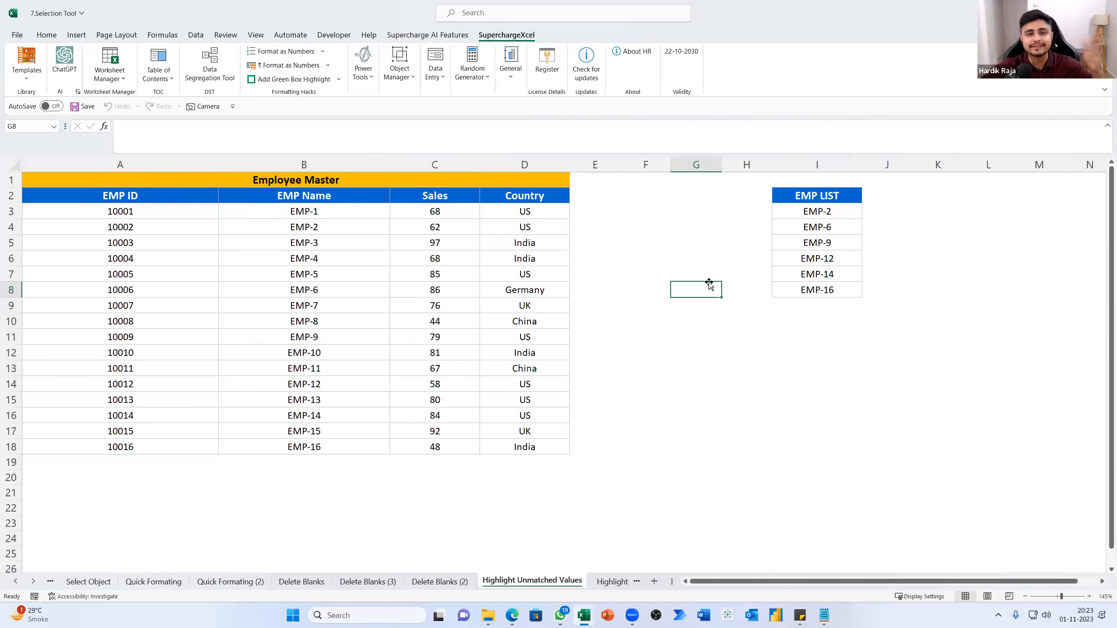
# Review the EMP Name column B3:B18 of the Employee Master and the EMP LIST entries in I3:I8
pyautogui.moveTo(299, 211); pyautogui.dragTo(292, 447)
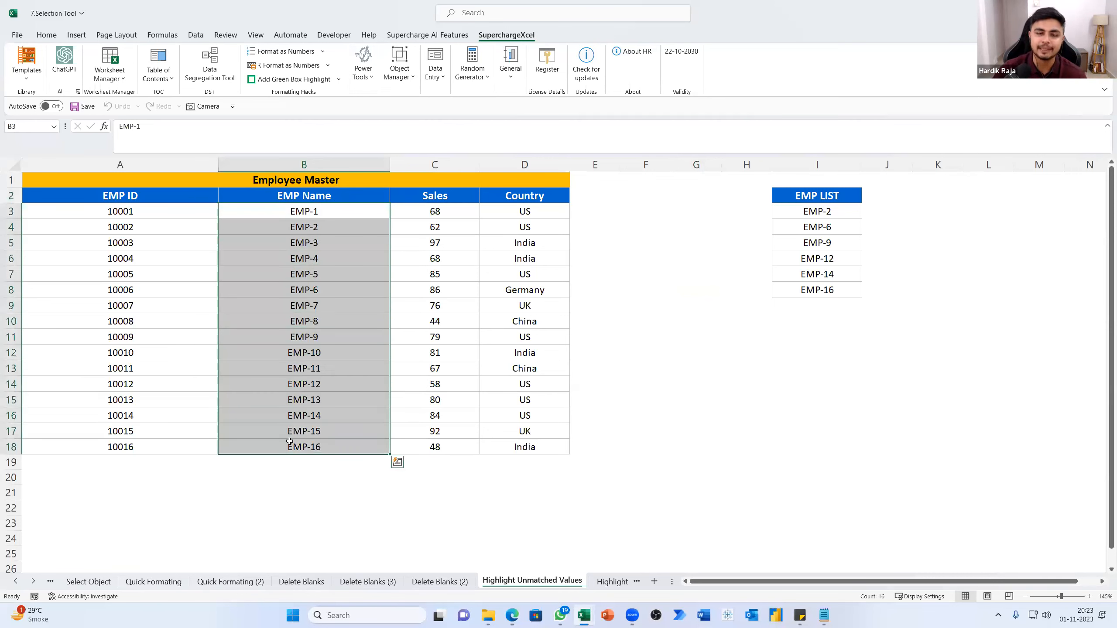
pyautogui.click(310, 239)
pyautogui.click(328, 207)
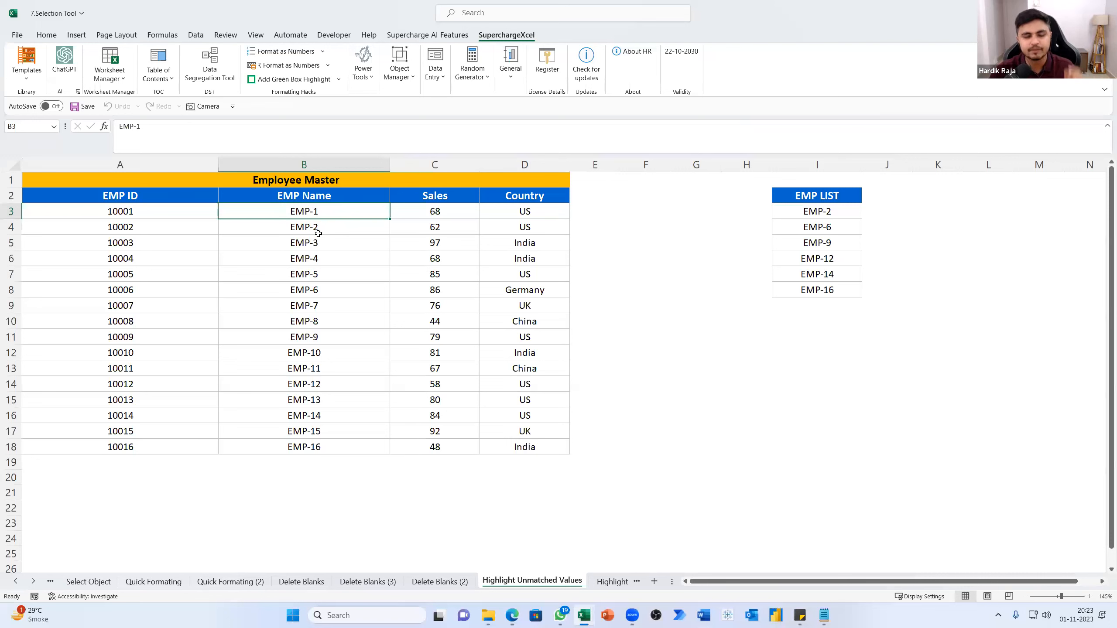
pyautogui.click(824, 201)
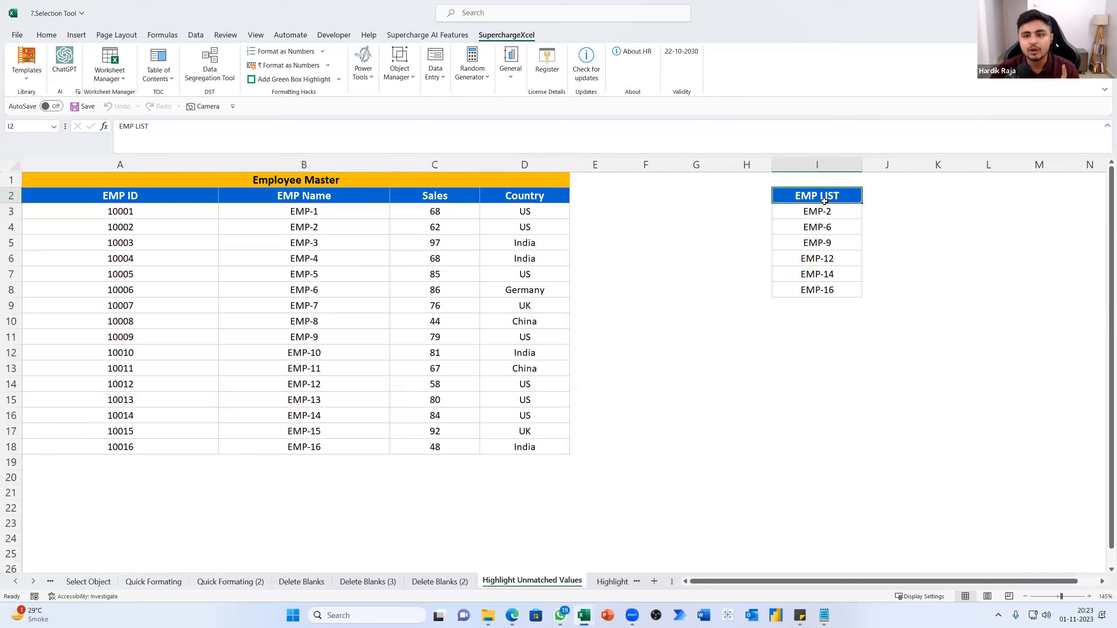
pyautogui.moveTo(828, 211); pyautogui.dragTo(835, 295)
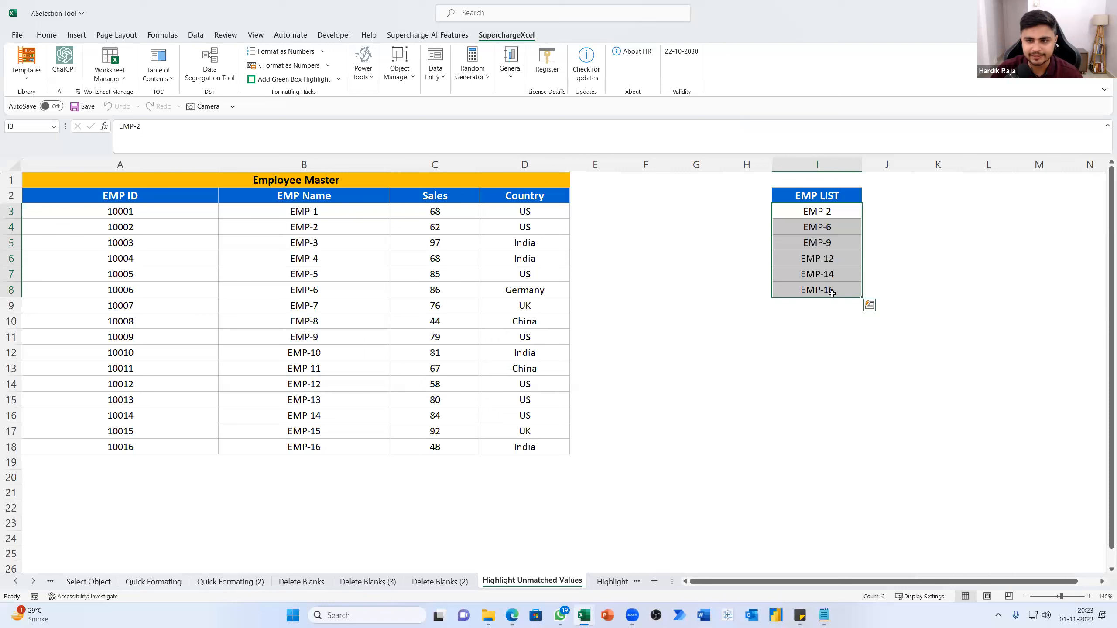
pyautogui.click(798, 212)
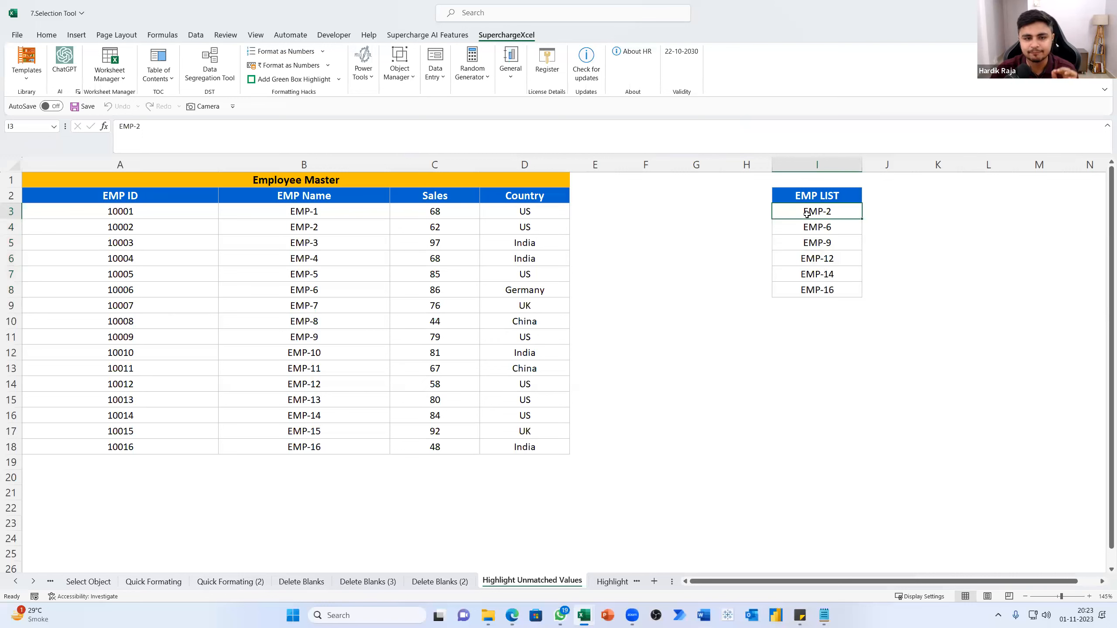
pyautogui.click(354, 227)
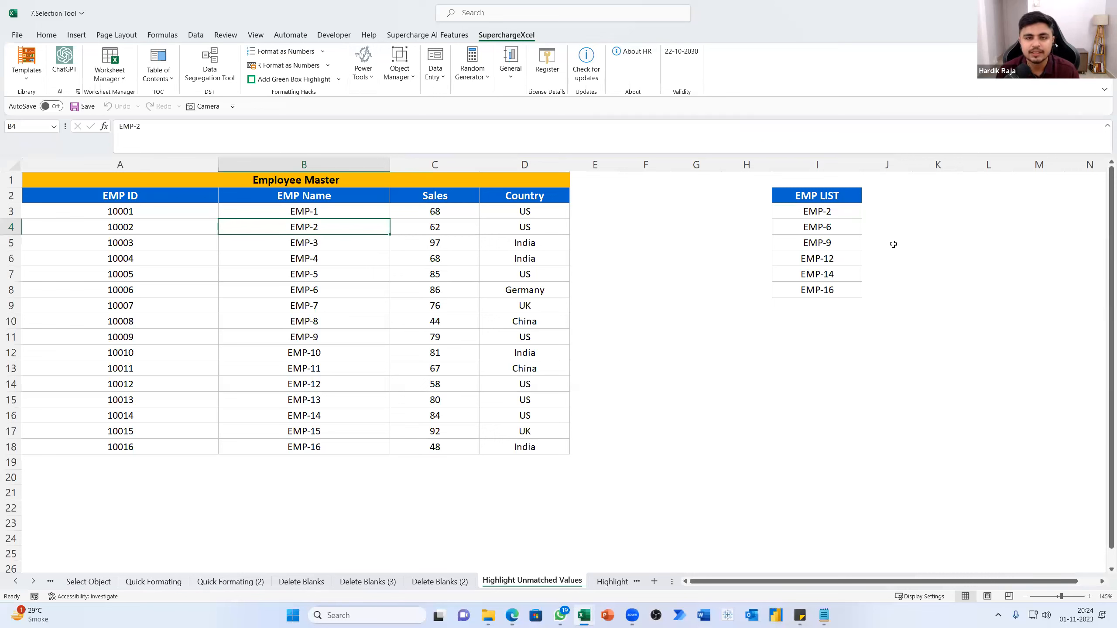
# Run the Highlight Unmatched Value power tool on B3:B18, matching against I3:I8 and keeping a copy of the sheet
pyautogui.moveTo(303, 211); pyautogui.dragTo(304, 447)
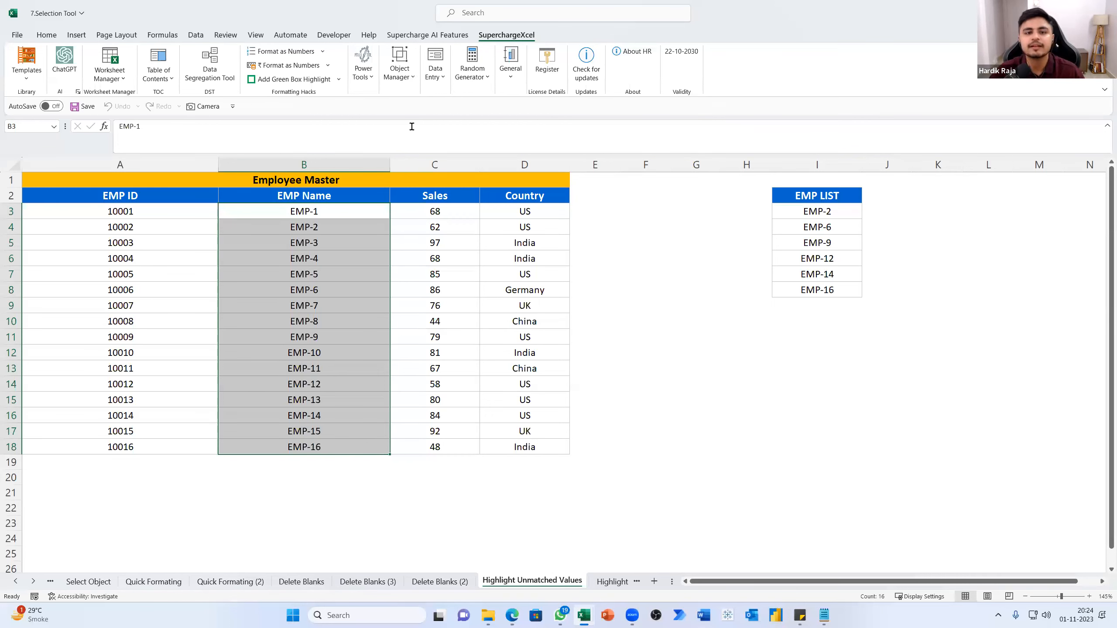
pyautogui.click(365, 87)
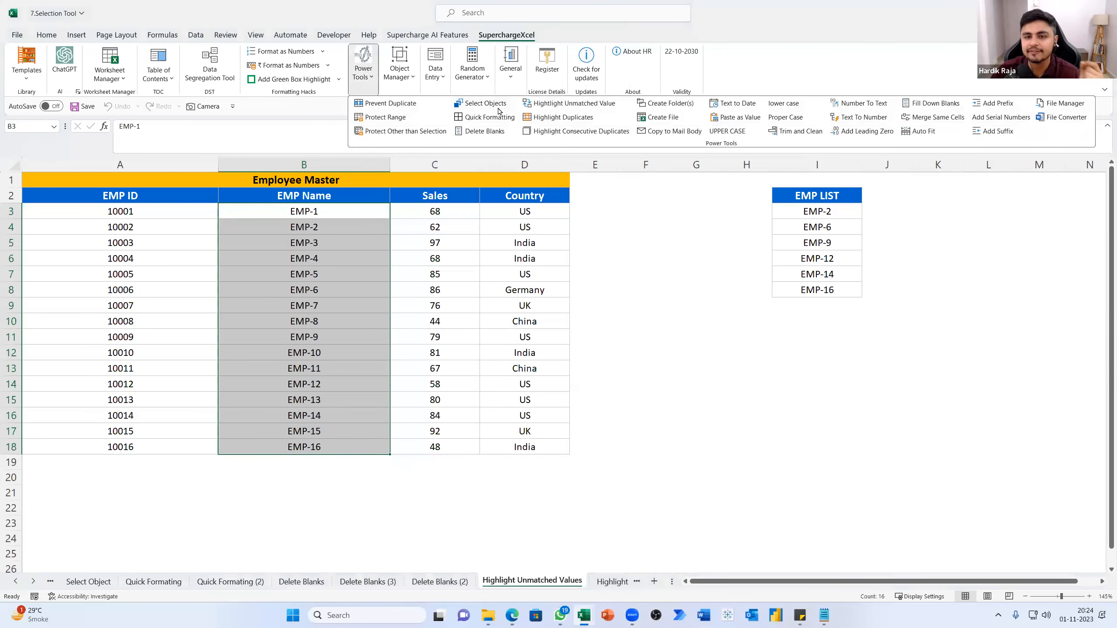
pyautogui.click(545, 104)
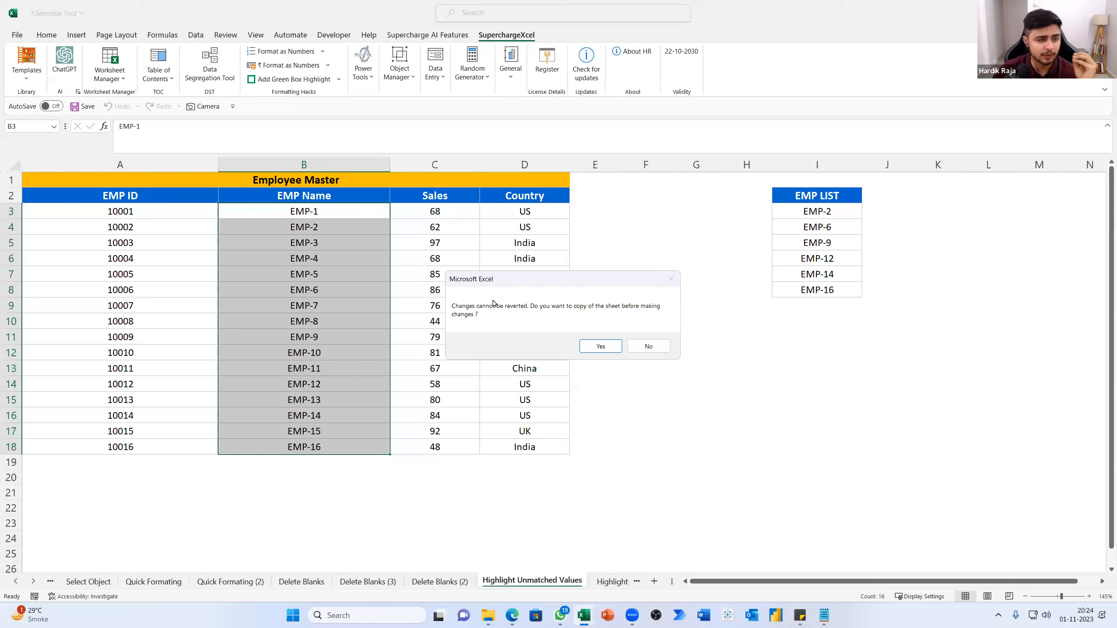
pyautogui.click(600, 347)
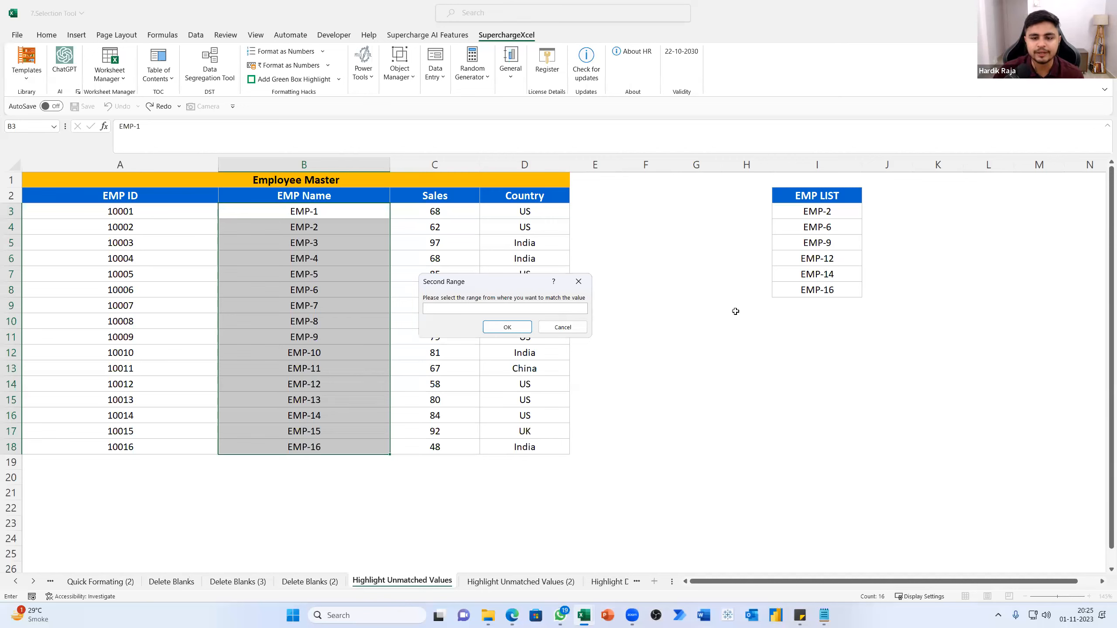
pyautogui.moveTo(801, 211); pyautogui.dragTo(804, 289)
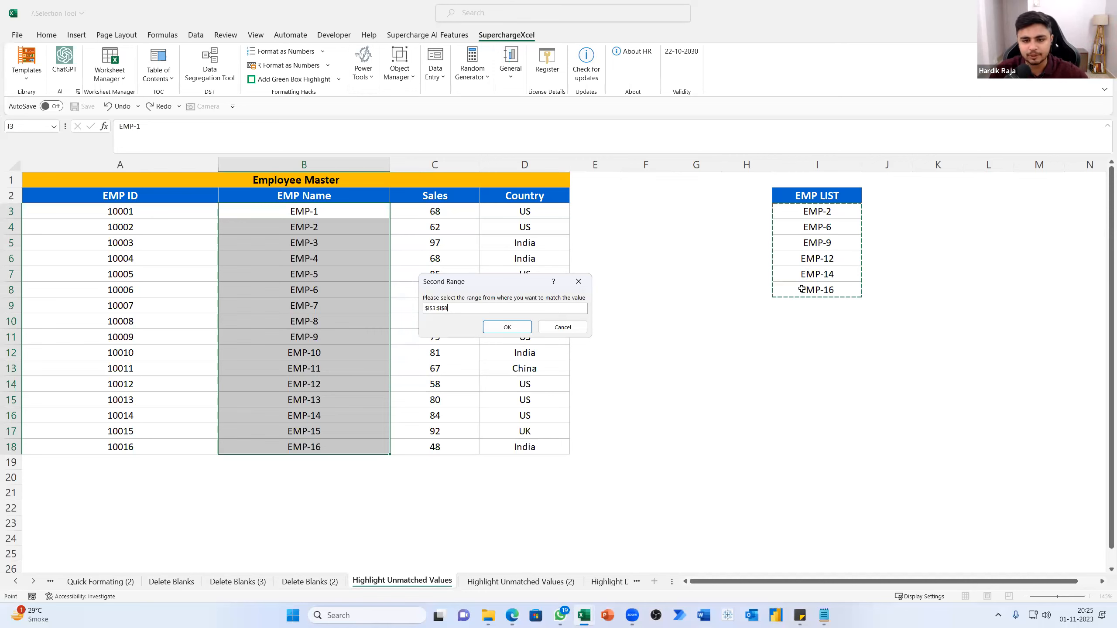
pyautogui.click(507, 326)
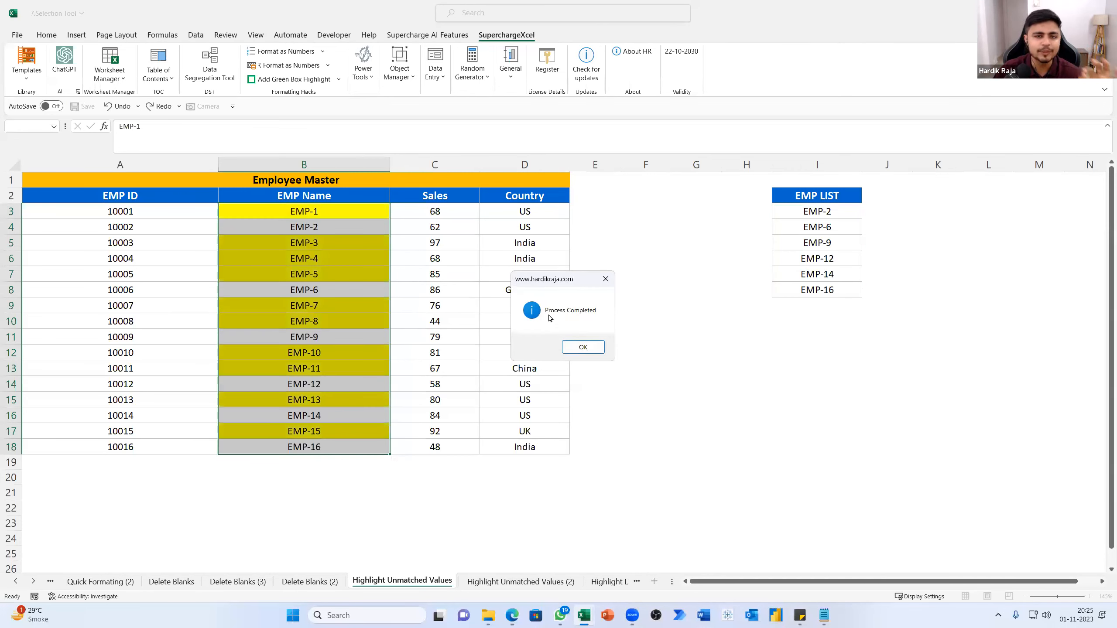
pyautogui.click(579, 354)
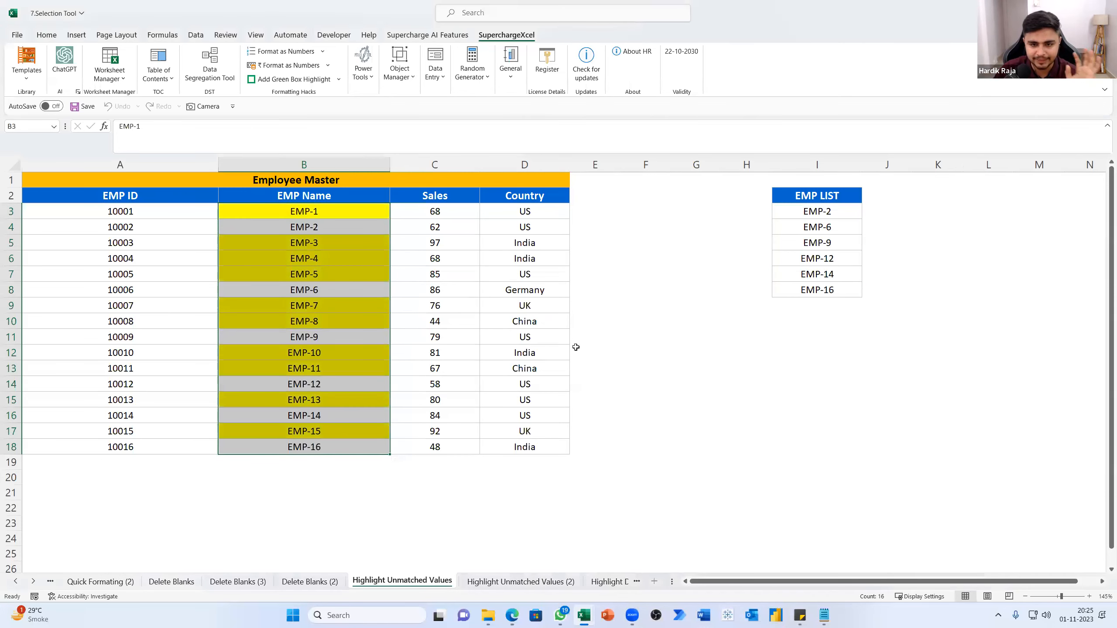
# Compare the highlighted names in the EMP Name column with the entries in the EMP LIST
pyautogui.click(320, 259)
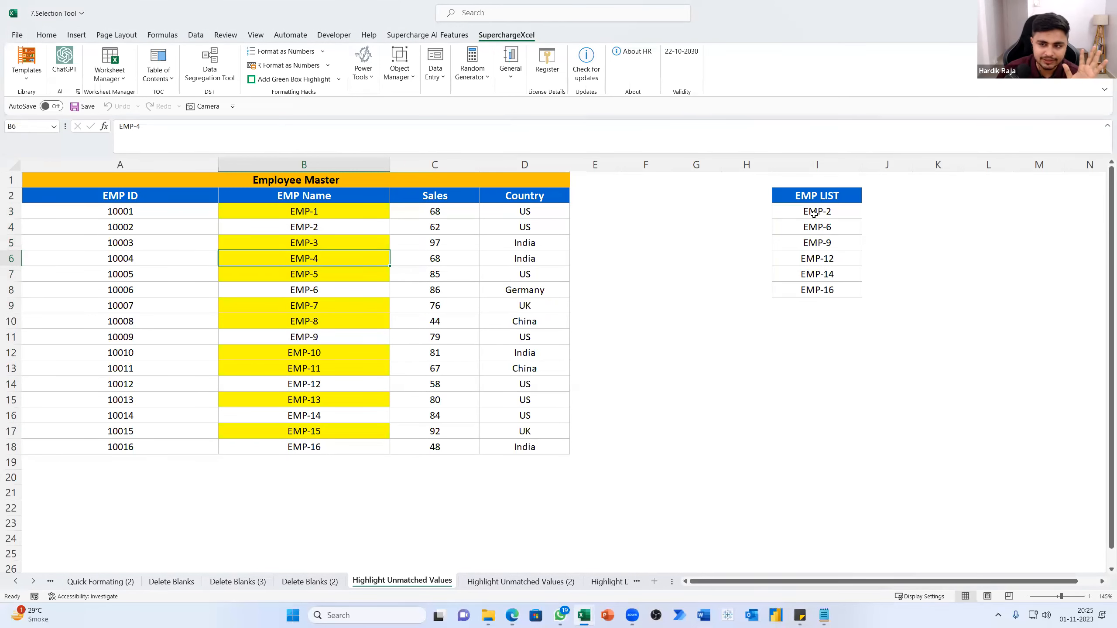
pyautogui.moveTo(816, 217); pyautogui.dragTo(811, 288)
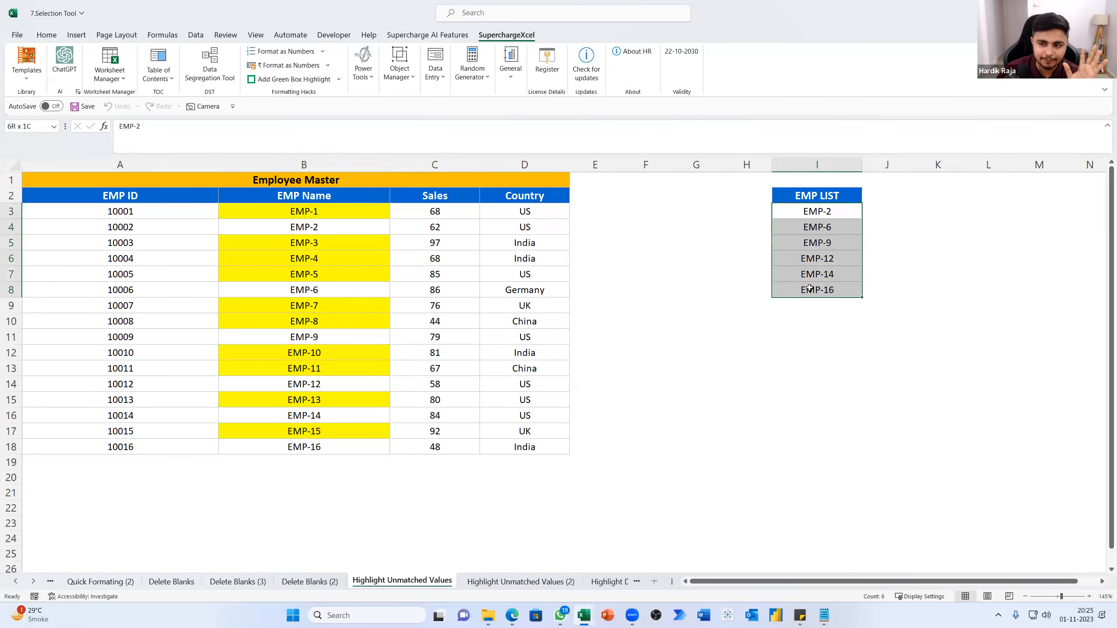
pyautogui.click(356, 210)
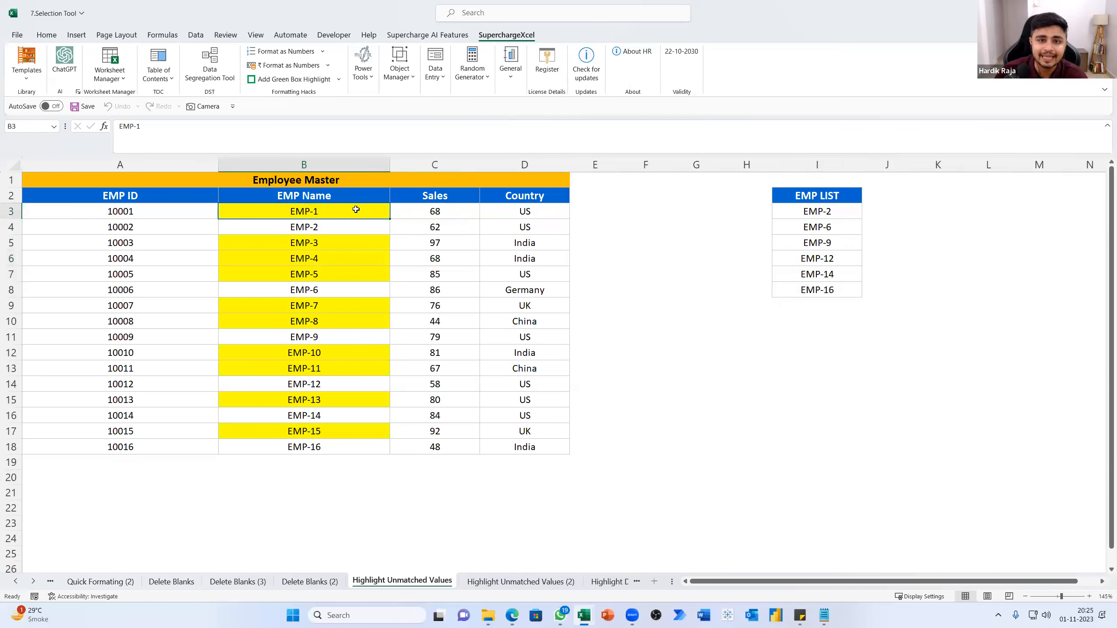
pyautogui.moveTo(789, 210); pyautogui.dragTo(780, 291)
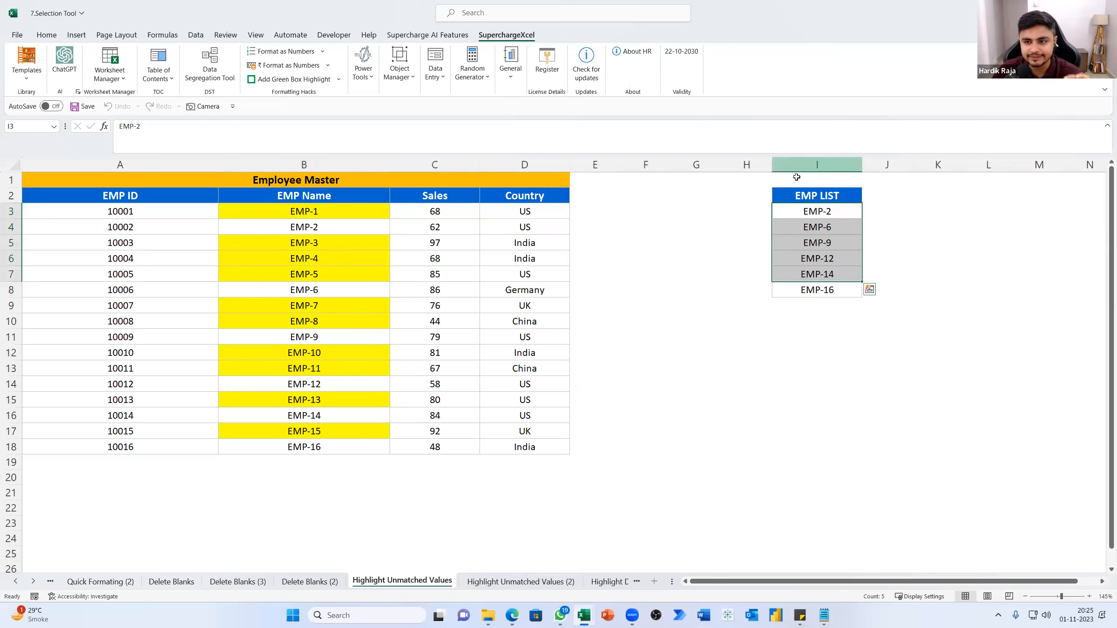
# Enter the heading "Core list" in cell I1 above the EMP LIST
pyautogui.click(794, 184)
pyautogui.write('Core')
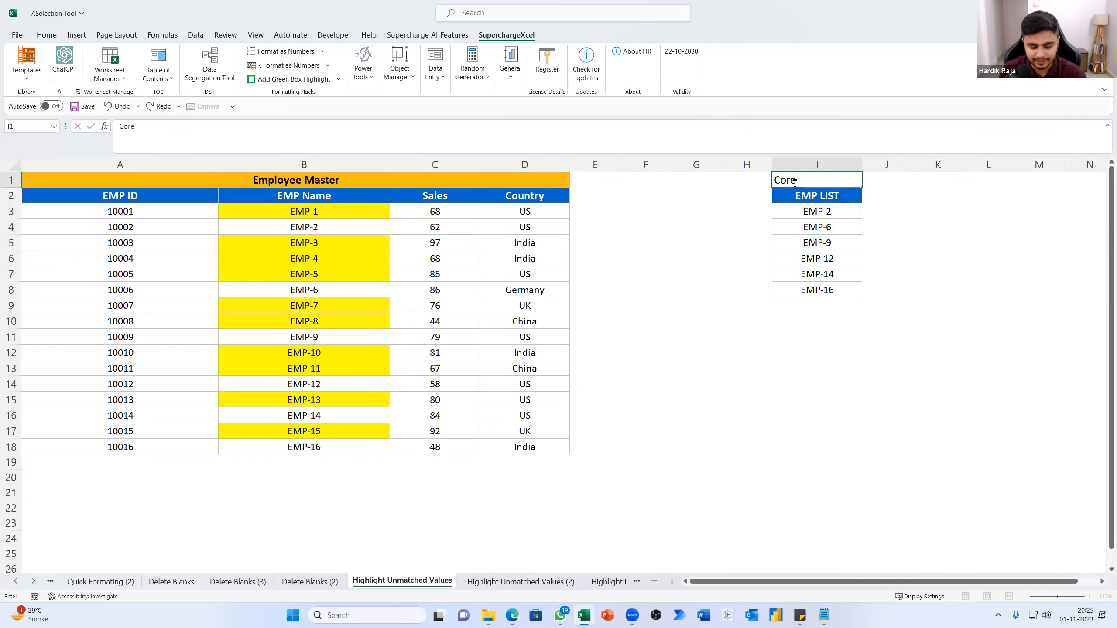
pyautogui.write(' t')
pyautogui.press('BackSpace')
pyautogui.press('BackSpace')
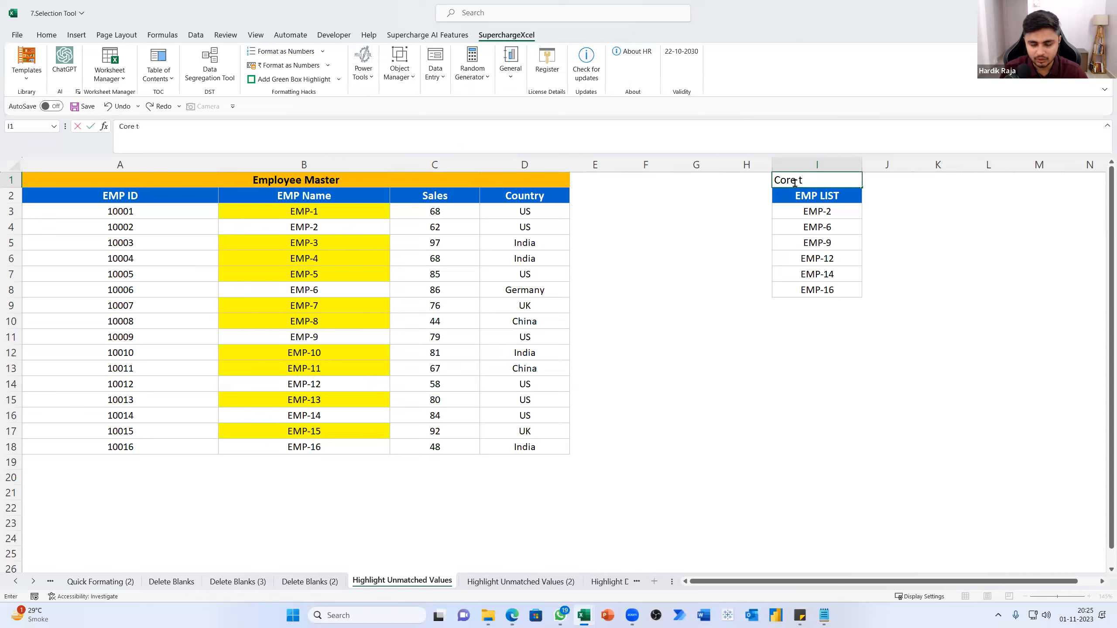
pyautogui.write('list')
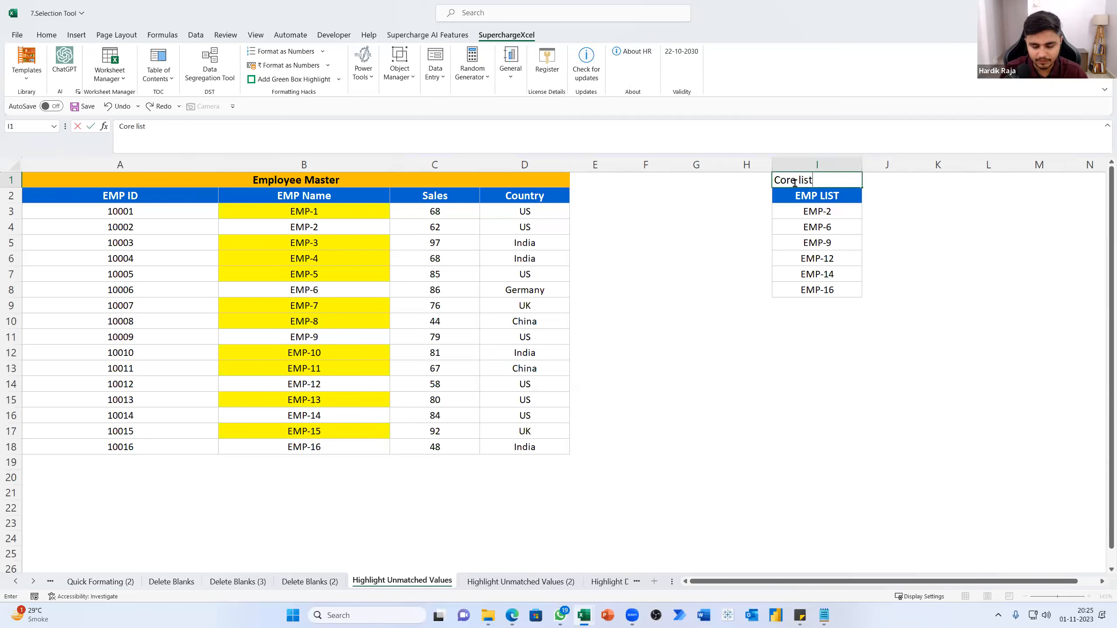
pyautogui.press('Return')
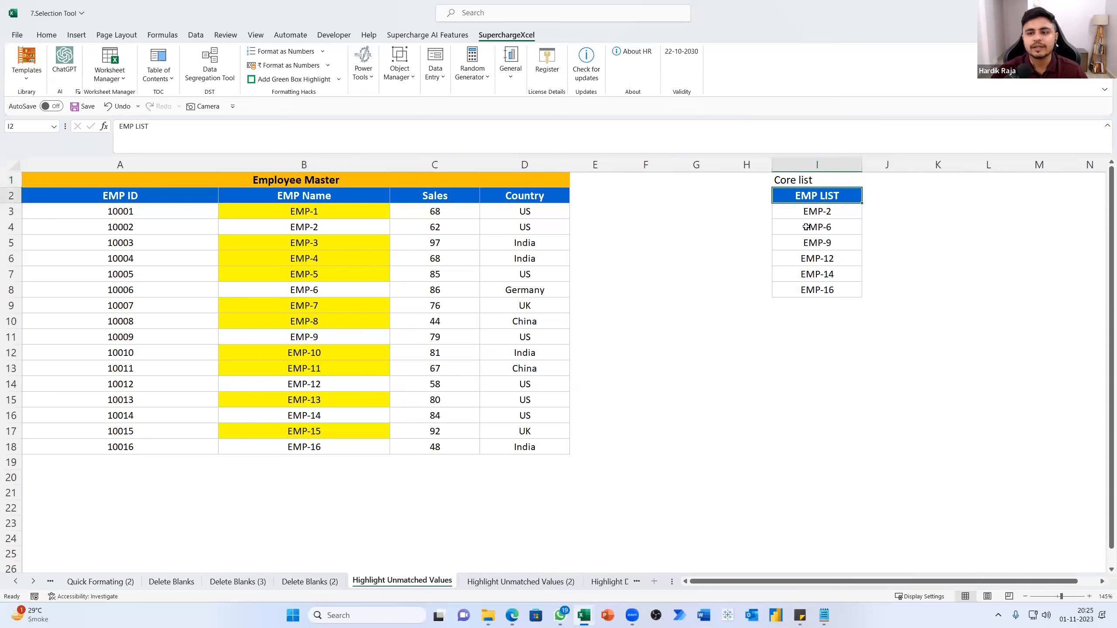
# Change the first EMP LIST entry in cell I3 to EMP-1
pyautogui.click(805, 212)
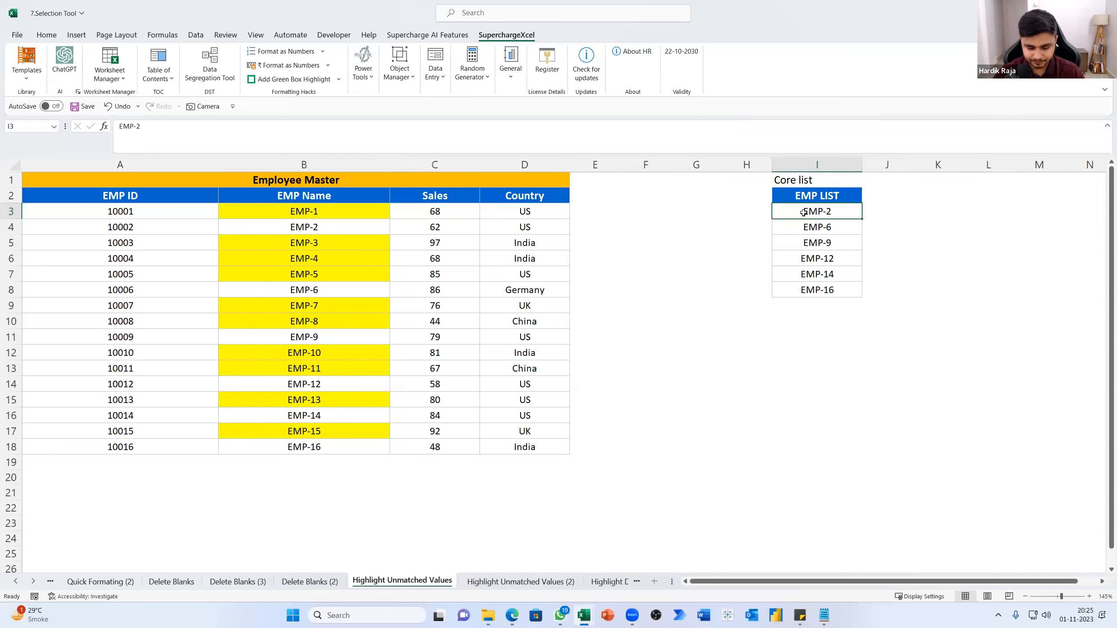
pyautogui.press('F2')
pyautogui.press('BackSpace')
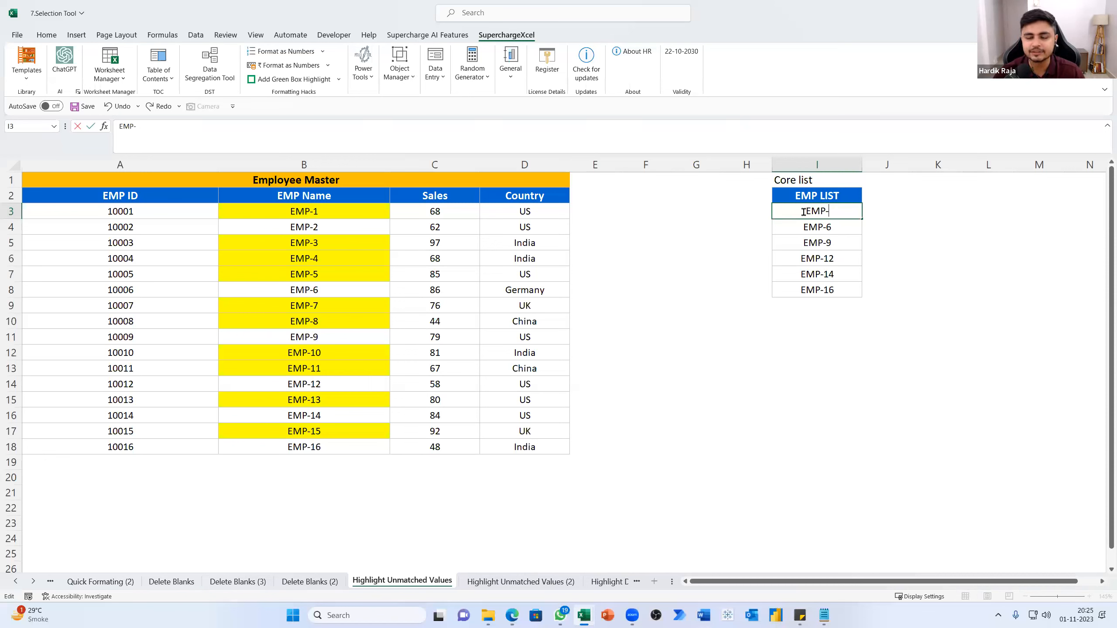
pyautogui.write('1')
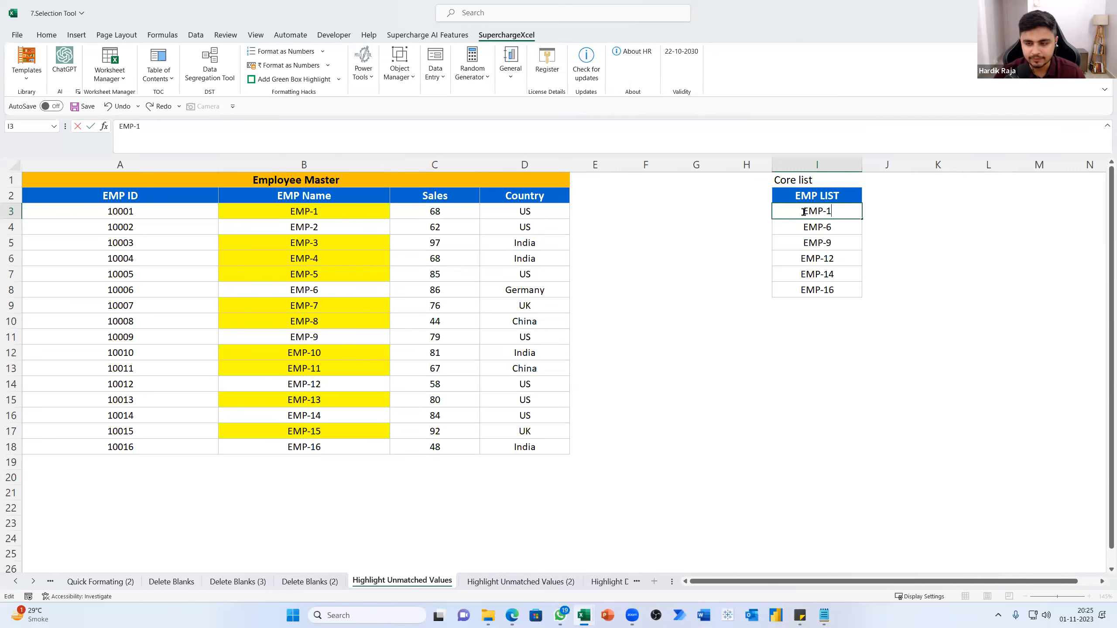
pyautogui.press('Return')
# Check the highlighting of EMP-1 in cell B3 against the EMP LIST entry in I3
pyautogui.click(280, 210)
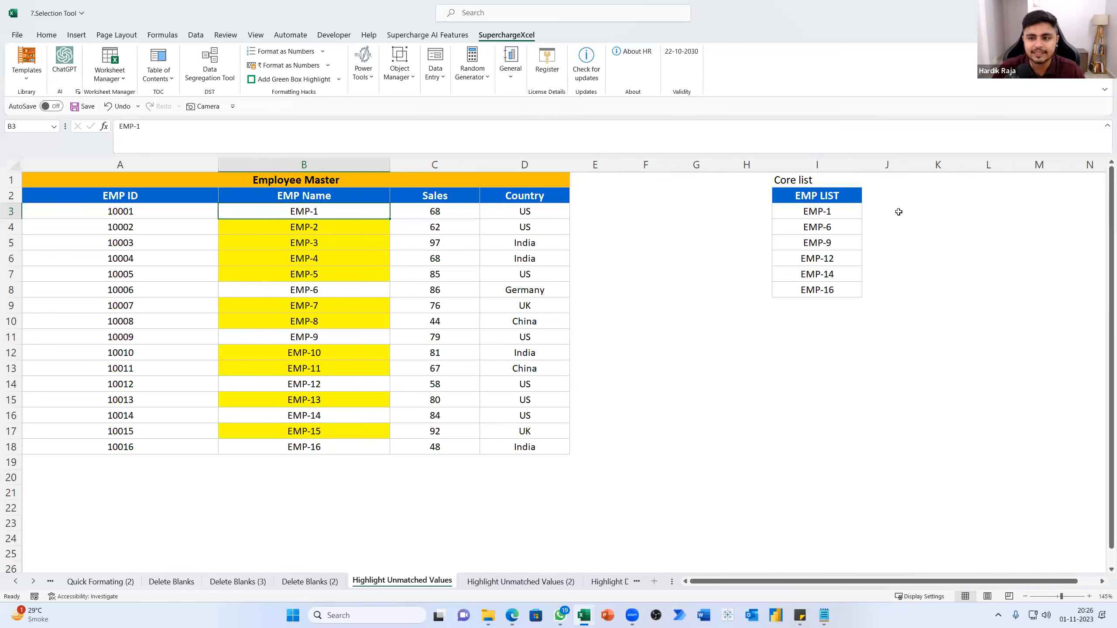
pyautogui.click(817, 215)
pyautogui.click(346, 212)
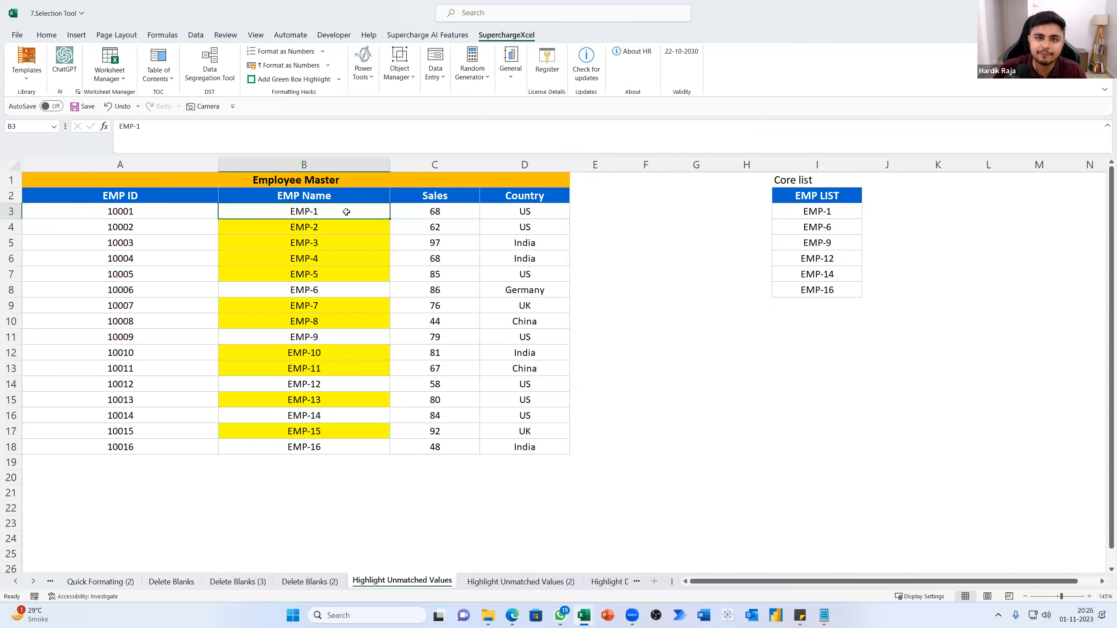
pyautogui.keyDown('ctrl'); pyautogui.click(841, 212); pyautogui.keyUp('ctrl')
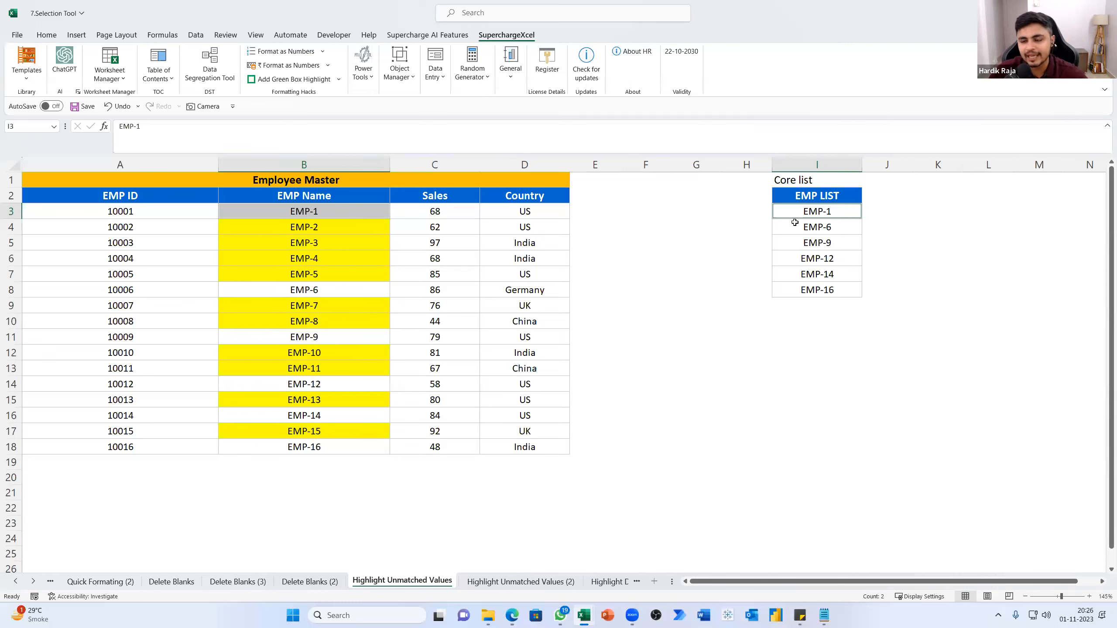
# Open the Highlight Unmatched Values (2) sheet and look over its EMP Name column and EMP LIST
pyautogui.click(658, 296)
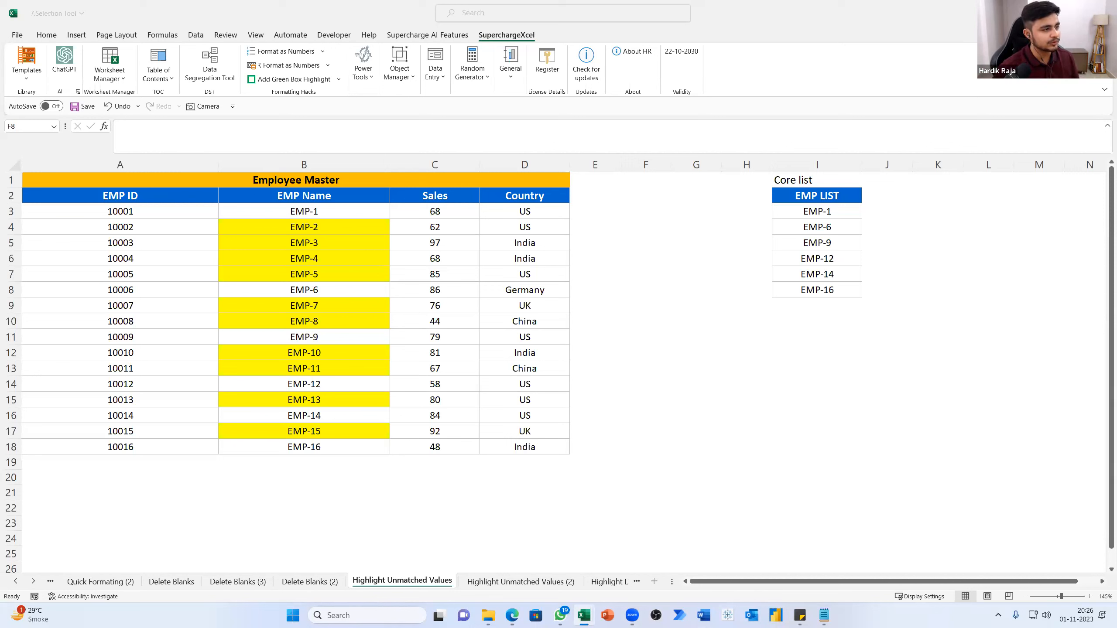
pyautogui.click(480, 581)
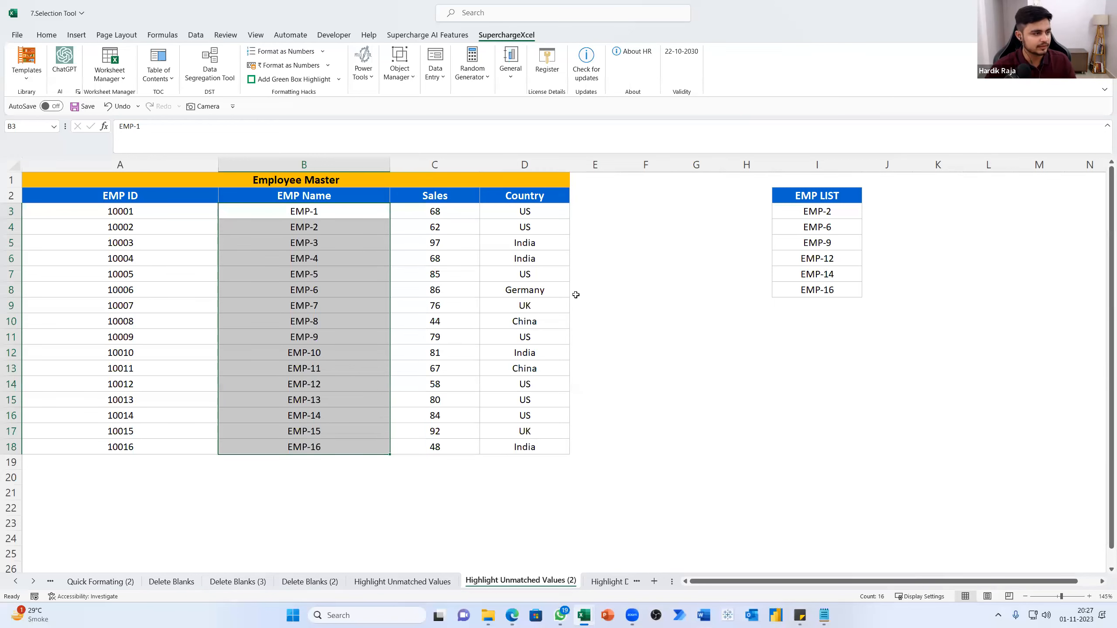
pyautogui.scroll(-2, 575, 295)
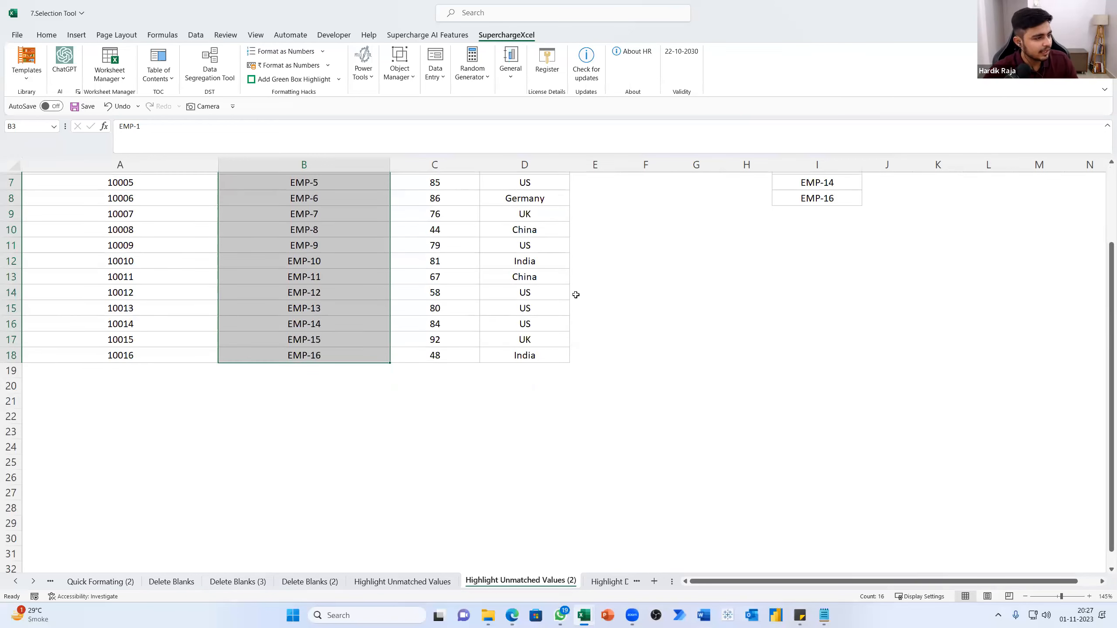
pyautogui.scroll(2, 575, 295)
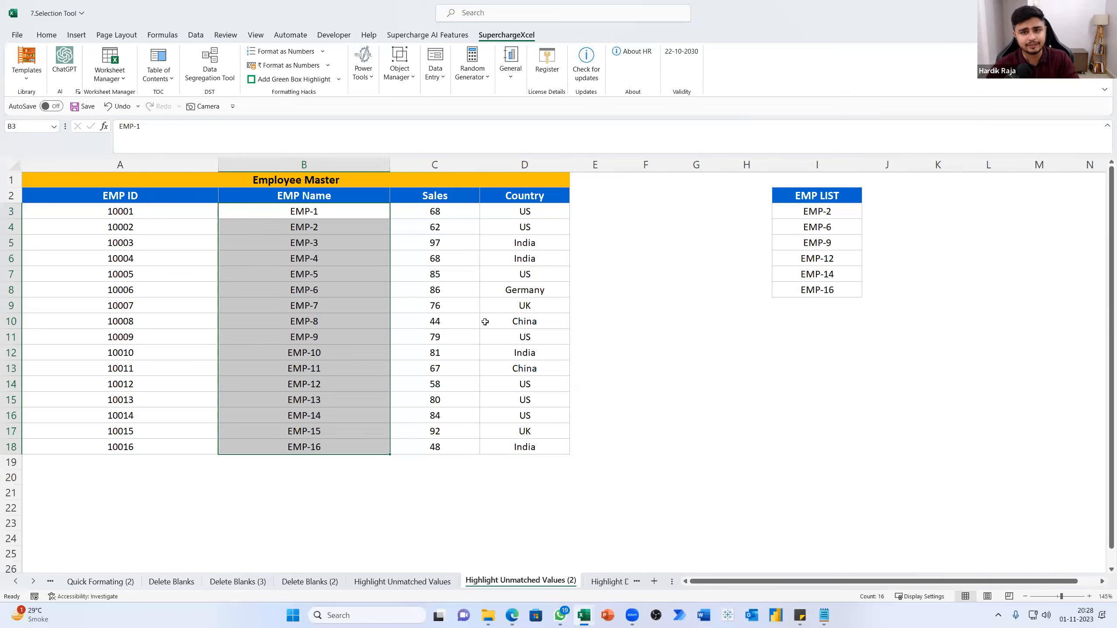
# On the Highlight Duplicate sheet, highlight the duplicate values in the Country range D3:D18, making a copy of the sheet first
pyautogui.click(606, 583)
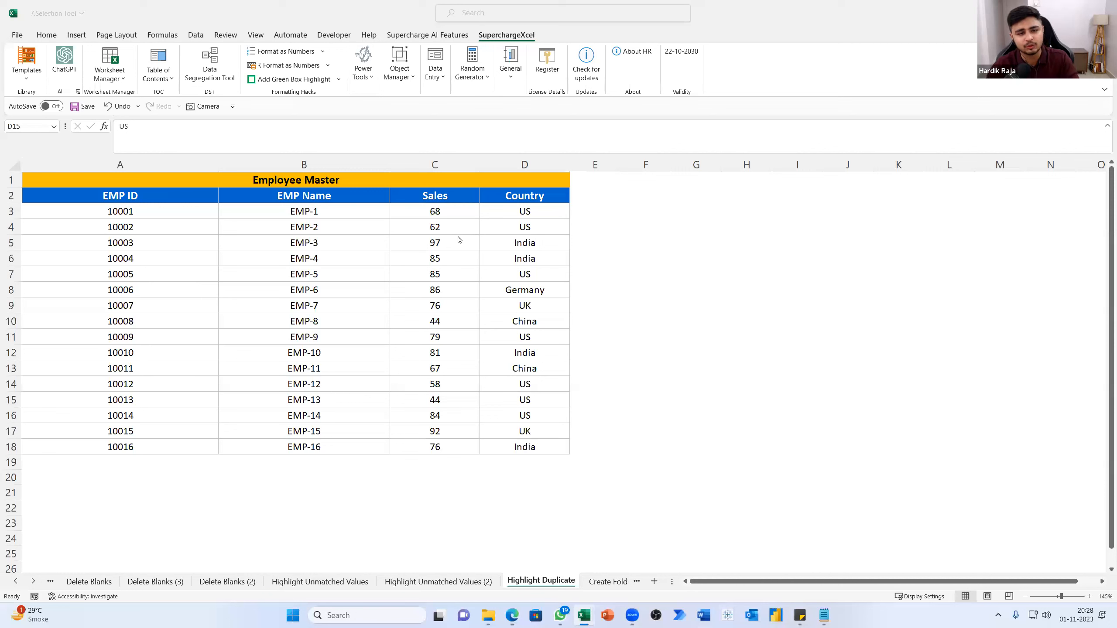
pyautogui.click(433, 216)
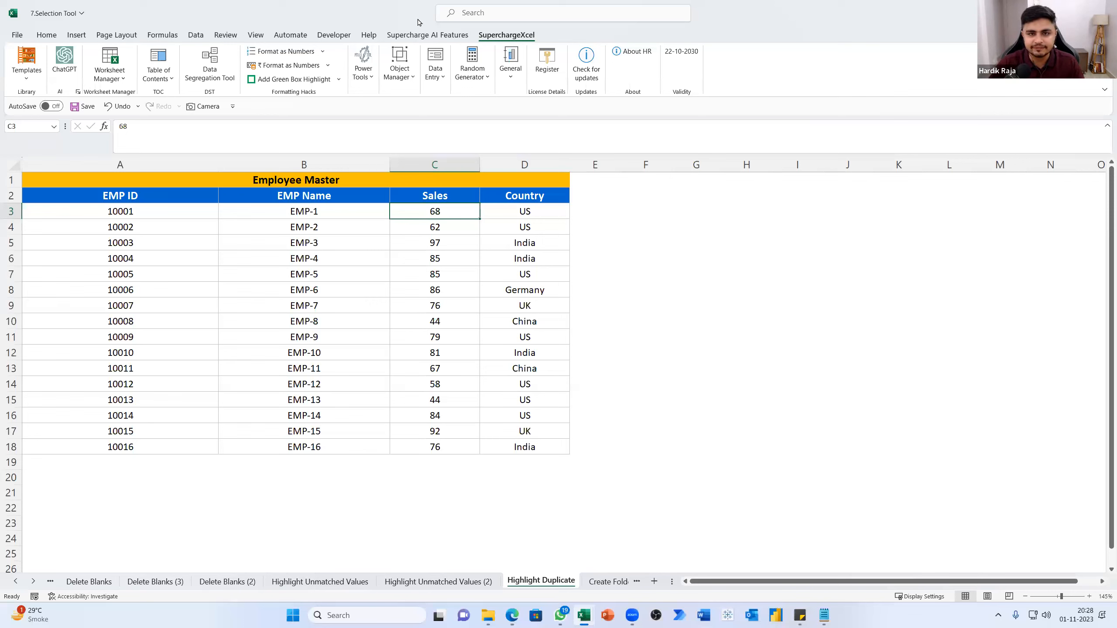
pyautogui.click(363, 70)
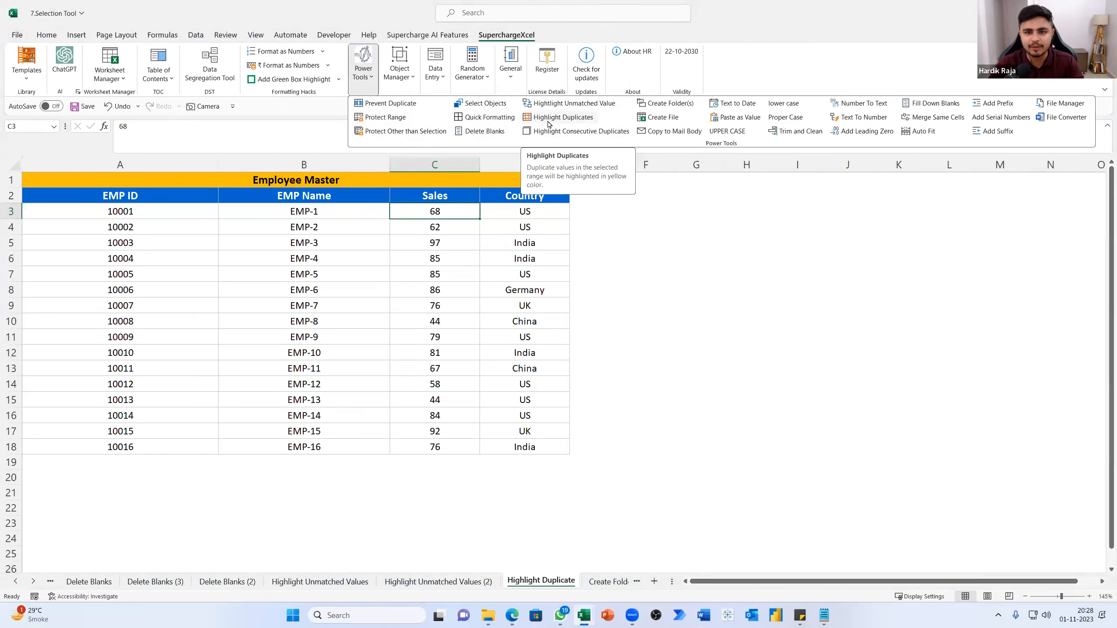
pyautogui.click(688, 279)
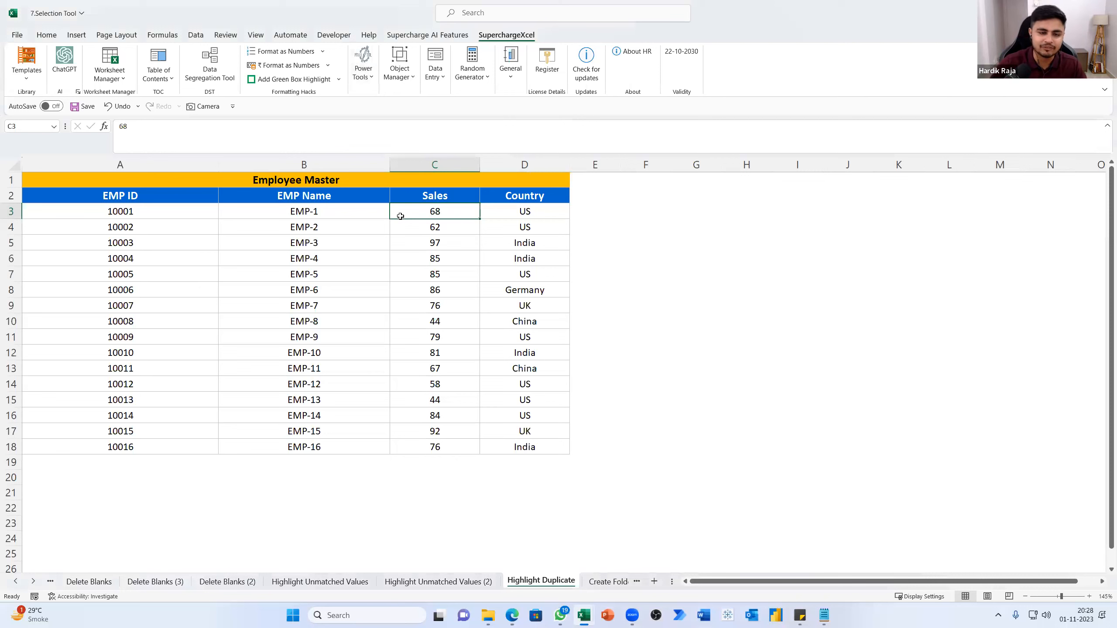
pyautogui.moveTo(542, 211); pyautogui.dragTo(535, 449)
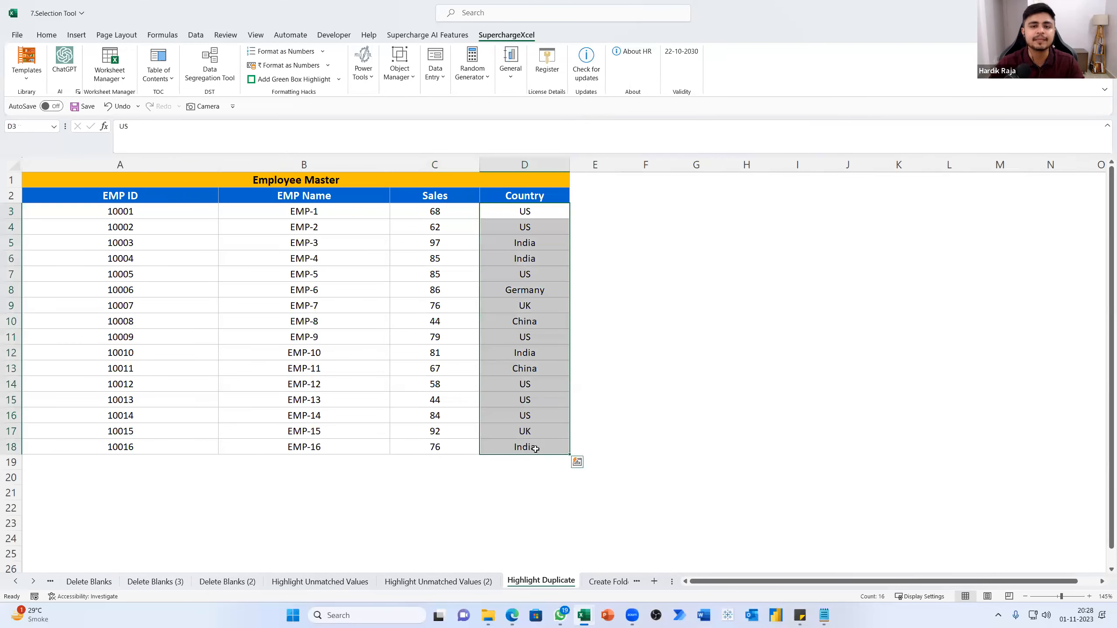
pyautogui.click(368, 83)
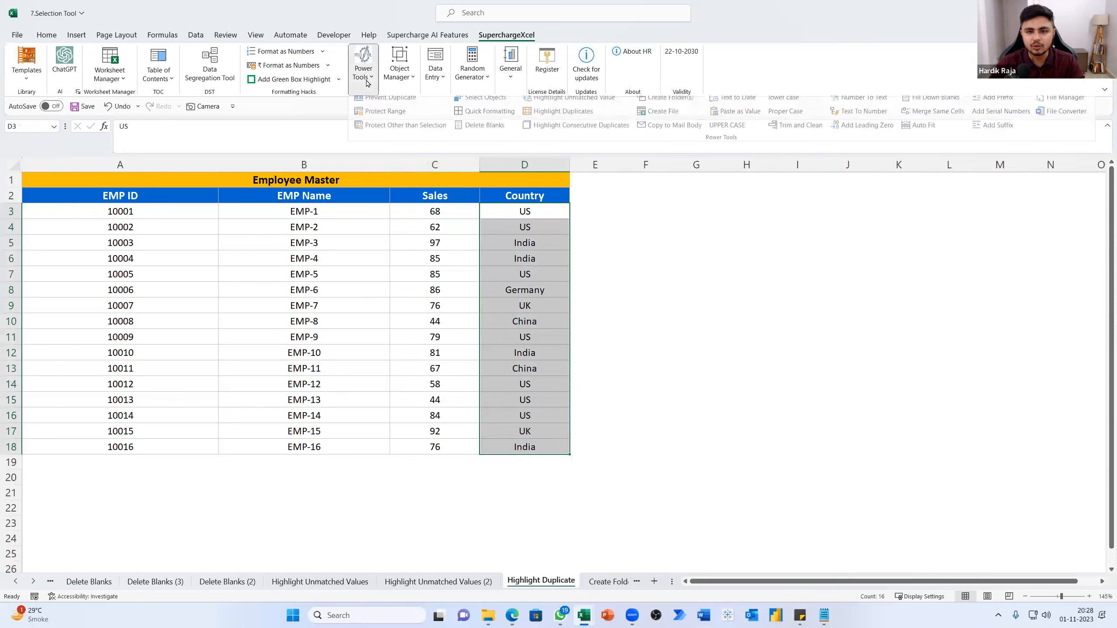
pyautogui.click(561, 112)
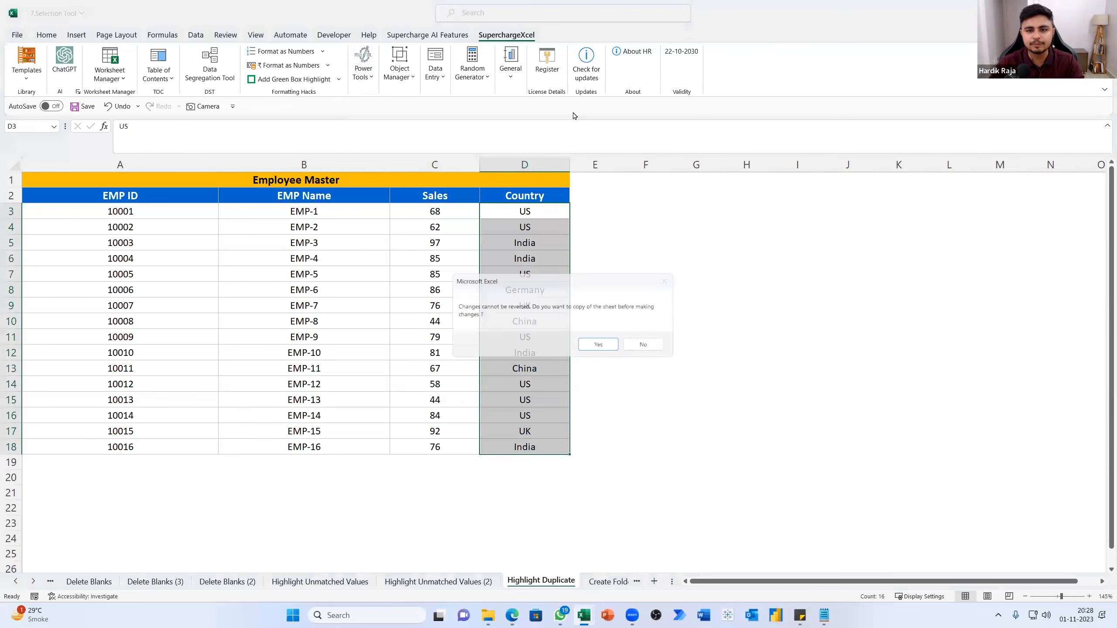
pyautogui.click(599, 347)
pyautogui.click(580, 348)
pyautogui.click(526, 294)
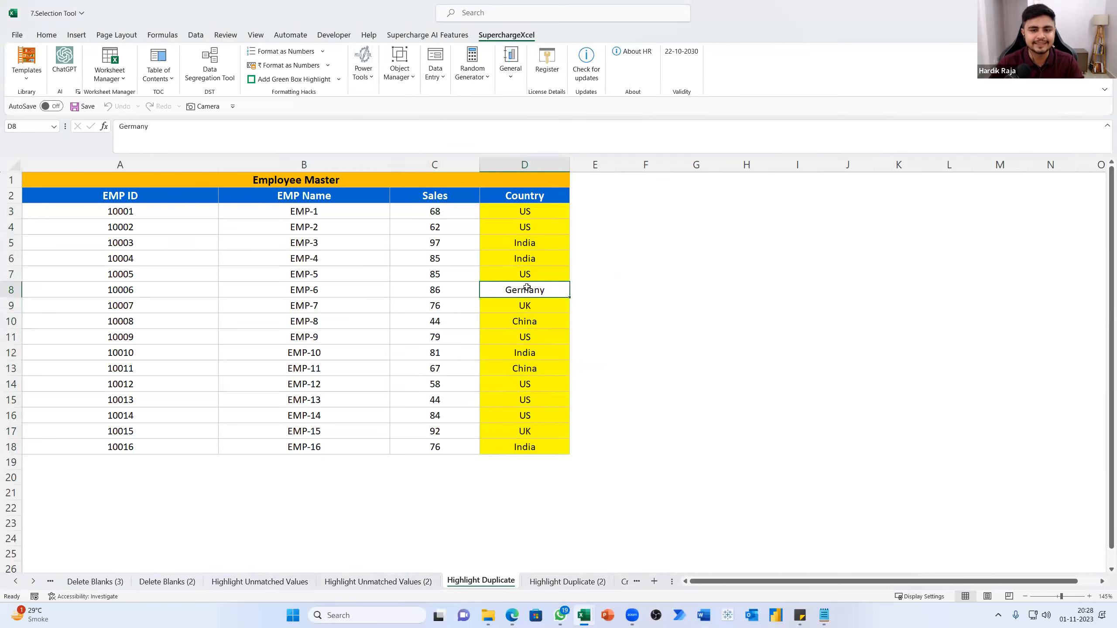
pyautogui.click(523, 337)
# Replace the country in cell D13 with a person's first name and check the highlighting of China in D10
pyautogui.click(529, 368)
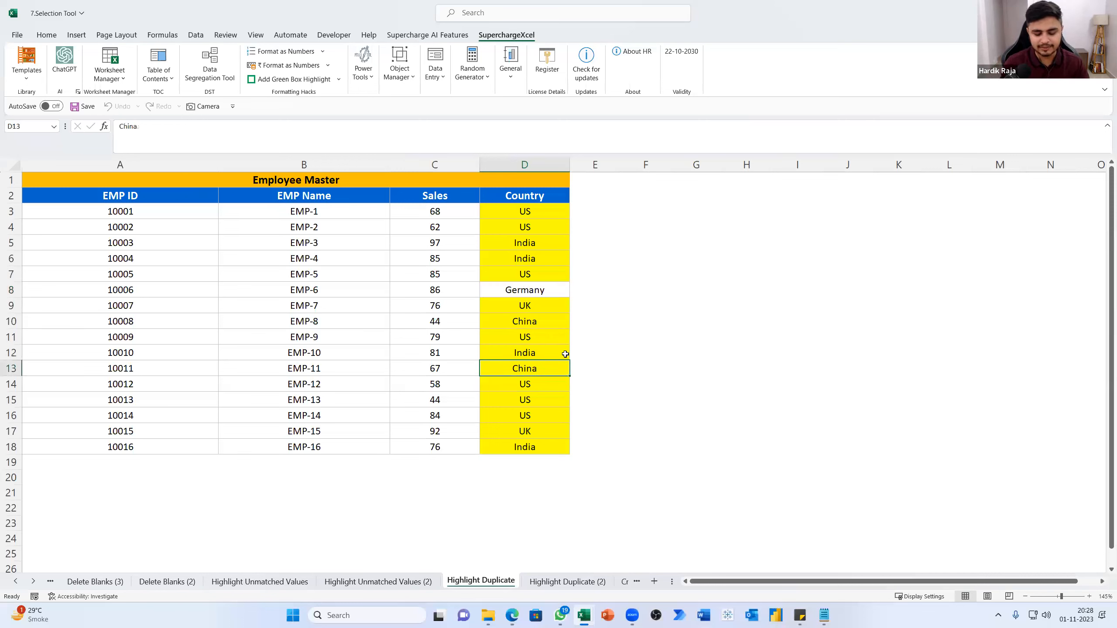
pyautogui.write('Haridk')
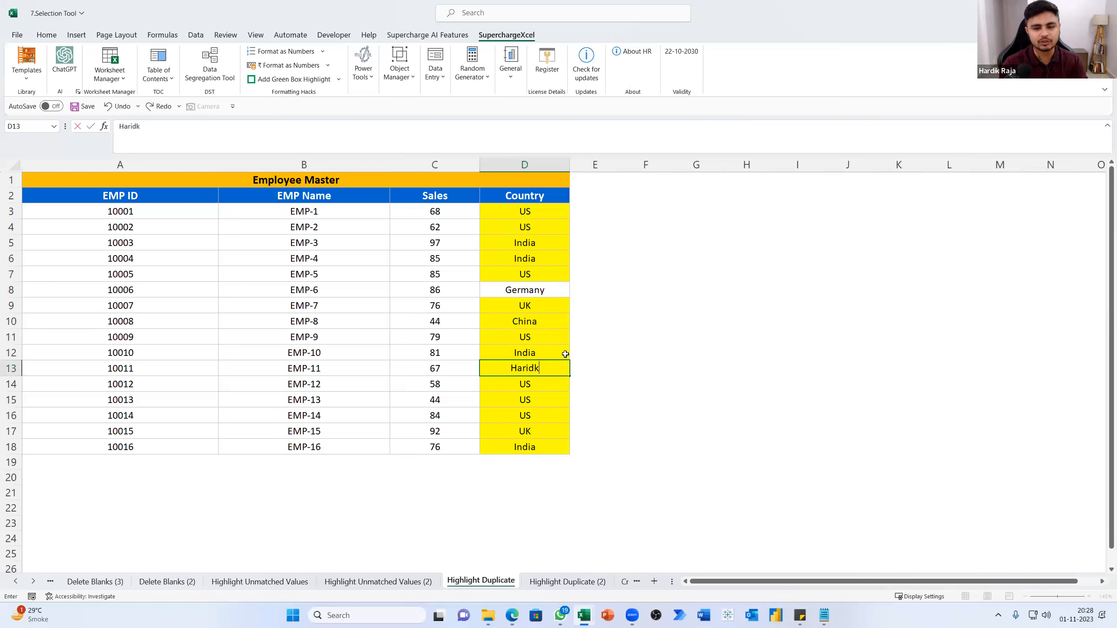
pyautogui.press('BackSpace')
pyautogui.press('BackSpace')
pyautogui.press('BackSpace')
pyautogui.write('dik')
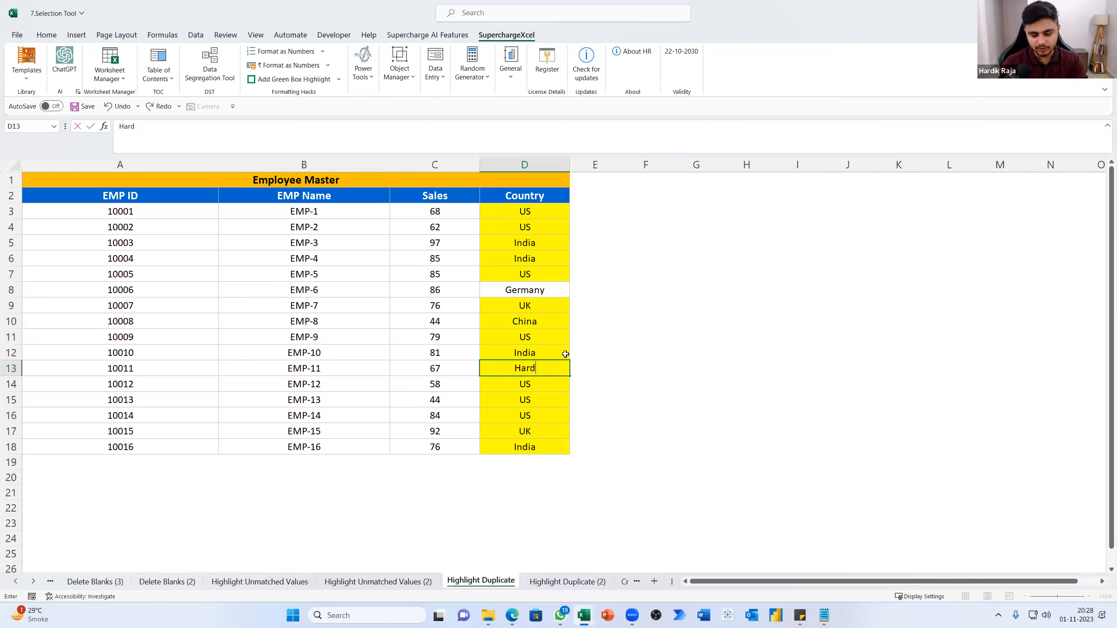
pyautogui.press('Return')
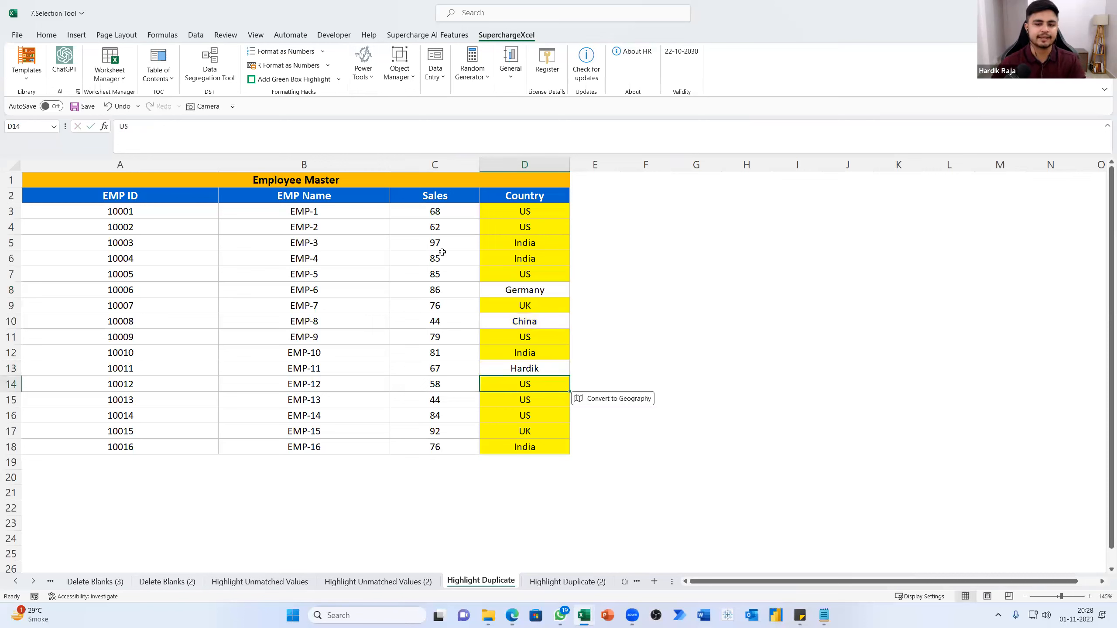
pyautogui.click(526, 320)
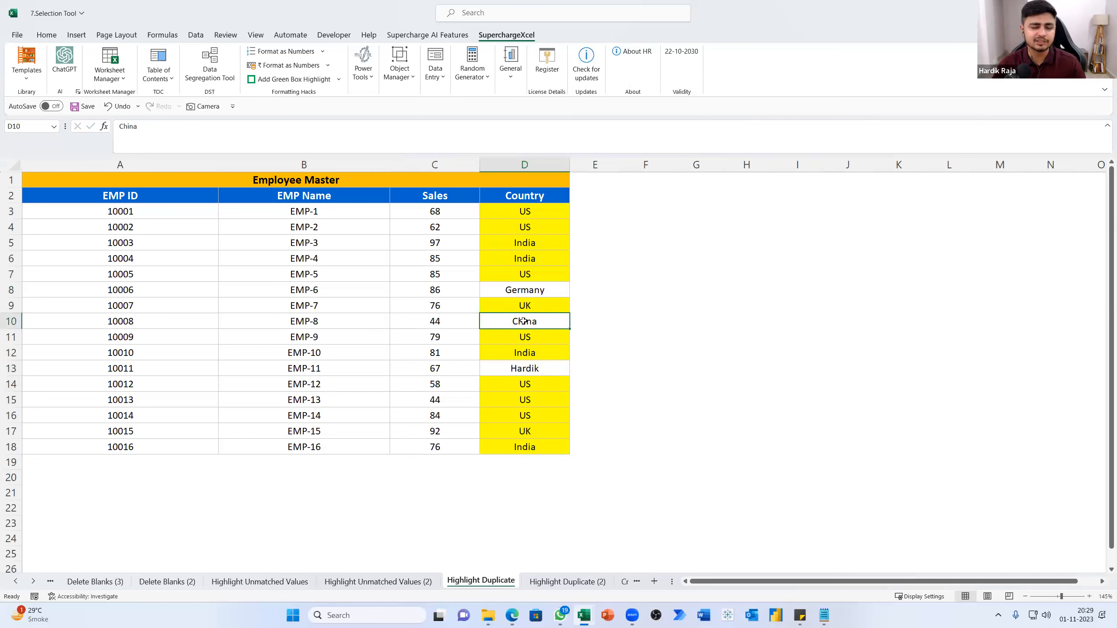
pyautogui.click(532, 375)
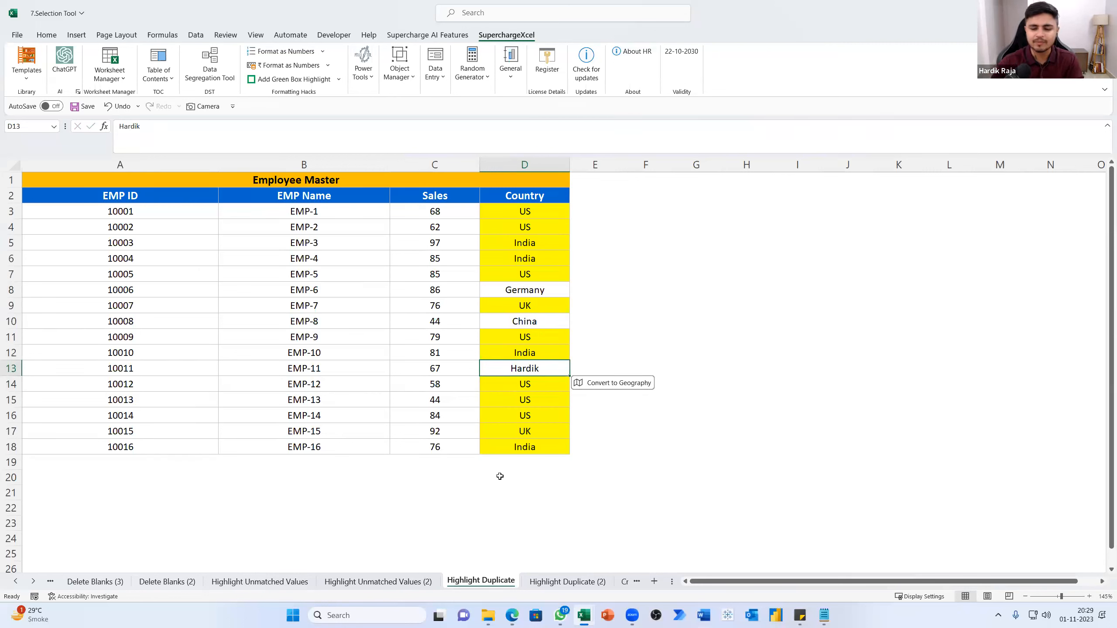
# View the Highlight Duplicates description for the EMP Name entries and look over the EMP IDs in A3:A16
pyautogui.moveTo(347, 209); pyautogui.dragTo(349, 447)
pyautogui.click(372, 74)
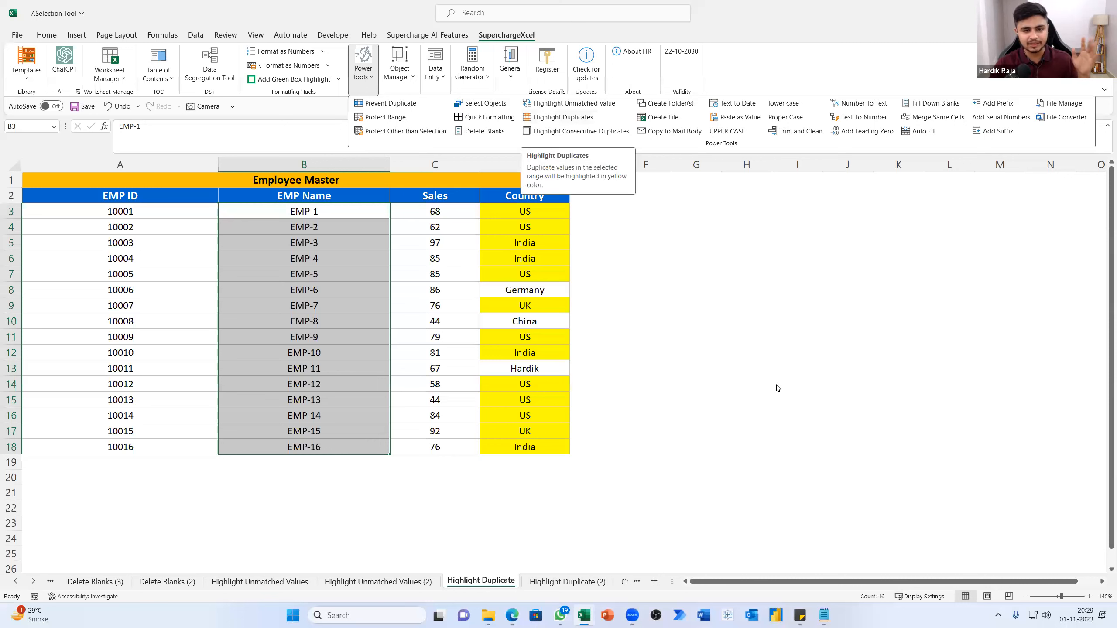
pyautogui.press('Escape')
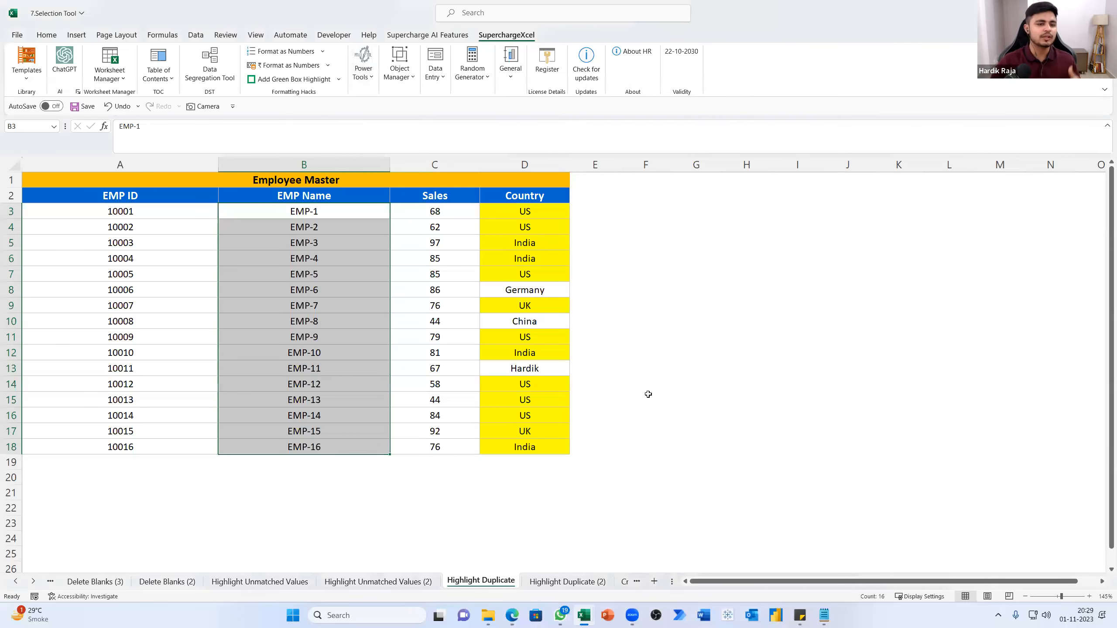
pyautogui.click(115, 276)
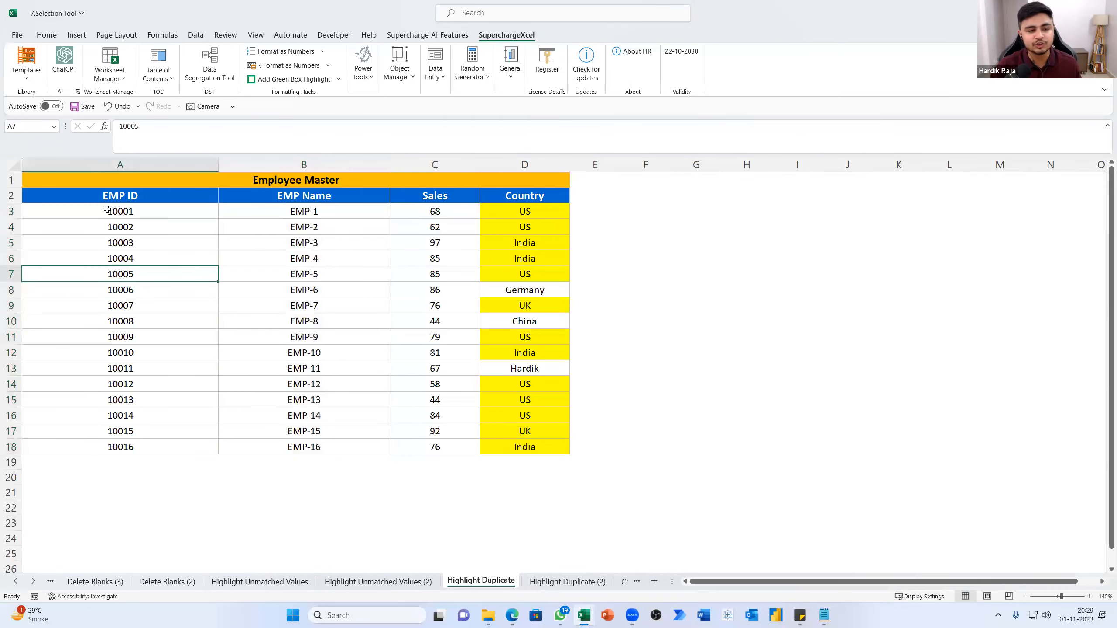
pyautogui.moveTo(107, 210); pyautogui.dragTo(129, 411)
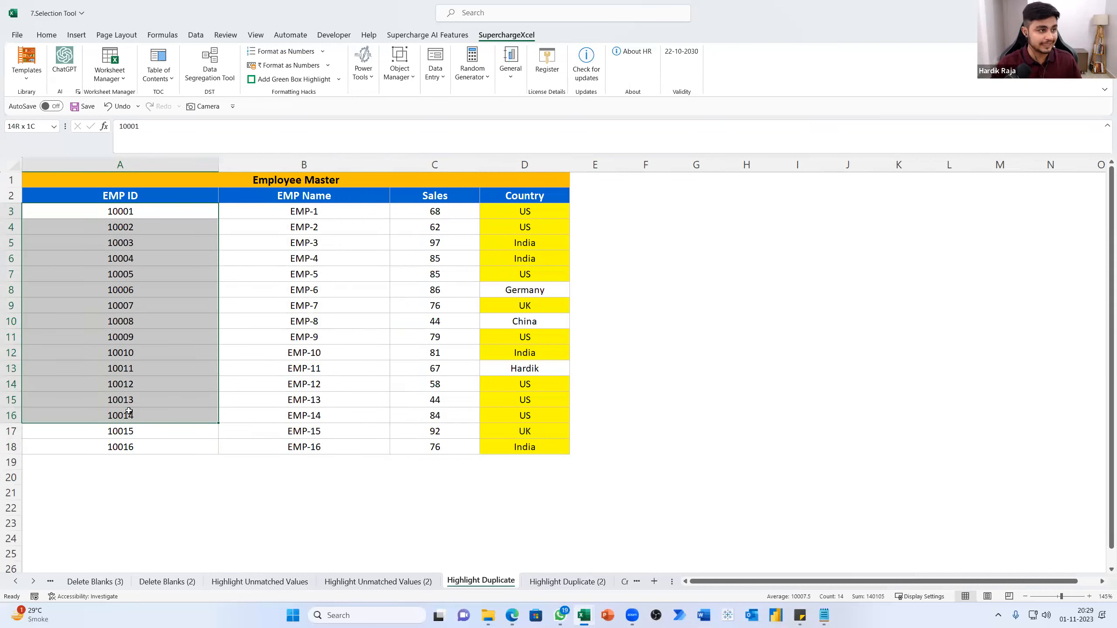
pyautogui.moveTo(129, 411); pyautogui.dragTo(129, 411)
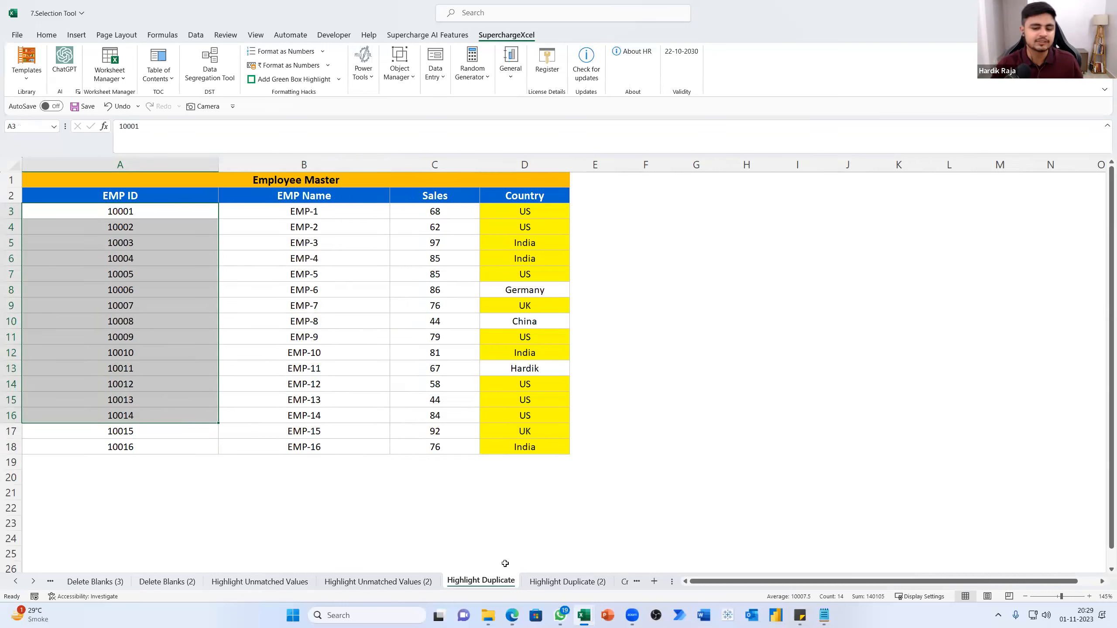
# Open the Create Folders & File sheet and review the Power Tools commands and the Week entries Wk-1 to Wk-26
pyautogui.click(622, 584)
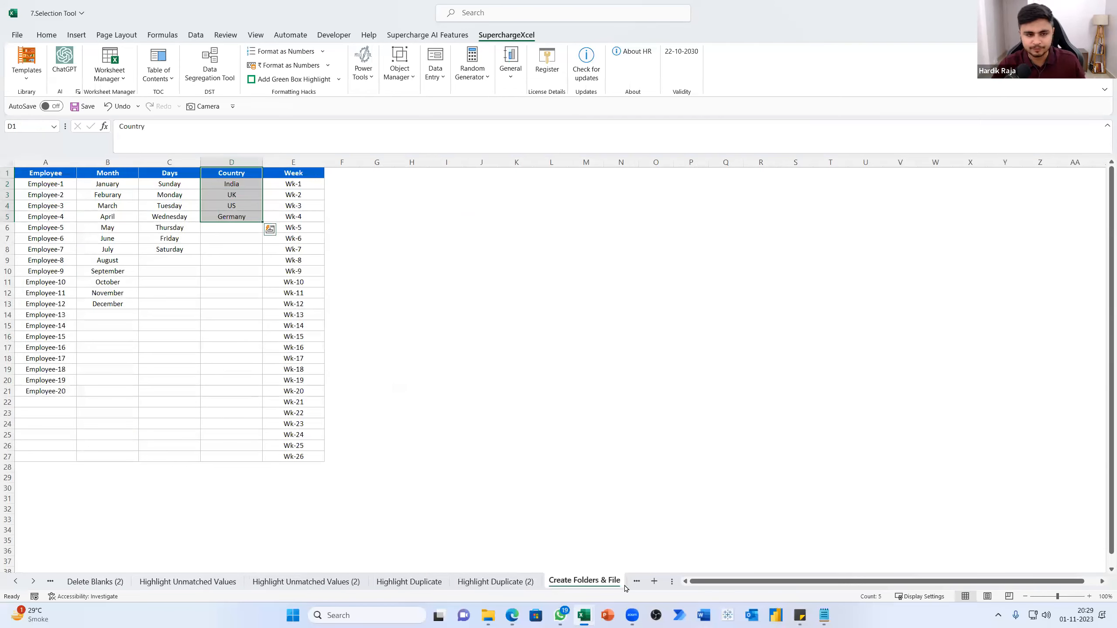
pyautogui.click(511, 467)
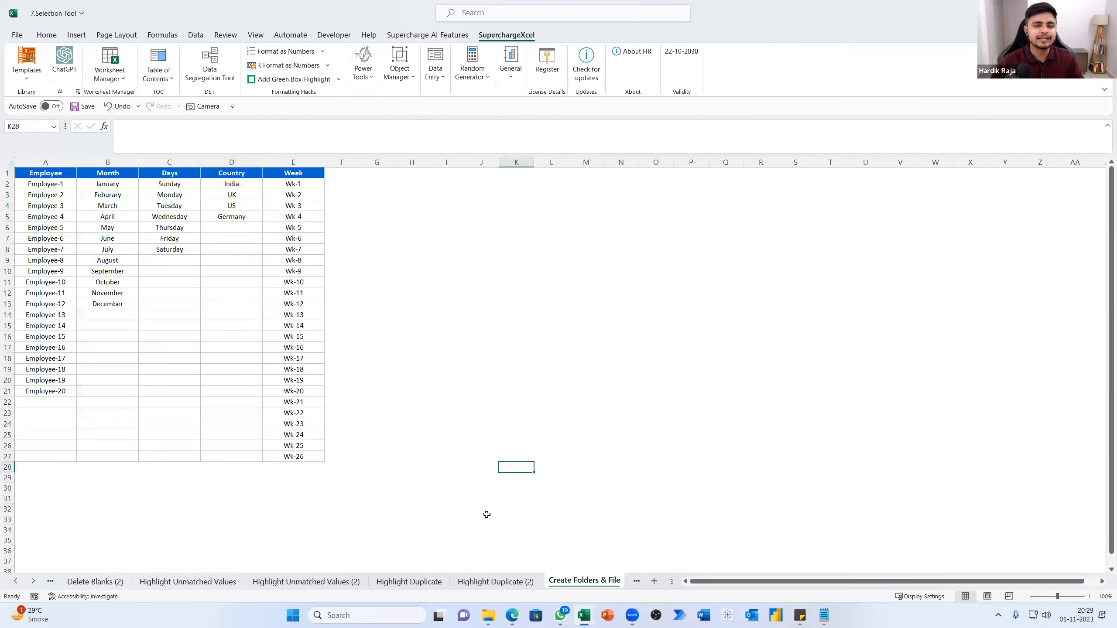
pyautogui.click(362, 88)
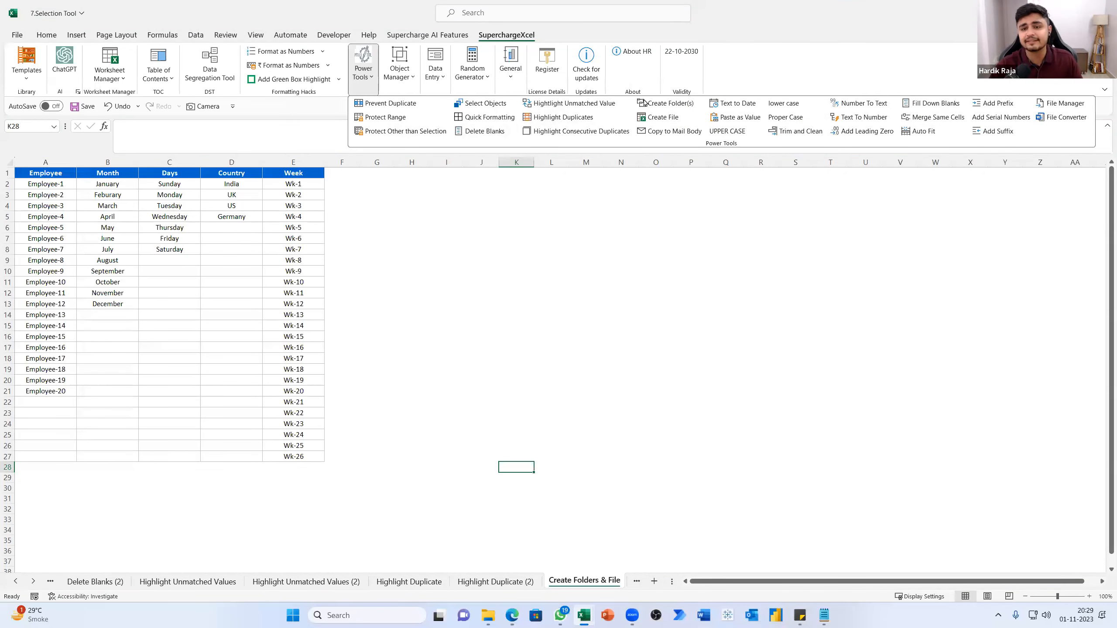
pyautogui.click(441, 317)
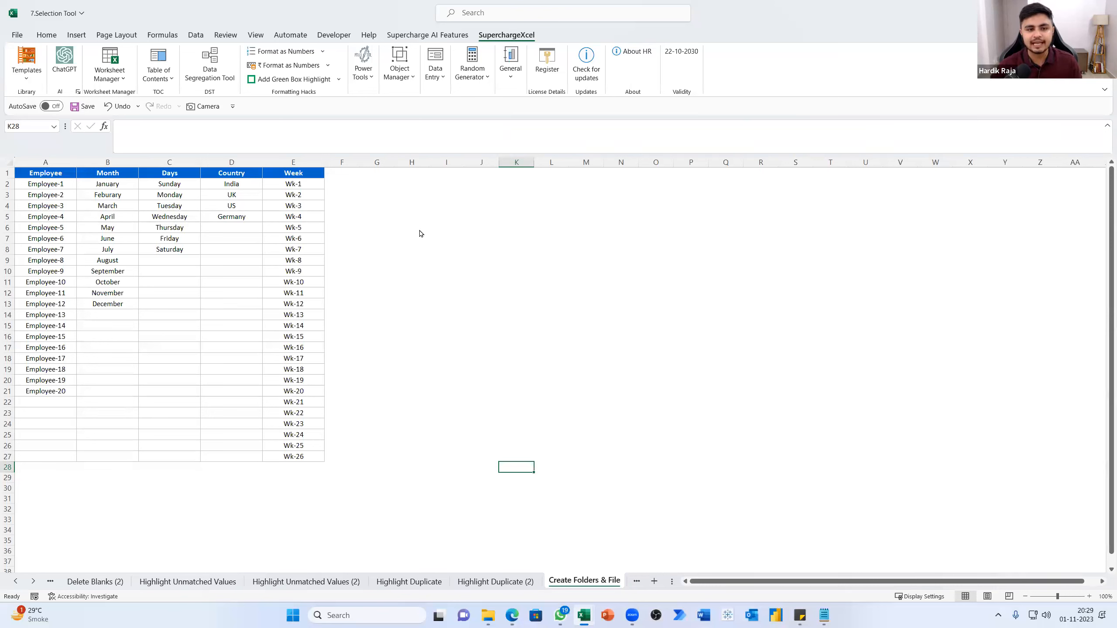
pyautogui.moveTo(289, 187); pyautogui.dragTo(282, 468)
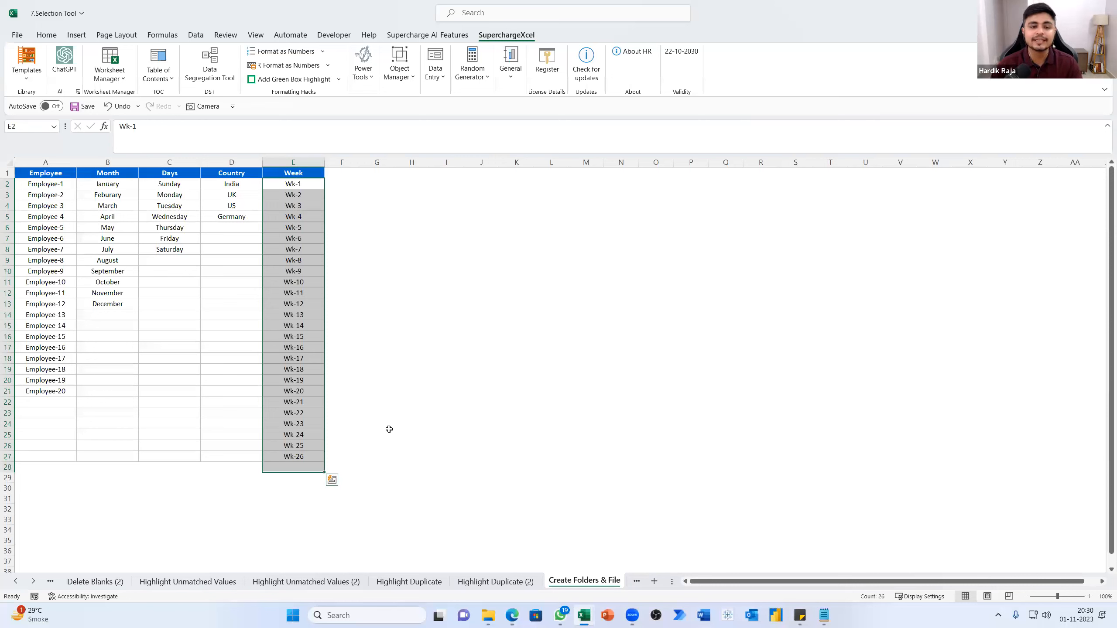
pyautogui.click(411, 423)
pyautogui.moveTo(295, 185); pyautogui.dragTo(314, 456)
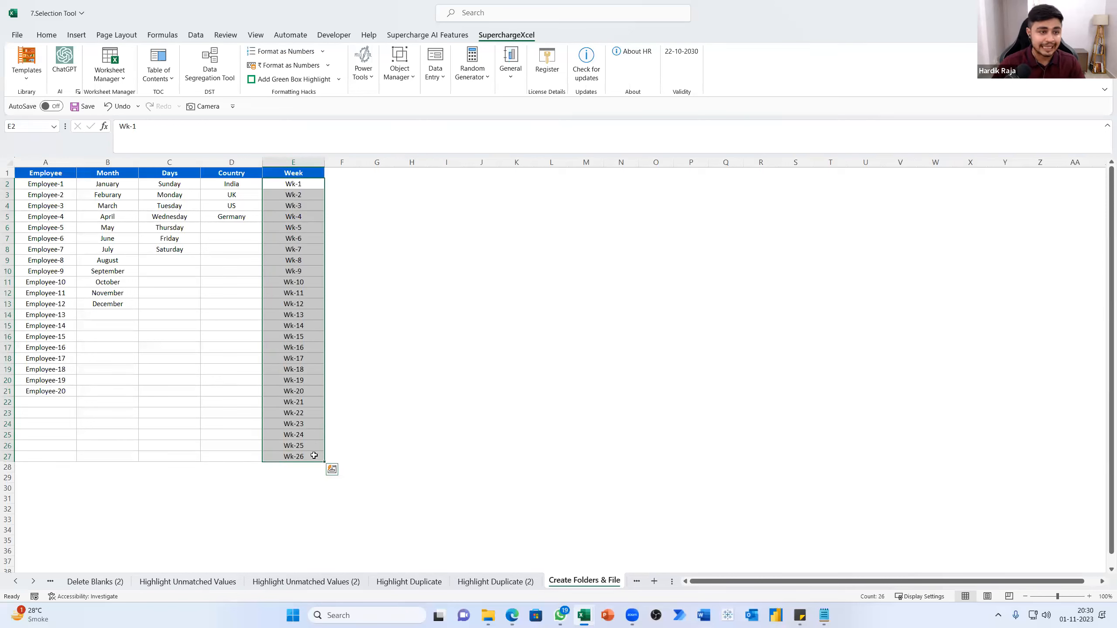
# Enter the sample text "Hard" in cell J10 and scattered "s" and "ss" entries in the cells below, down to J17
pyautogui.click(467, 272)
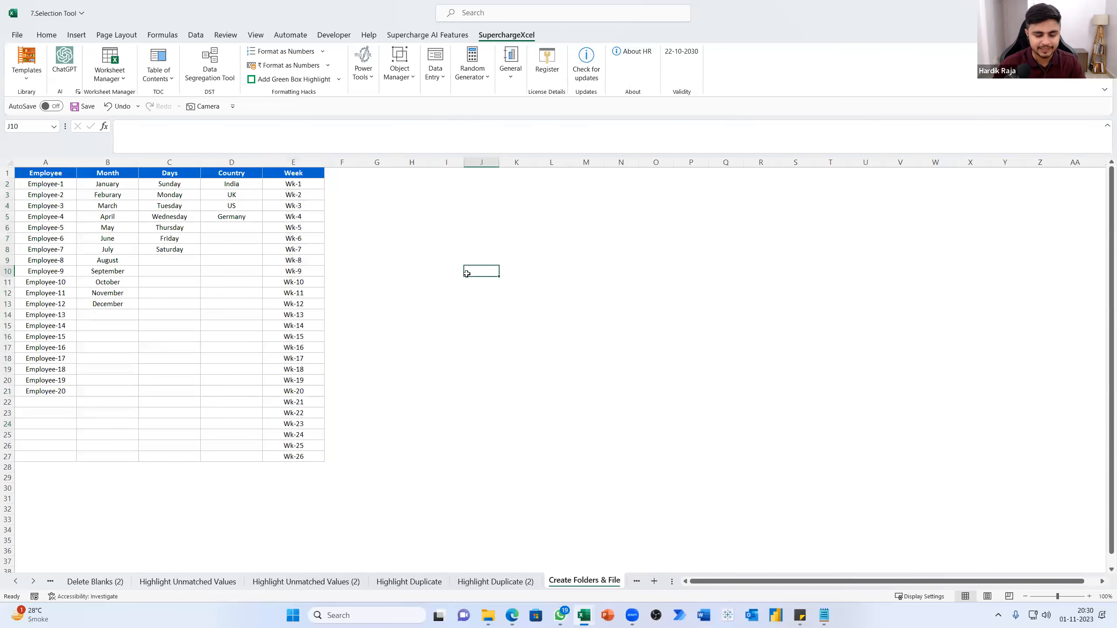
pyautogui.write('Hard')
pyautogui.press('Return')
pyautogui.press('Return')
pyautogui.write('s')
pyautogui.press('Return')
pyautogui.press('Return')
pyautogui.write('s')
pyautogui.press('Return')
pyautogui.write('ss')
pyautogui.press('Return')
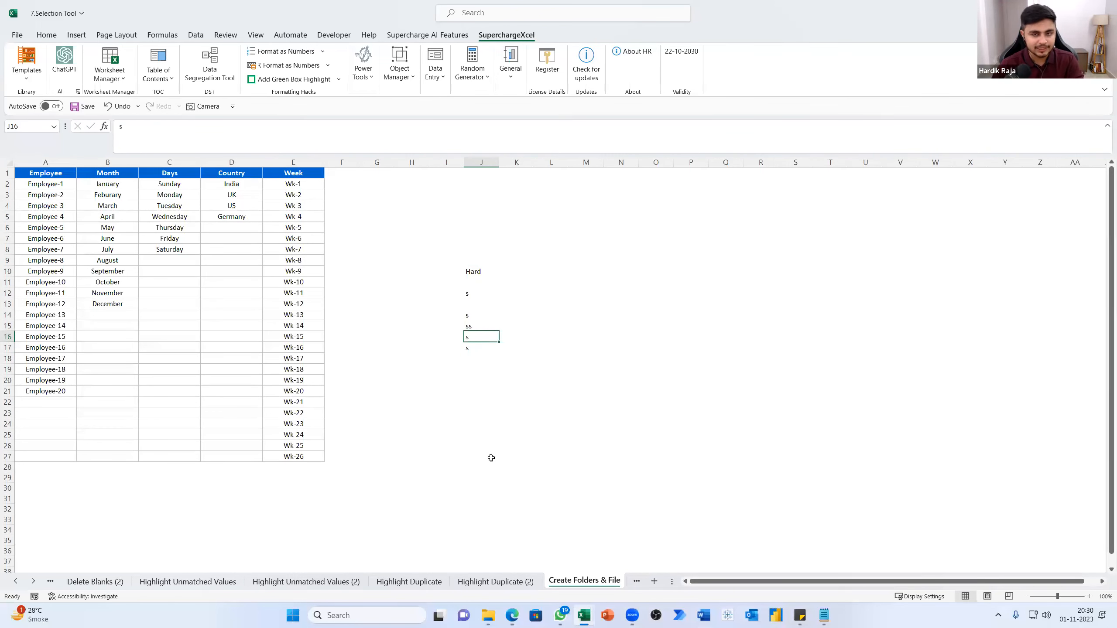
# Run Create Folder(s) on the Week entries in E2:E27 and browse to the Documents folder as the destination
pyautogui.click(284, 187)
pyautogui.moveTo(284, 223); pyautogui.dragTo(292, 458)
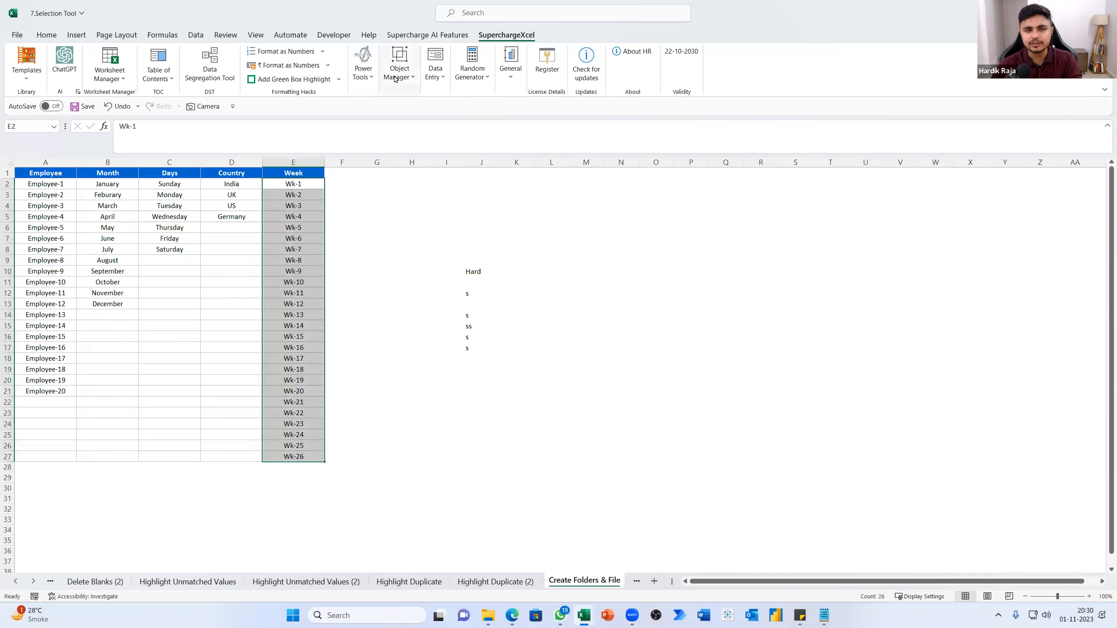
pyautogui.click(372, 77)
pyautogui.click(663, 104)
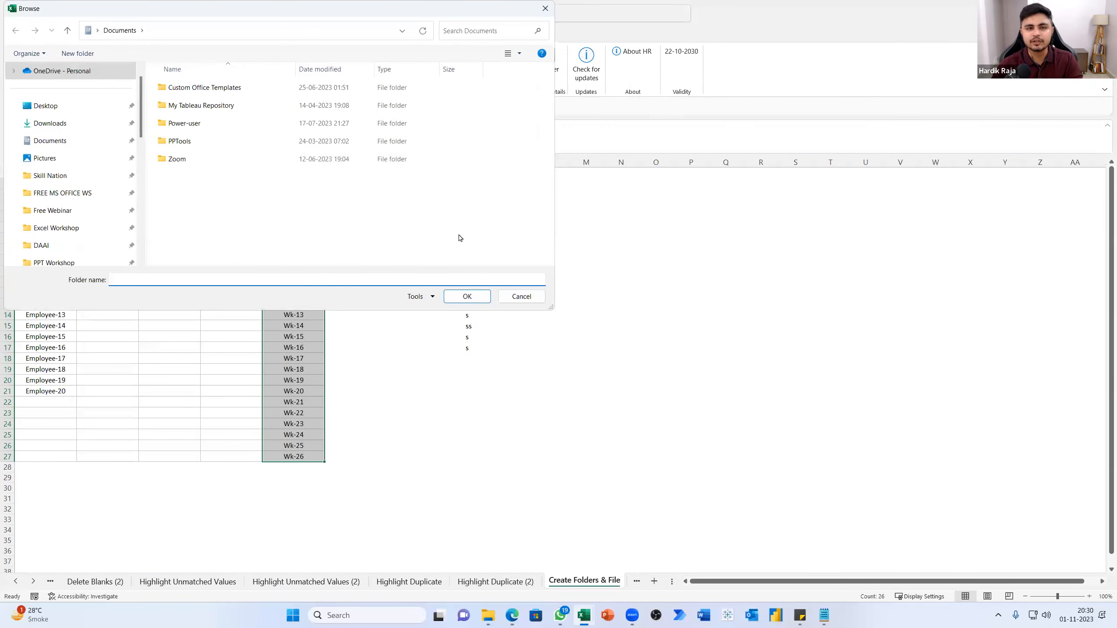
pyautogui.click(65, 125)
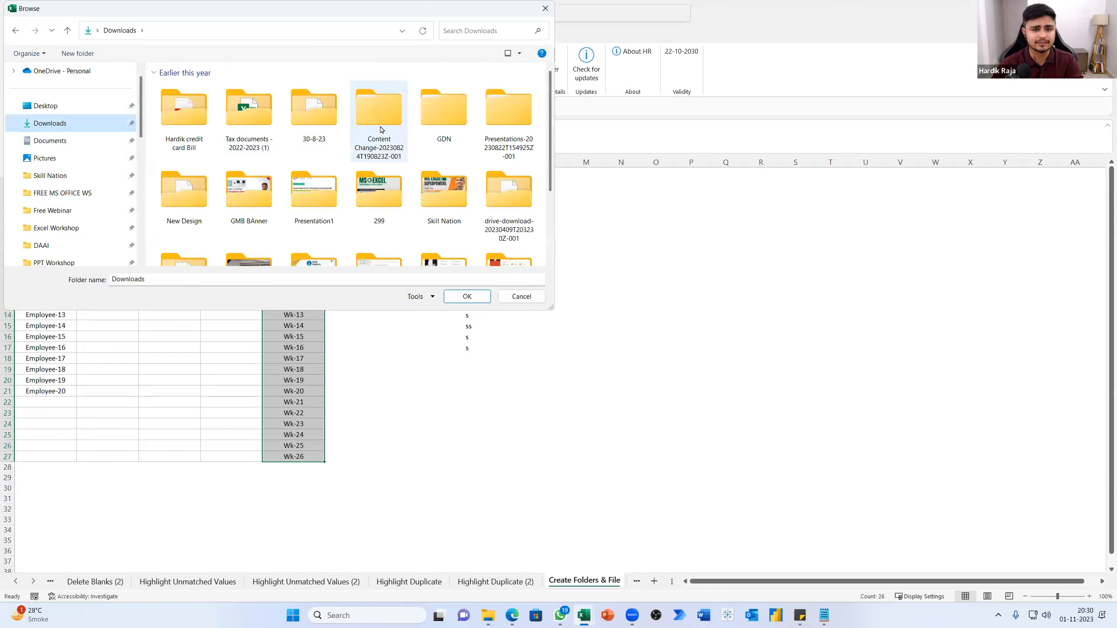
pyautogui.click(60, 140)
pyautogui.click(214, 212)
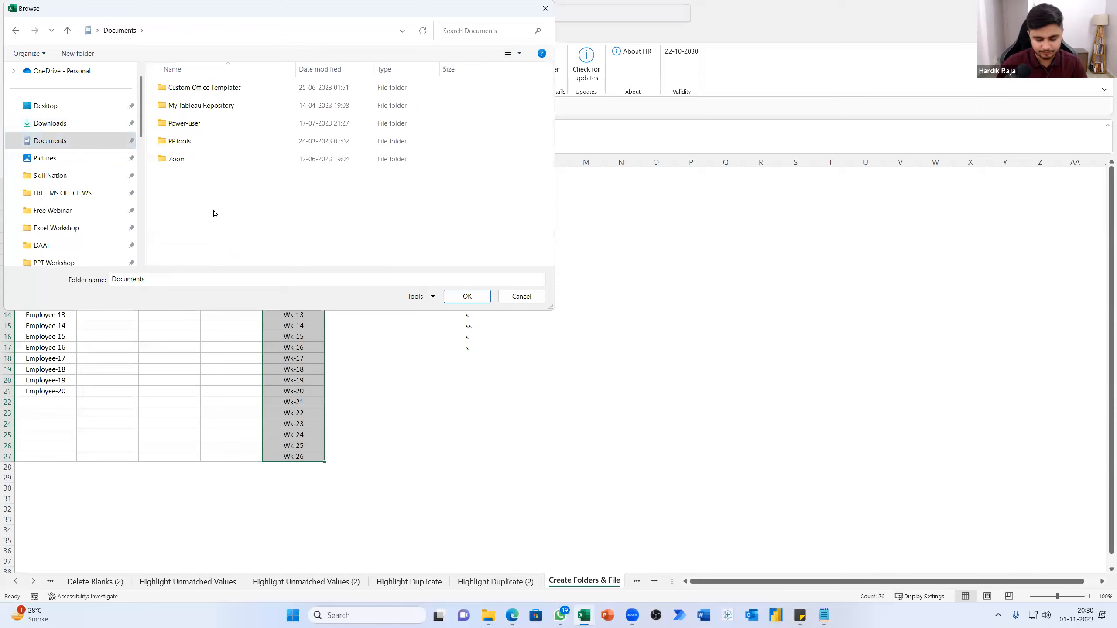
# Create a new folder named "batch practise" inside Documents
pyautogui.hotkey('ctrl', 'shift', 'n')
pyautogui.write('ba')
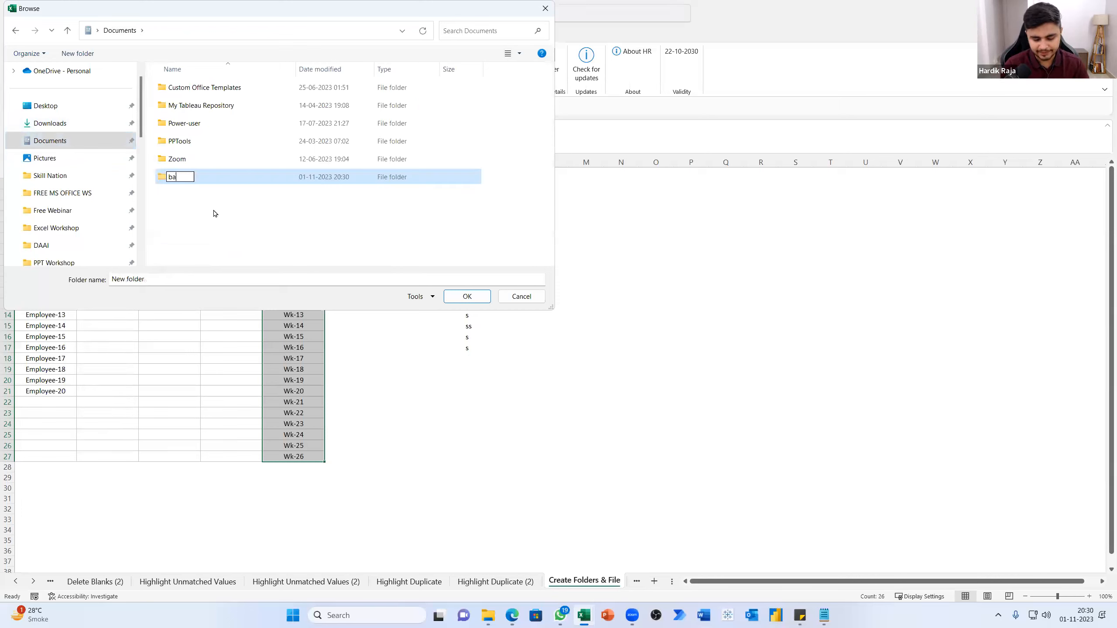
pyautogui.write('tch pra')
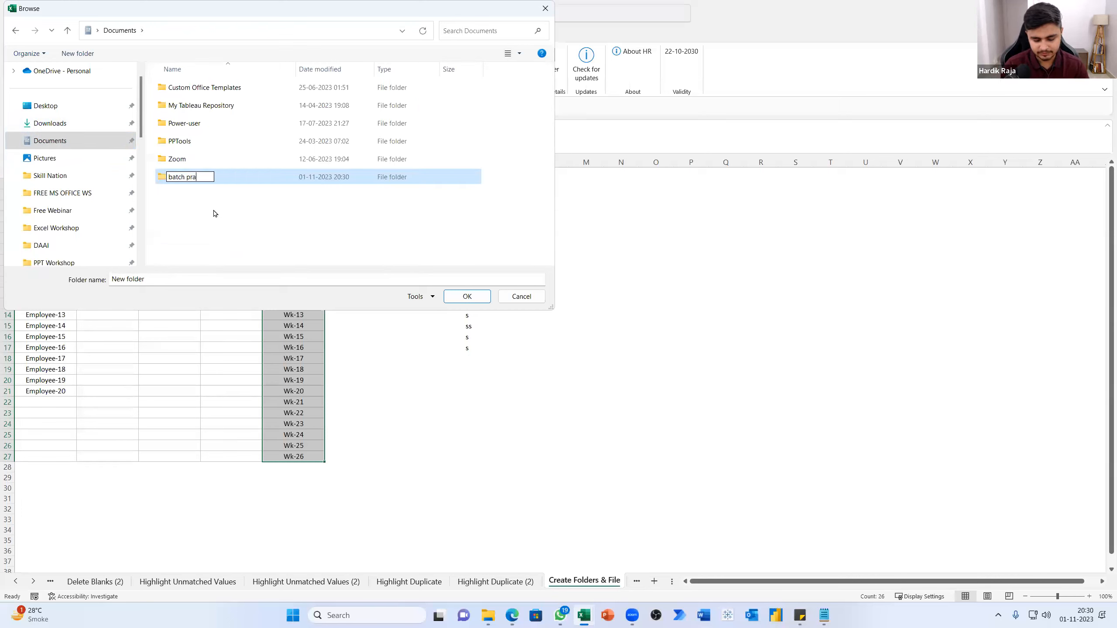
pyautogui.write('ctiser')
pyautogui.press('BackSpace')
pyautogui.press('Return')
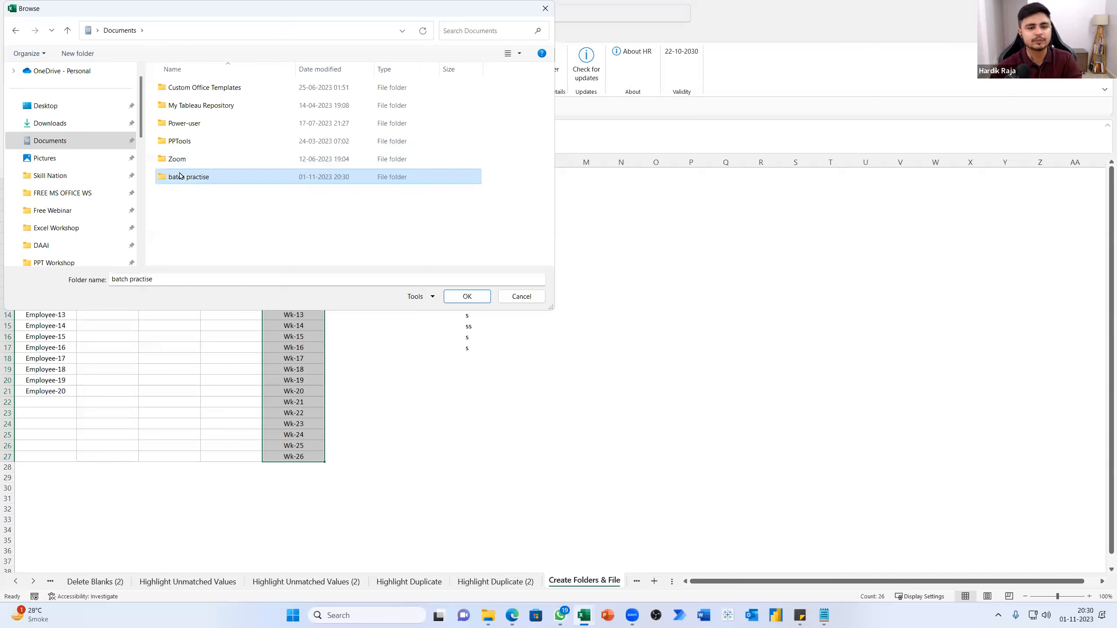
# Generate the Week folders in batch practise, check them in File Explorer and return to the Excel sheet
pyautogui.click(480, 297)
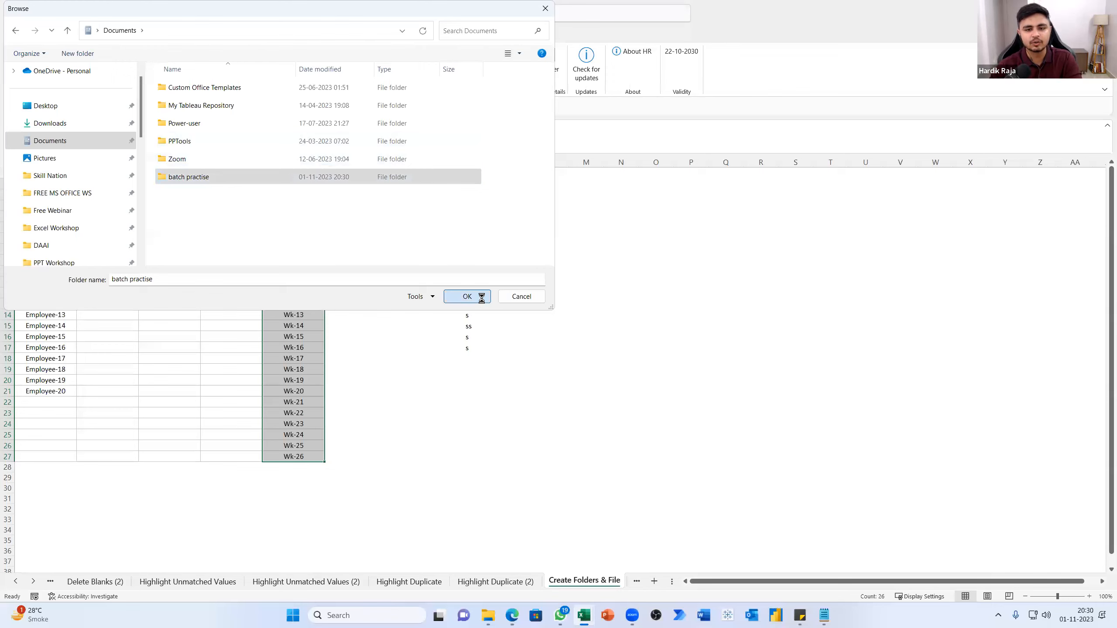
pyautogui.click(578, 346)
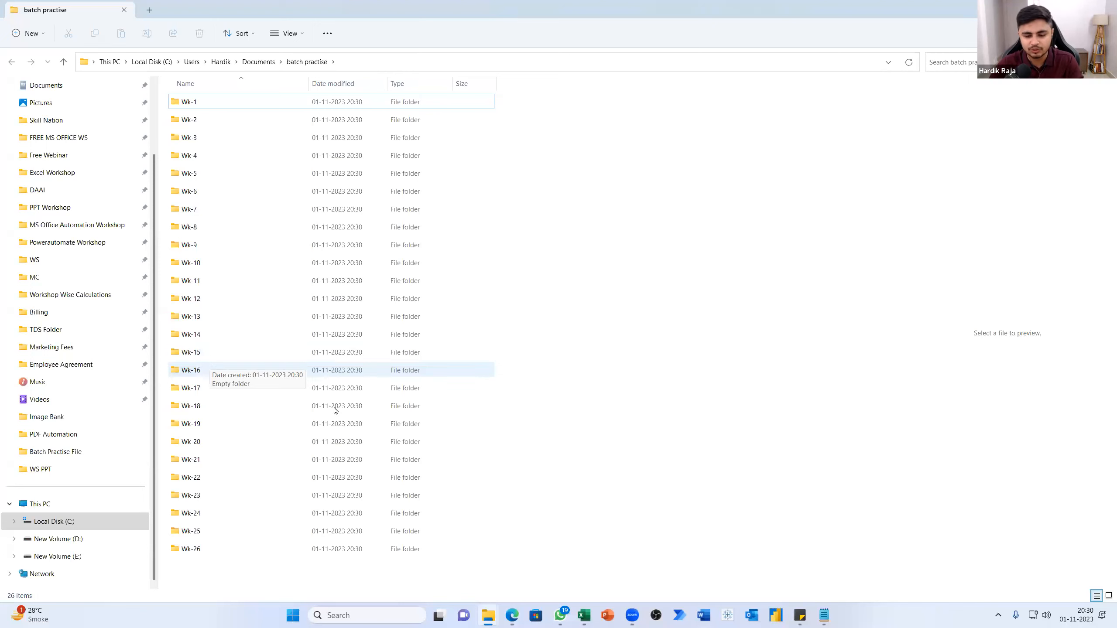
pyautogui.moveTo(495, 618)
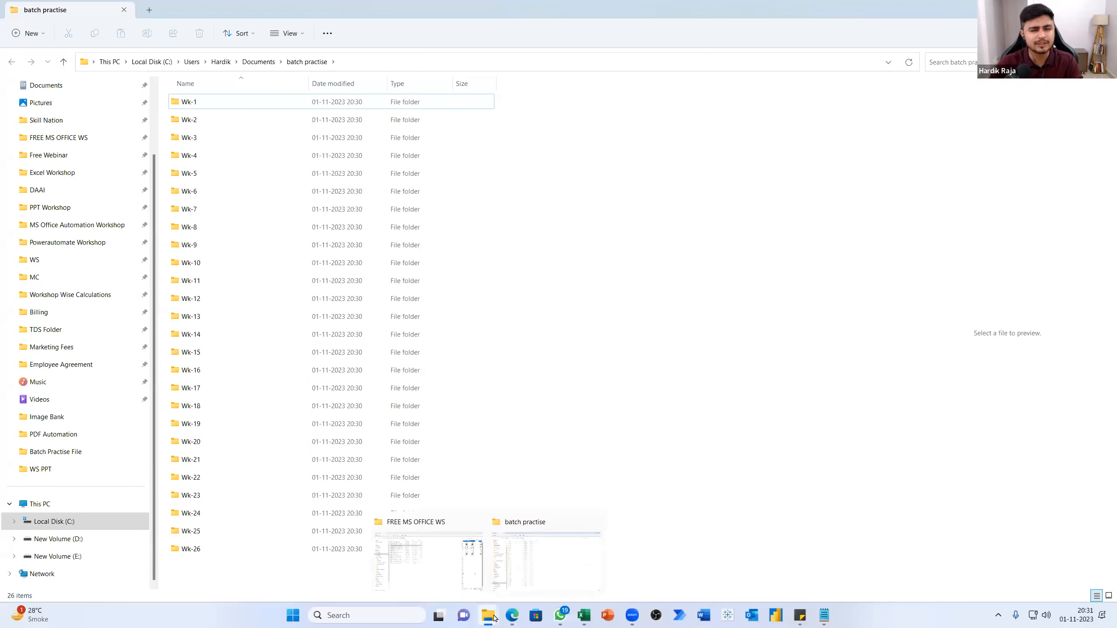
pyautogui.moveTo(581, 617)
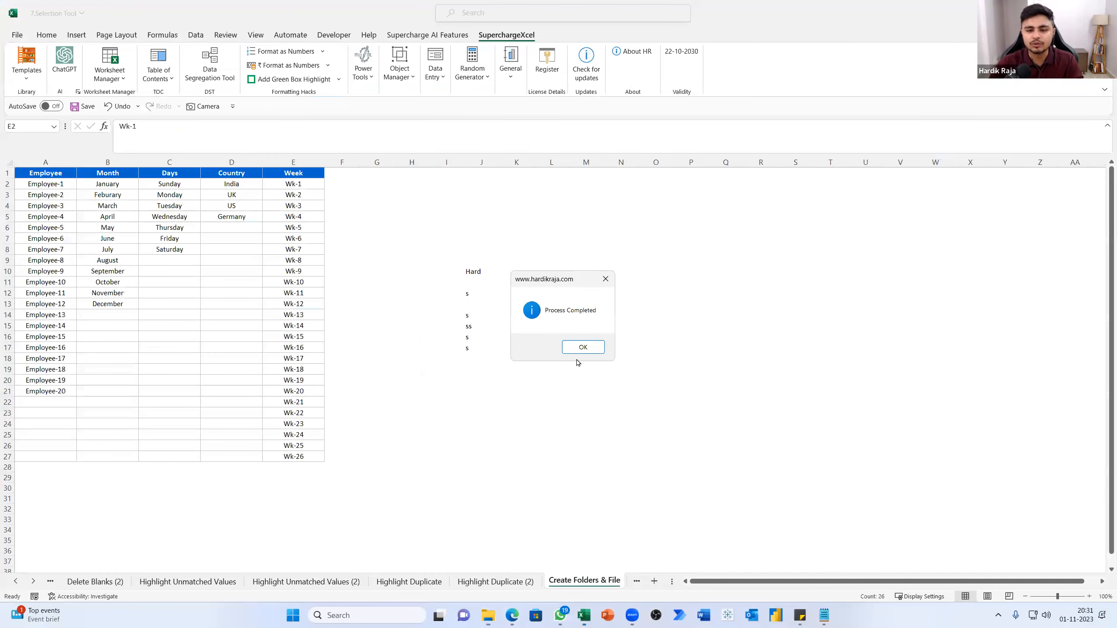
pyautogui.click(563, 346)
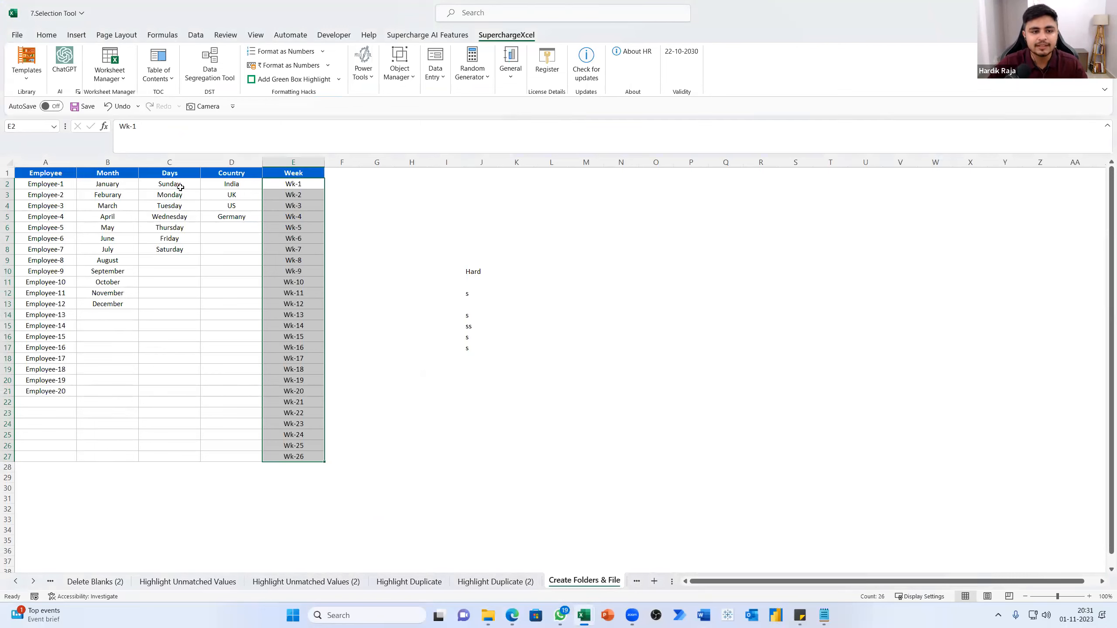
# Create folders from the Days entries in C2:C8 inside the batch practise folder
pyautogui.moveTo(178, 185); pyautogui.dragTo(178, 247)
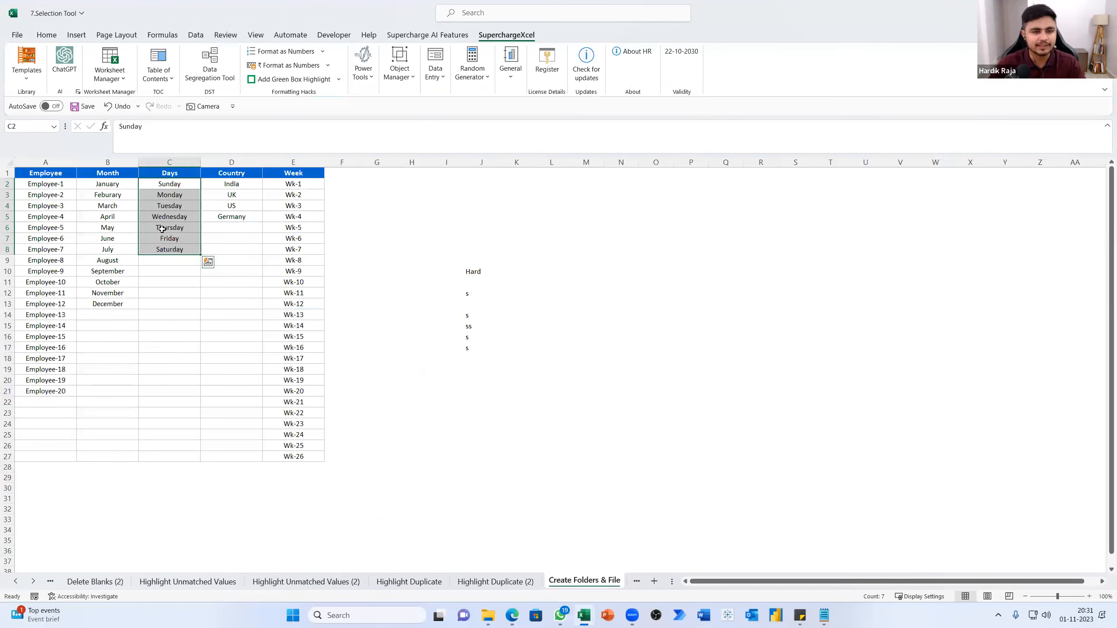
pyautogui.click(367, 76)
pyautogui.click(654, 105)
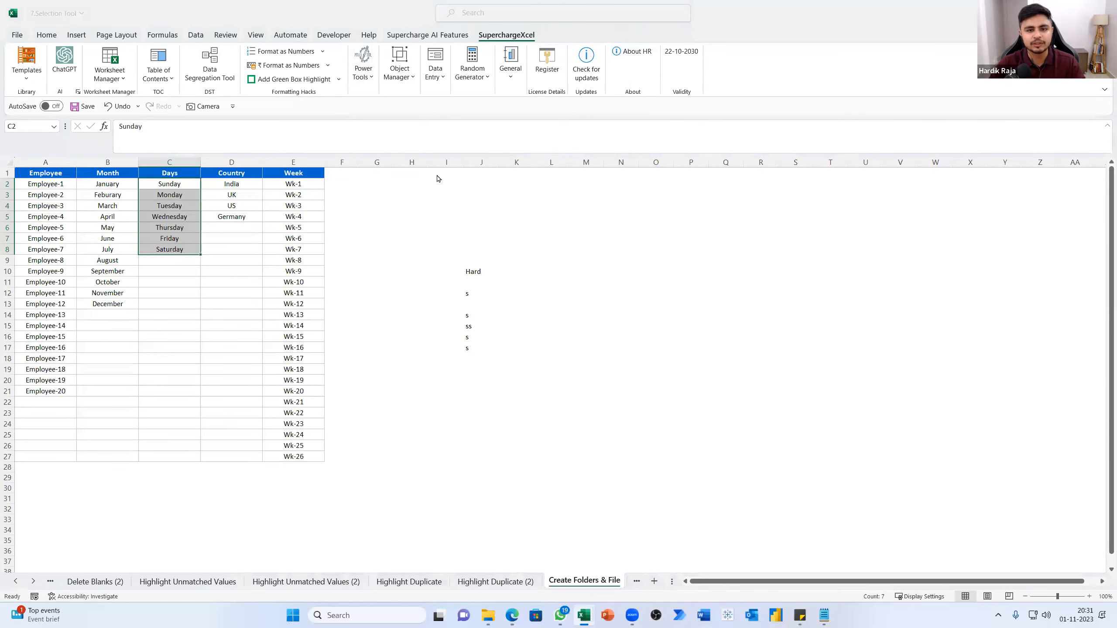
pyautogui.click(188, 88)
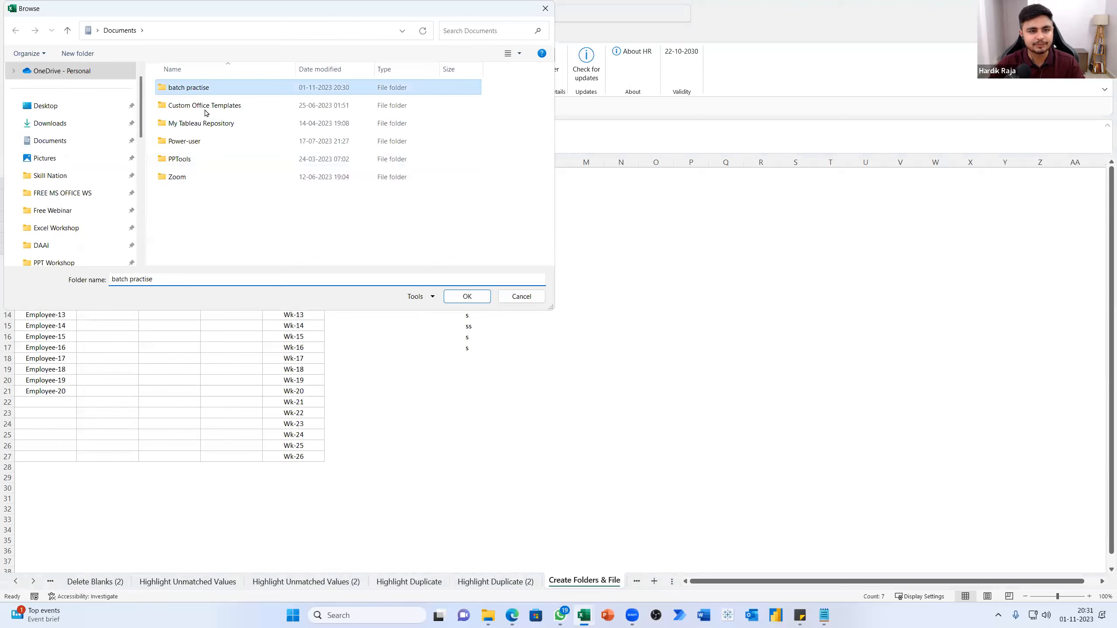
pyautogui.click(475, 302)
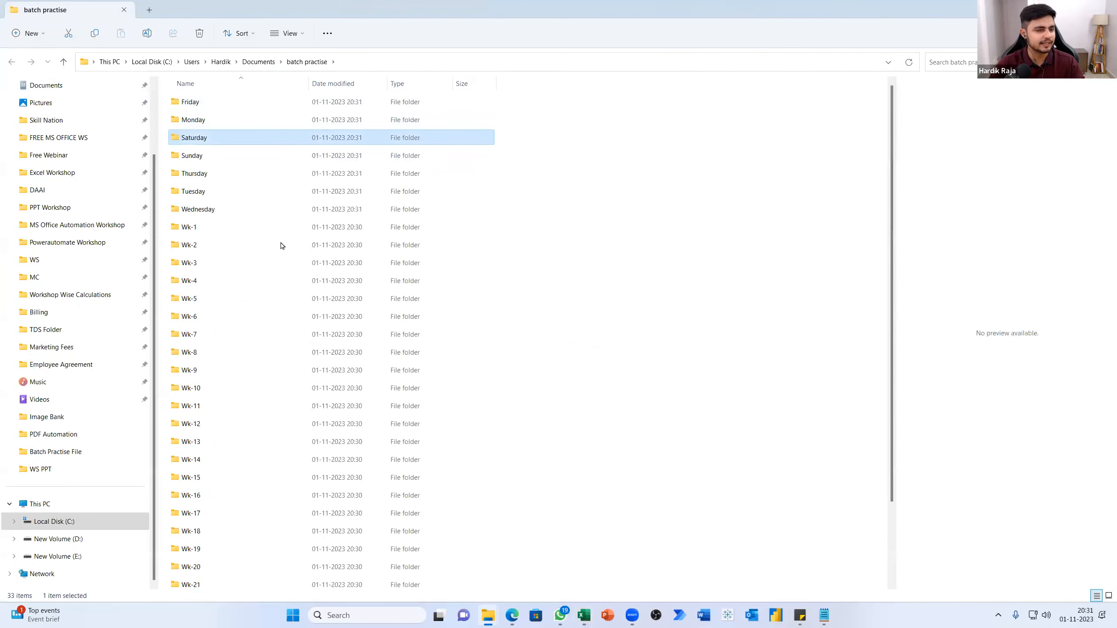
# Check the weekday folders in File Explorer, look inside Wednesday, and return to the Excel sheet
pyautogui.click(228, 173)
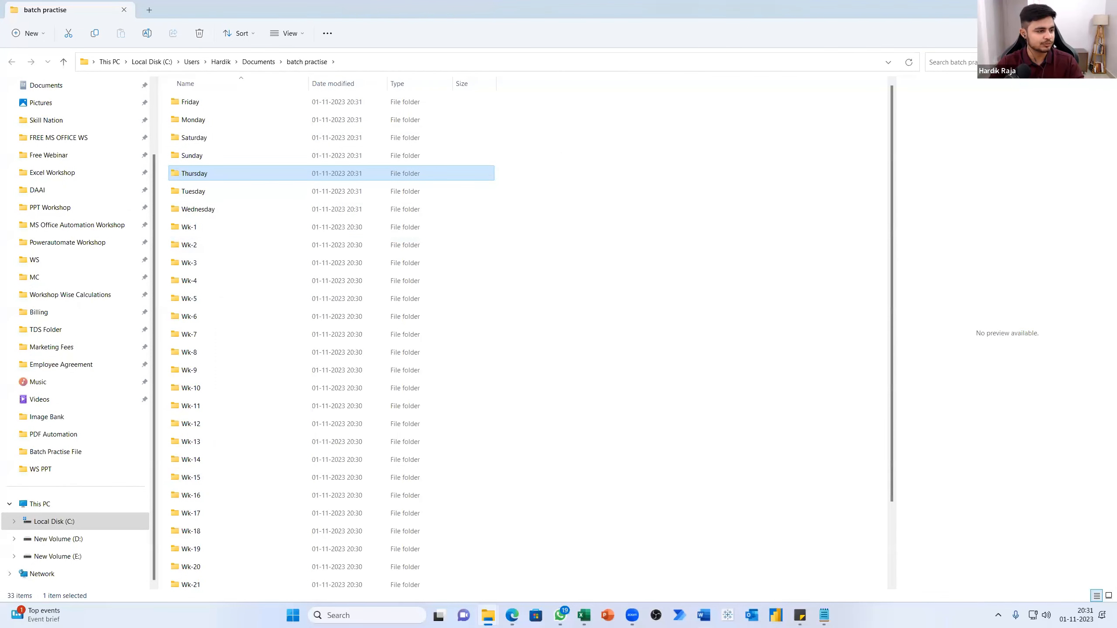
pyautogui.hotkey('alt', 'Tab')
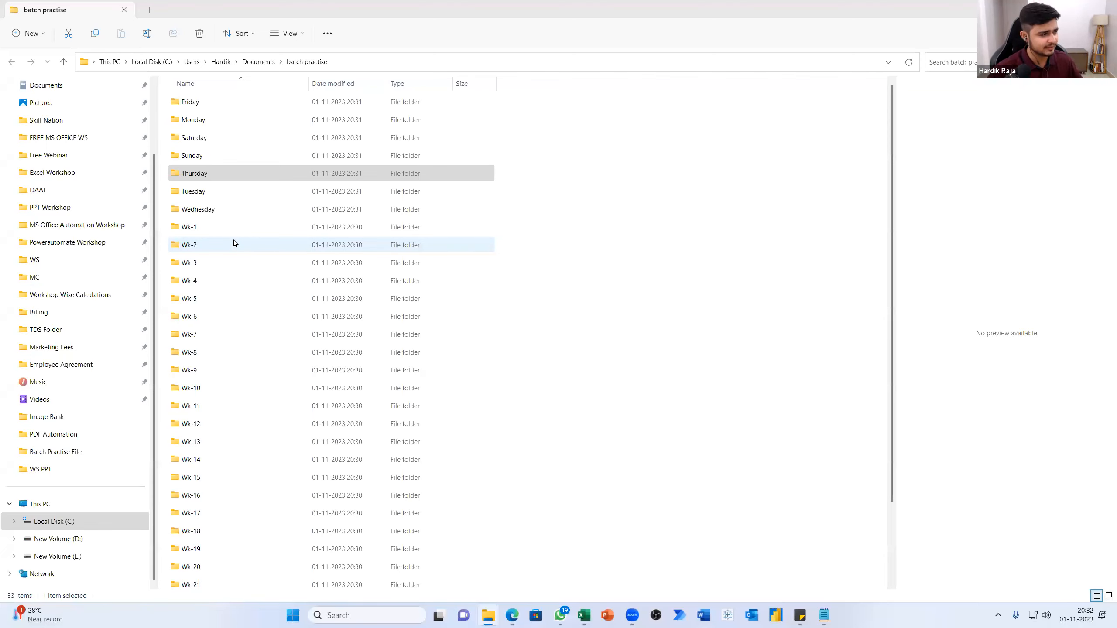
pyautogui.doubleClick(215, 210)
pyautogui.click(295, 63)
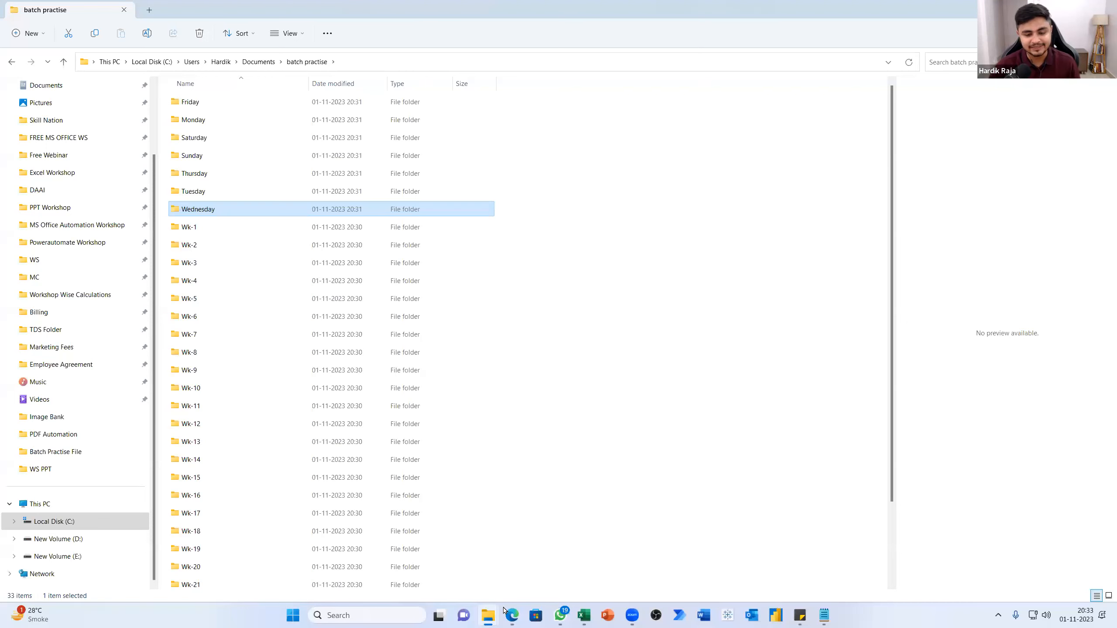
pyautogui.moveTo(484, 616)
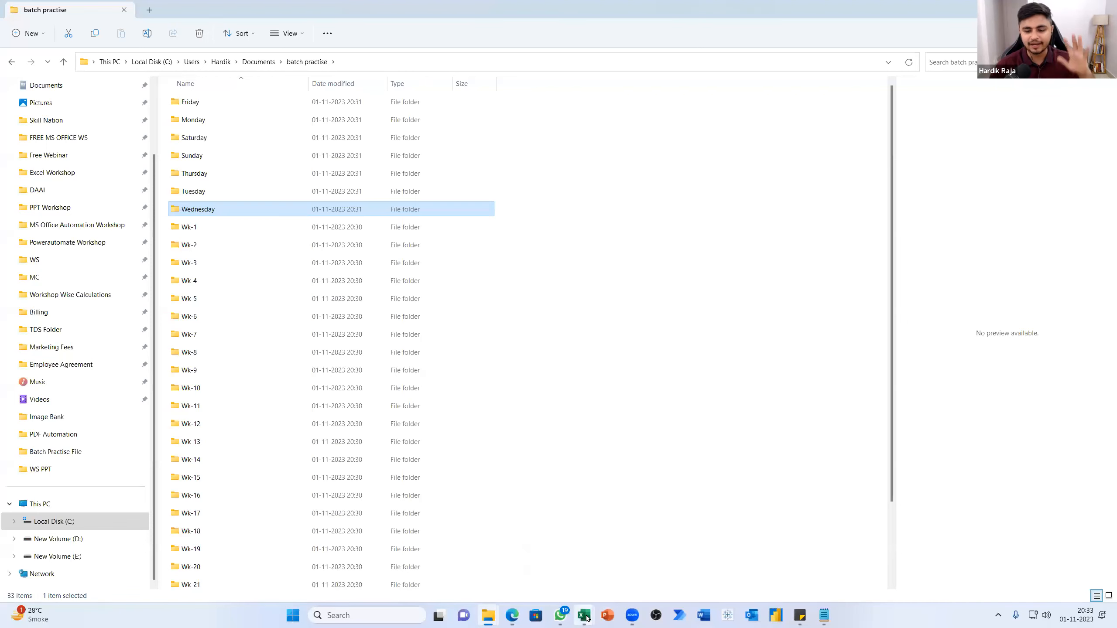
pyautogui.moveTo(585, 618)
pyautogui.click(459, 566)
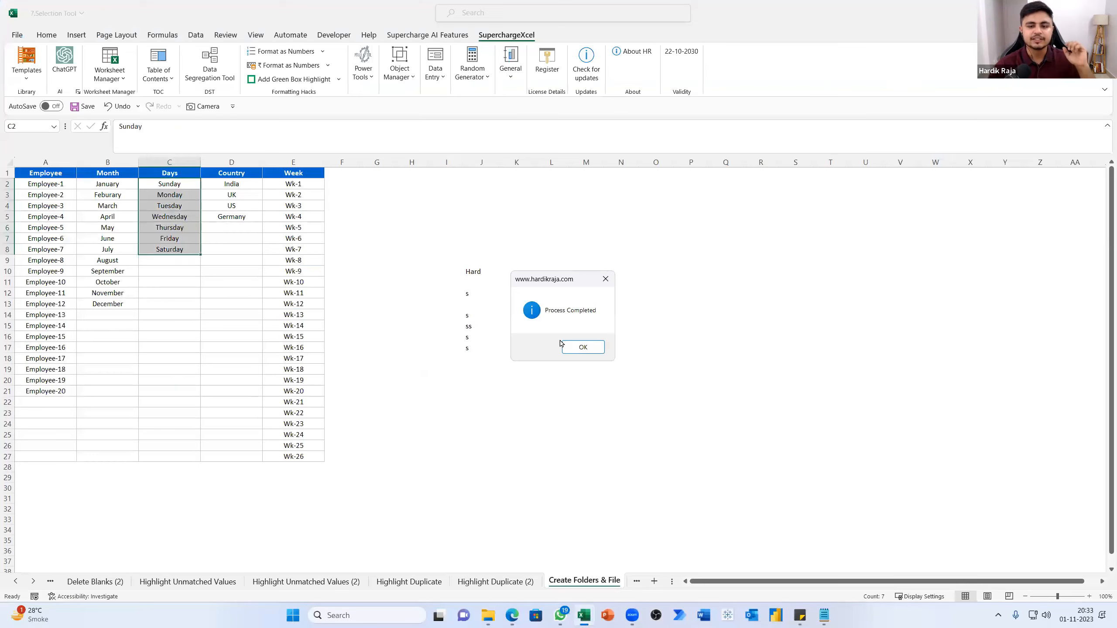
pyautogui.click(591, 348)
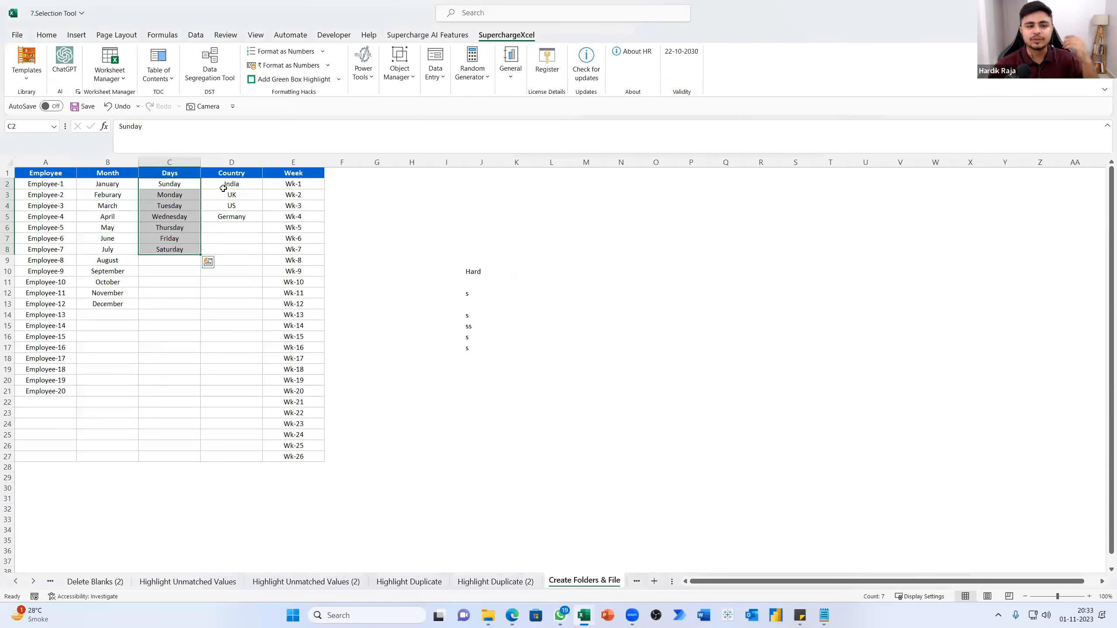
# Create folders from the Month entries in B2:B13 inside batch practise, check them in File Explorer and return to Excel
pyautogui.moveTo(116, 185); pyautogui.dragTo(111, 305)
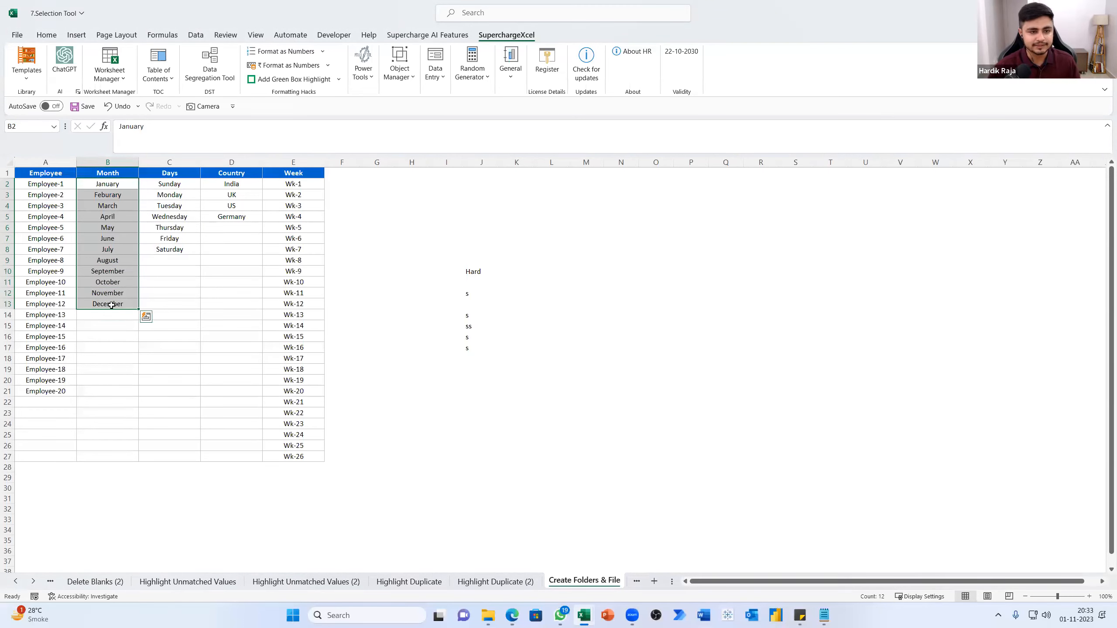
pyautogui.click(362, 72)
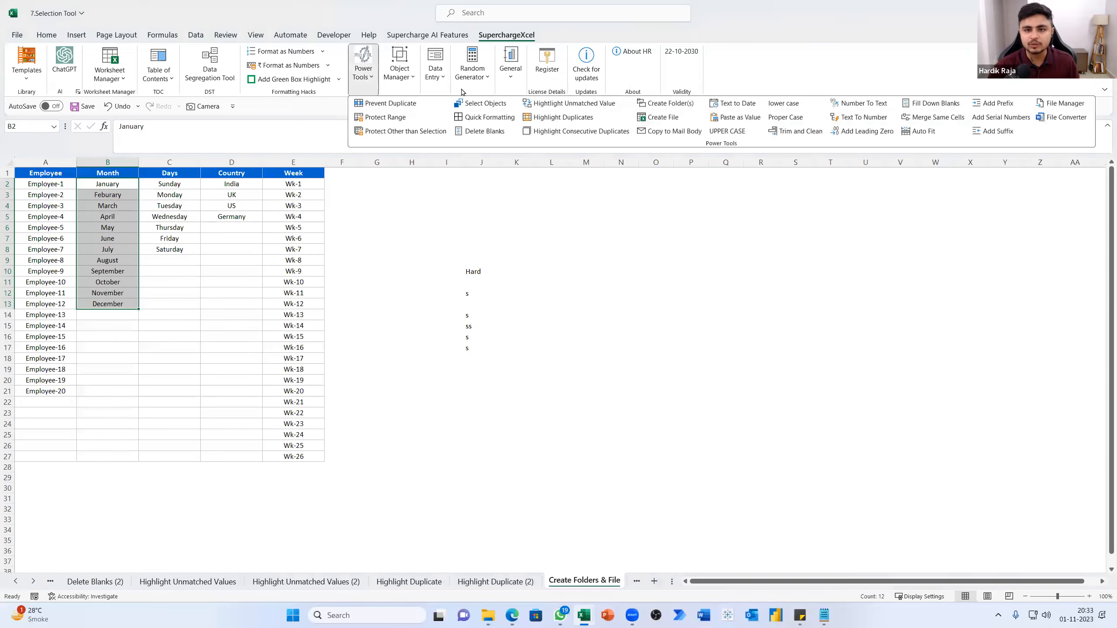
pyautogui.click(665, 103)
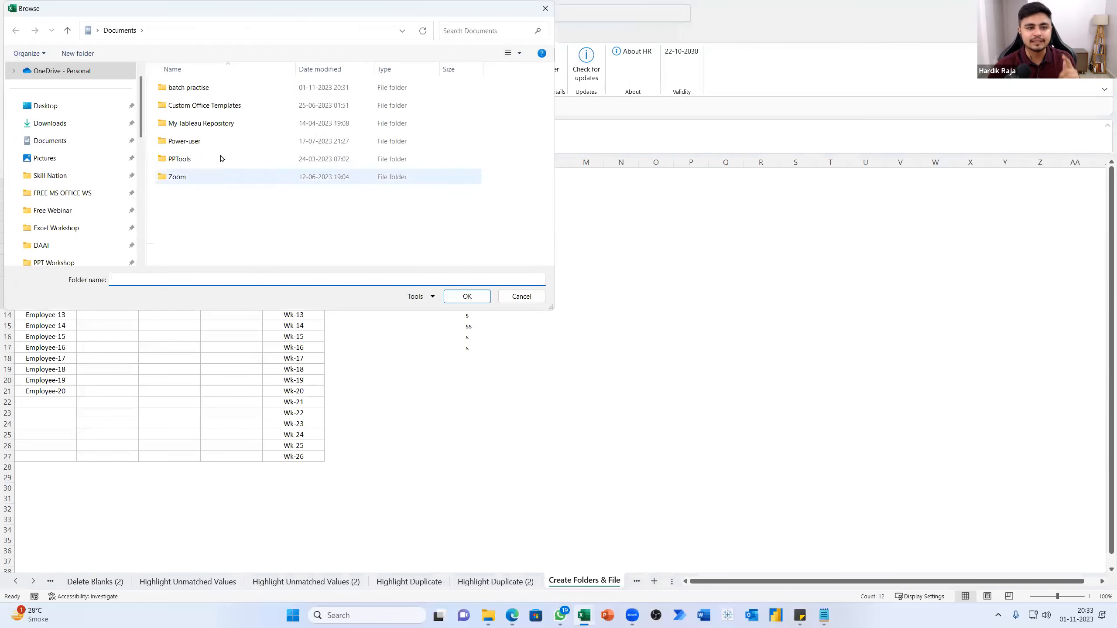
pyautogui.click(184, 88)
pyautogui.click(467, 296)
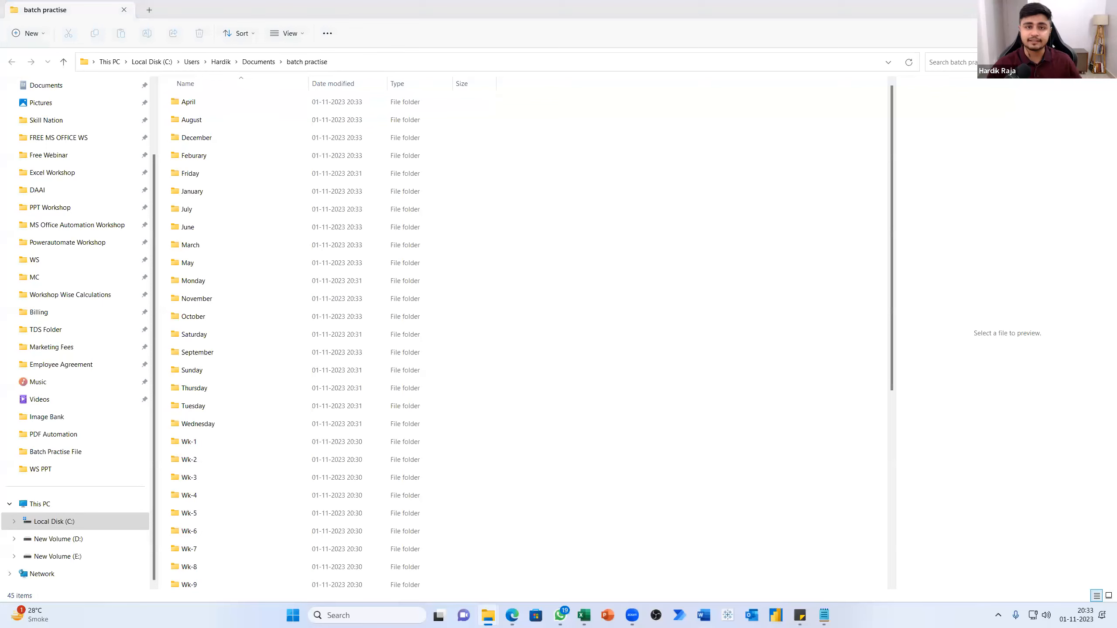
pyautogui.moveTo(518, 619)
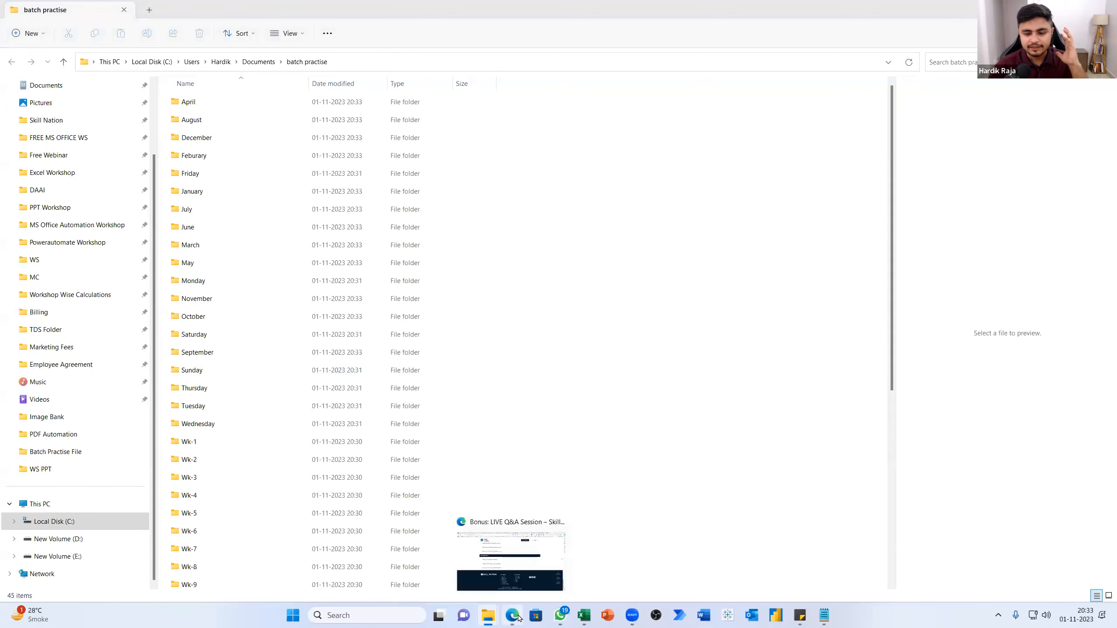
pyautogui.moveTo(585, 616)
pyautogui.click(472, 567)
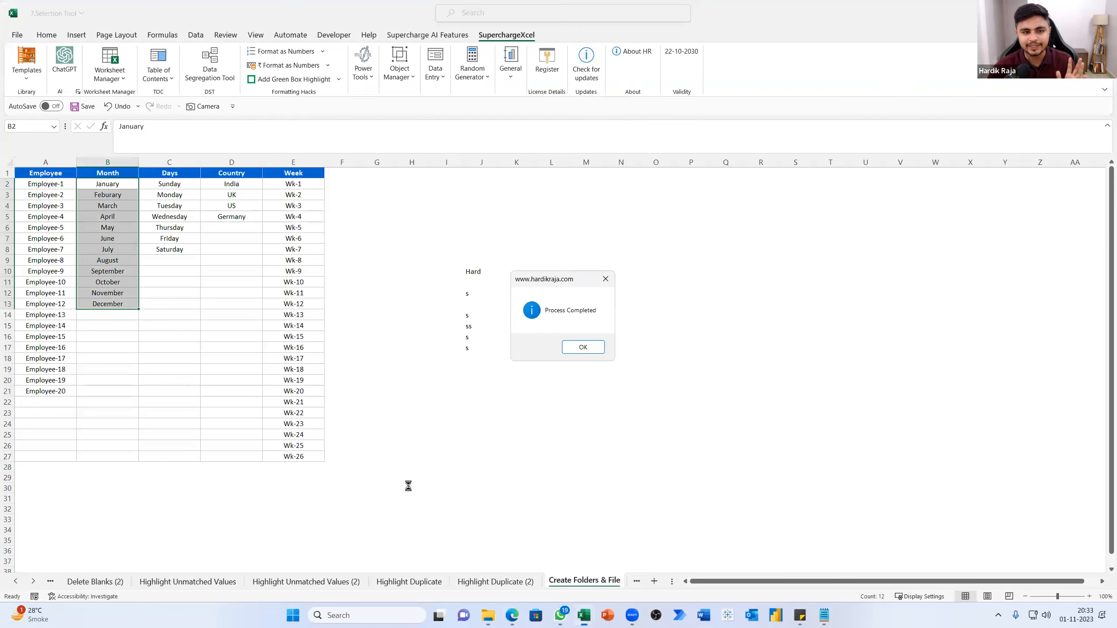
pyautogui.click(583, 347)
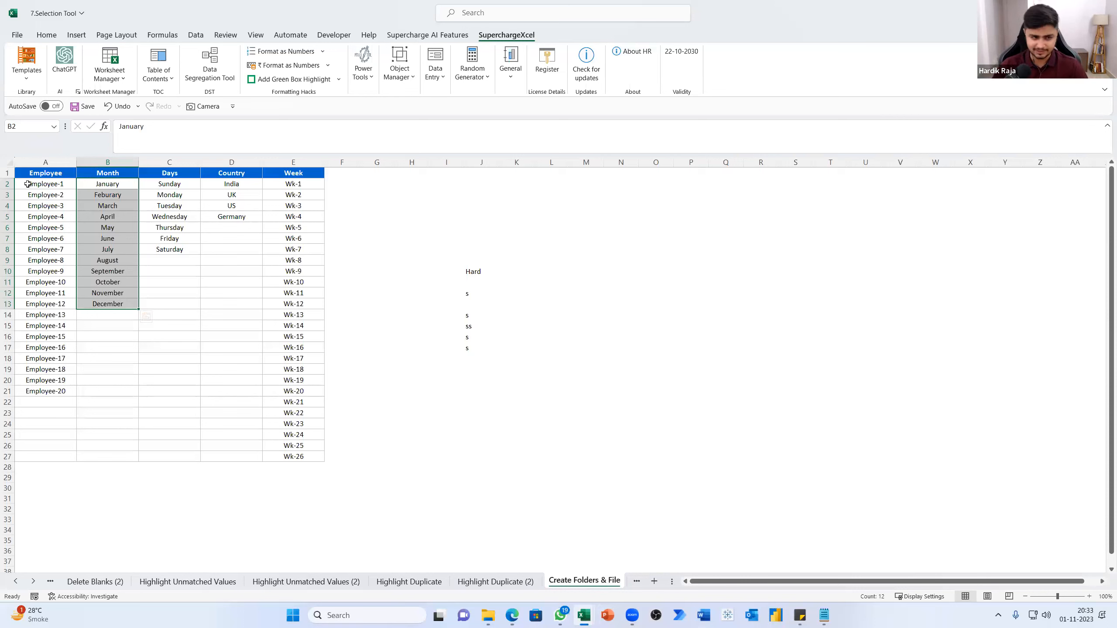
# Run Create File on the Employee entries in A2:A21 to generate a new workbook with a sheet for each
pyautogui.moveTo(44, 184); pyautogui.dragTo(45, 391)
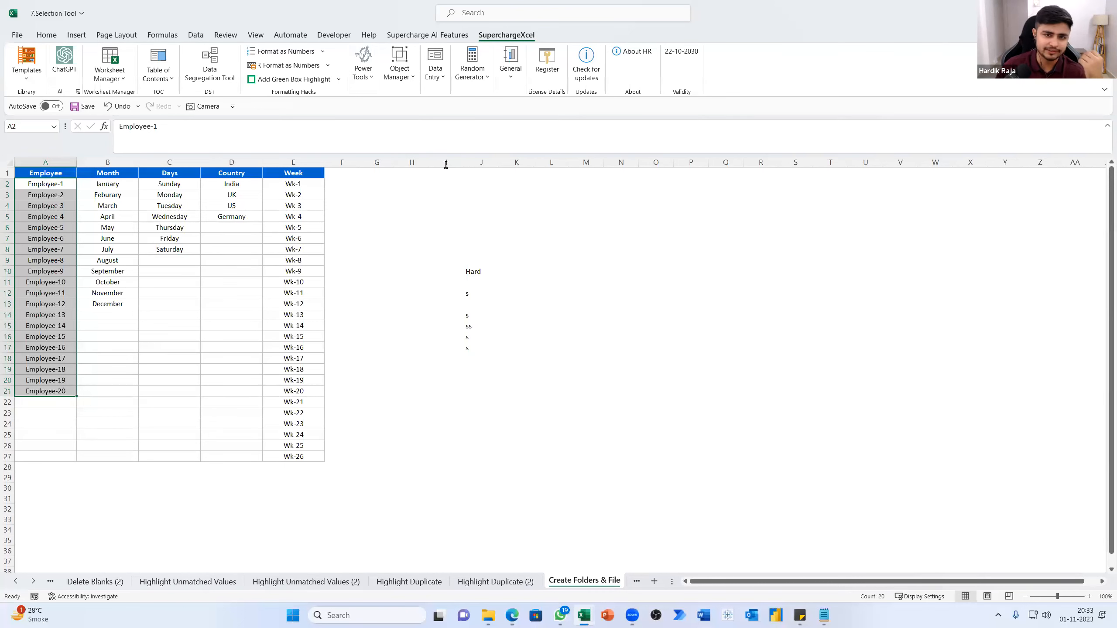
pyautogui.click(363, 77)
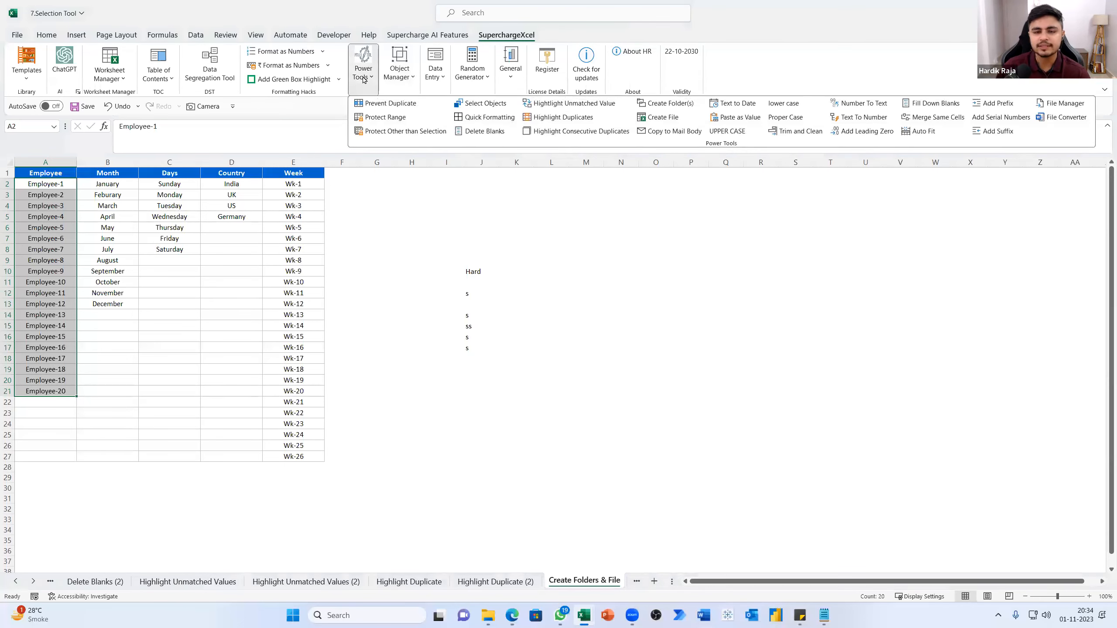
pyautogui.click(665, 118)
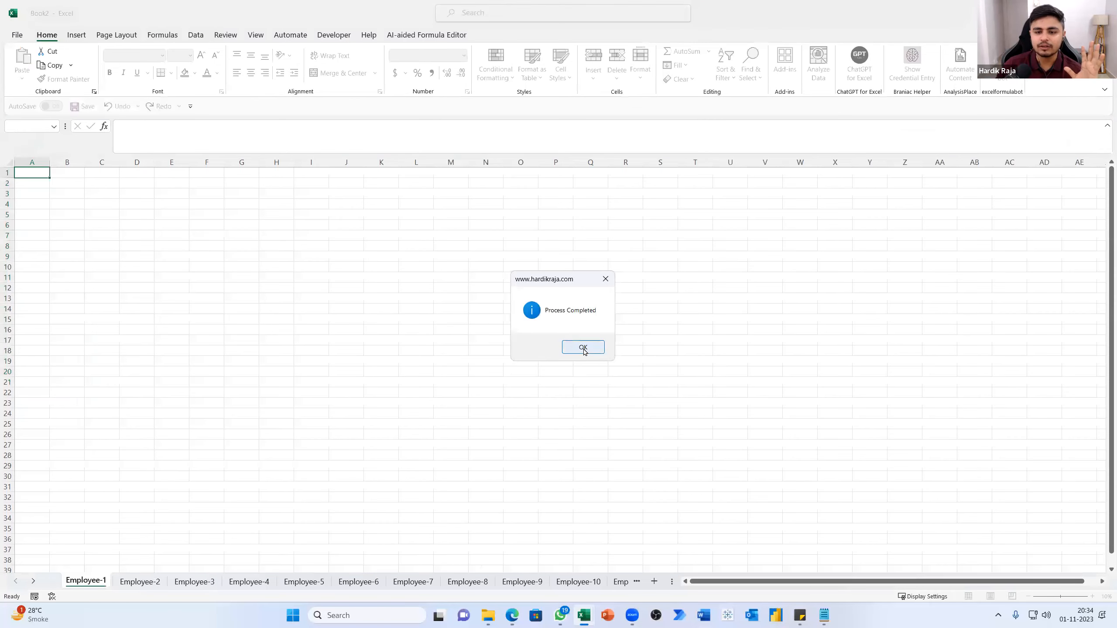
pyautogui.click(583, 348)
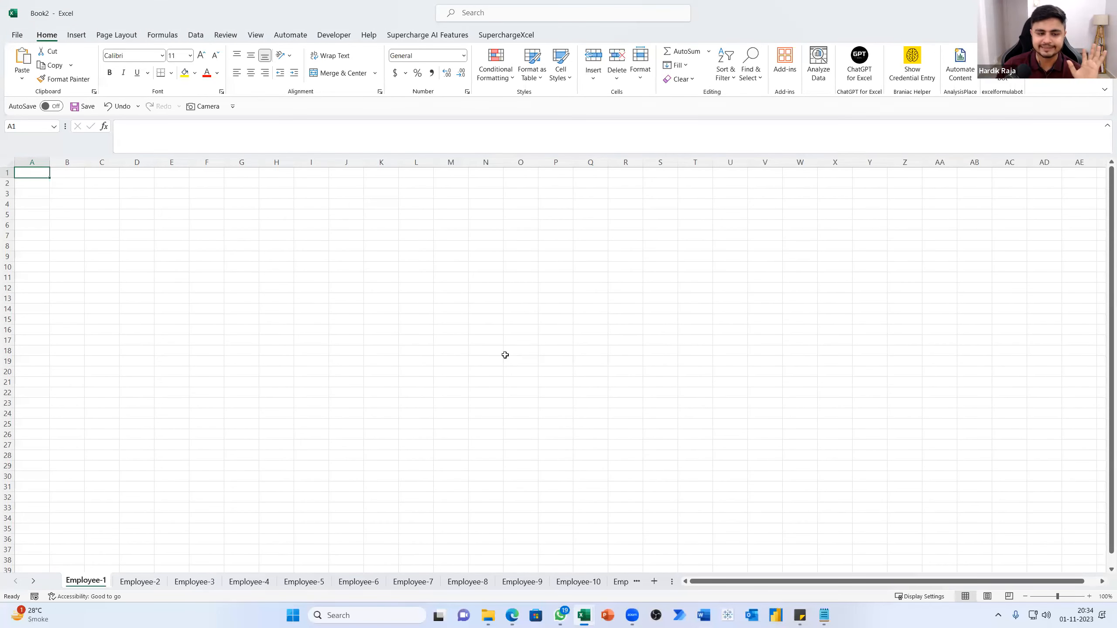
# Look through the new workbook's employee sheets one by one, from Employee-2 to Employee-15
pyautogui.click(140, 589)
pyautogui.click(194, 581)
pyautogui.click(249, 582)
pyautogui.click(303, 581)
pyautogui.click(358, 582)
pyautogui.click(413, 581)
pyautogui.click(467, 581)
pyautogui.click(521, 582)
pyautogui.click(578, 581)
pyautogui.click(620, 581)
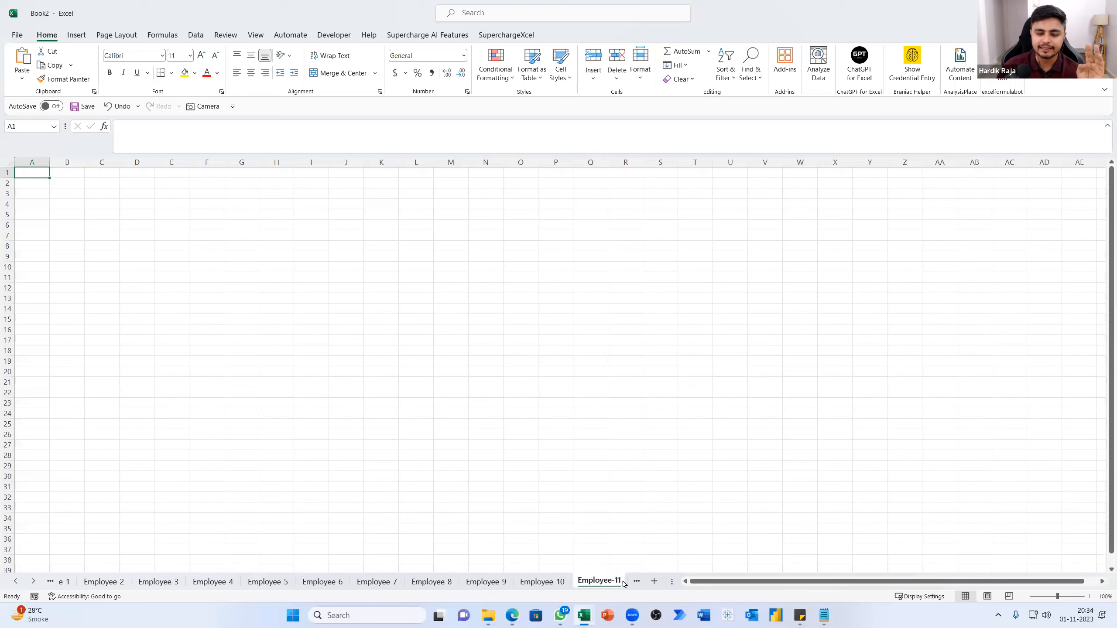
pyautogui.click(623, 583)
pyautogui.click(621, 582)
pyautogui.click(618, 584)
pyautogui.click(624, 582)
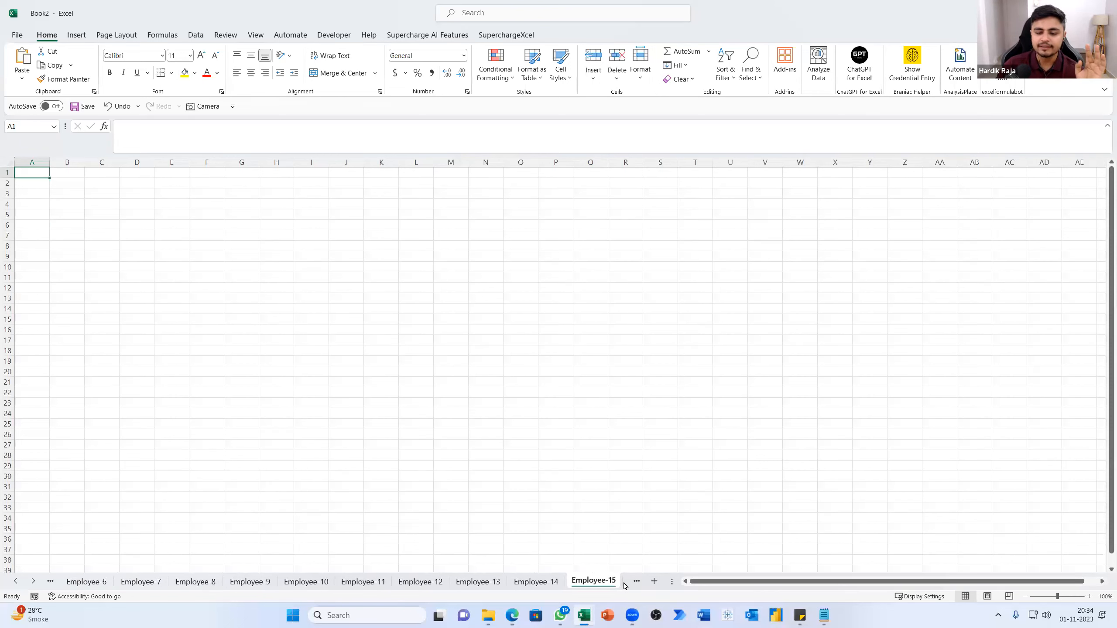
# Check the remaining sheets through Employee-20 and return to the 7.Selection Tool workbook
pyautogui.click(29, 585)
pyautogui.click(29, 585)
pyautogui.click(29, 585)
pyautogui.click(29, 585)
pyautogui.click(29, 585)
pyautogui.click(29, 585)
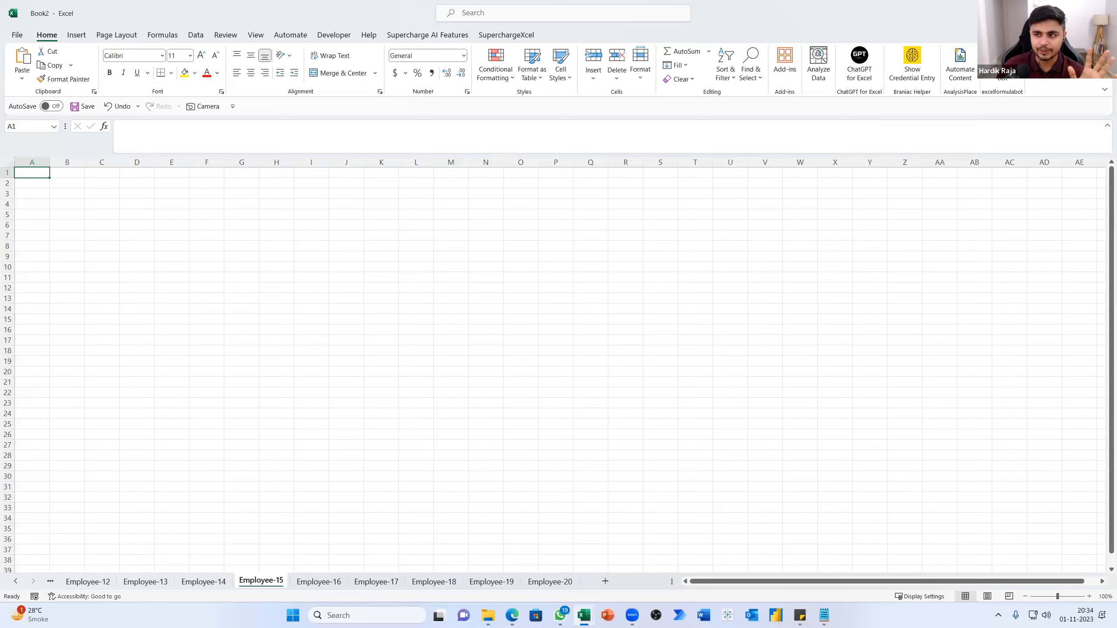
pyautogui.click(1055, 12)
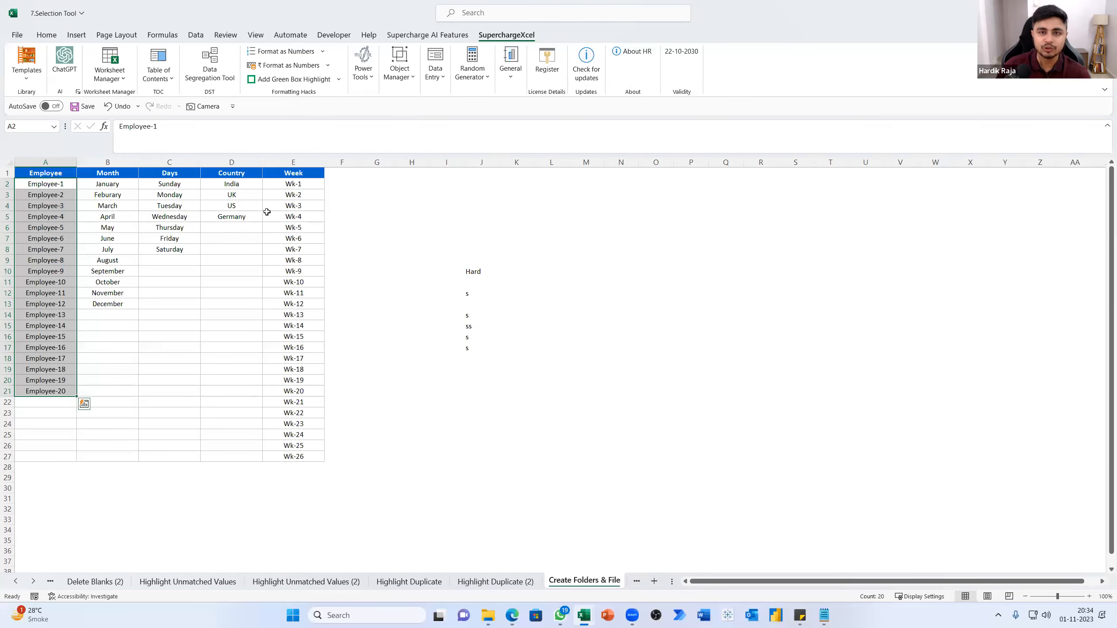
# Run Create File on the Month entries in B2:B13 to generate a new workbook with a sheet for each
pyautogui.moveTo(107, 187); pyautogui.dragTo(106, 302)
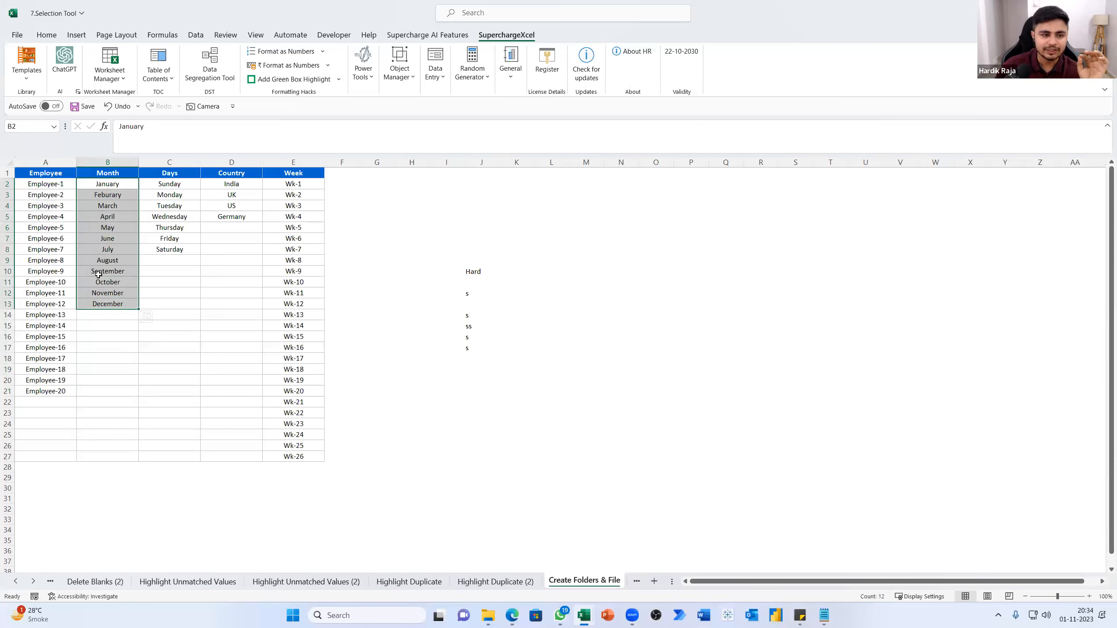
pyautogui.click(363, 72)
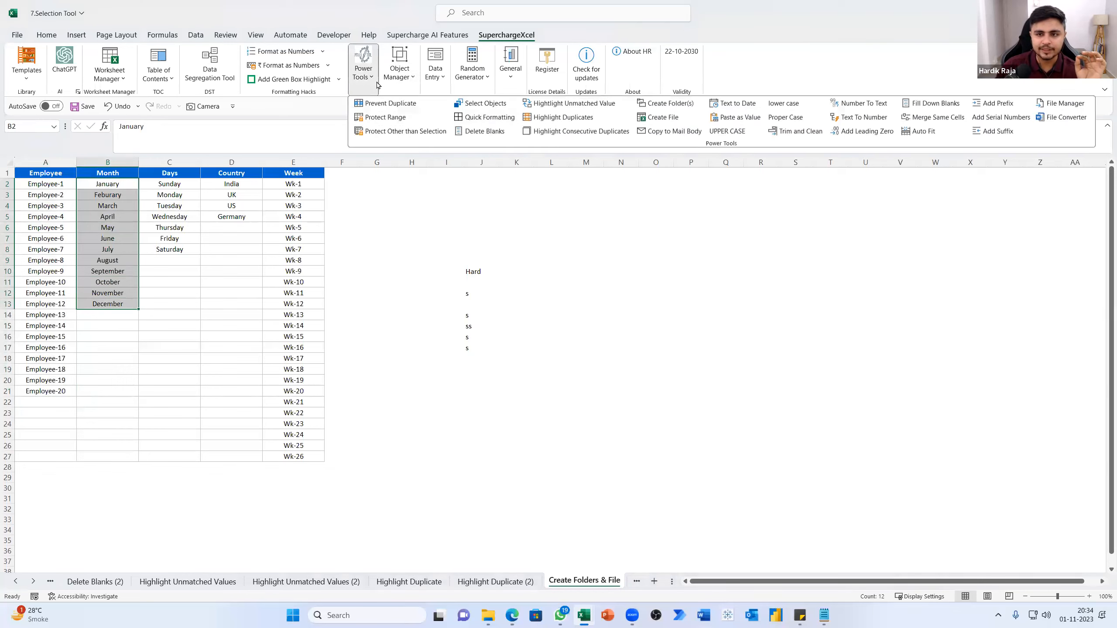
pyautogui.click(654, 119)
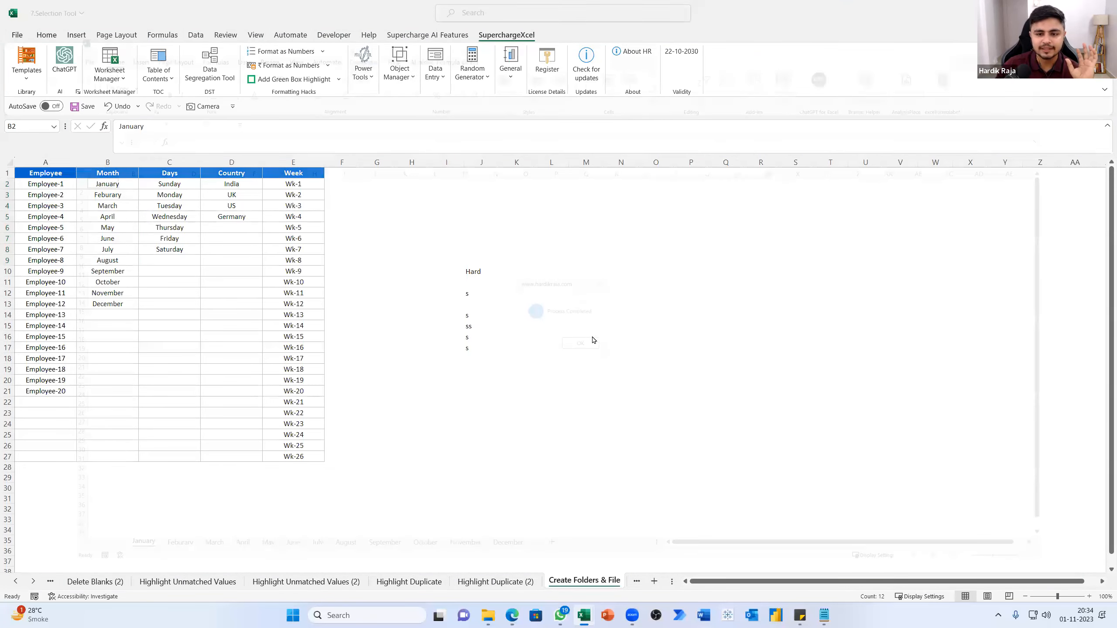
pyautogui.click(582, 345)
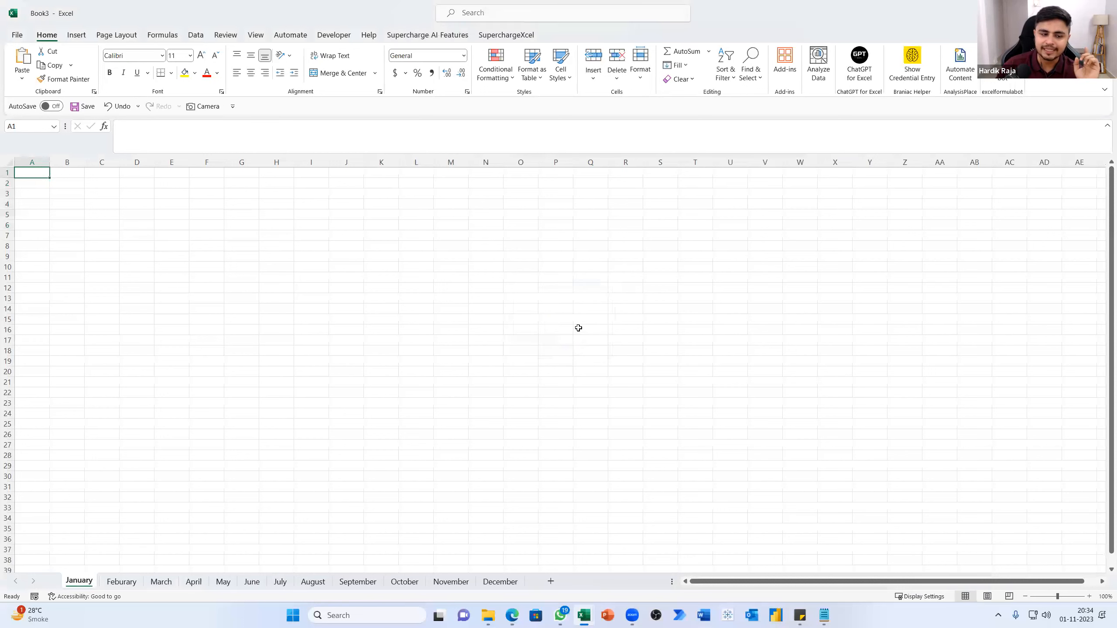
# Look through the new workbook's month sheets one by one, from Feburary to December
pyautogui.click(121, 582)
pyautogui.click(161, 582)
pyautogui.click(204, 584)
pyautogui.click(223, 582)
pyautogui.click(252, 582)
pyautogui.click(280, 582)
pyautogui.click(313, 583)
pyautogui.click(357, 582)
pyautogui.click(397, 585)
pyautogui.click(451, 582)
pyautogui.click(500, 580)
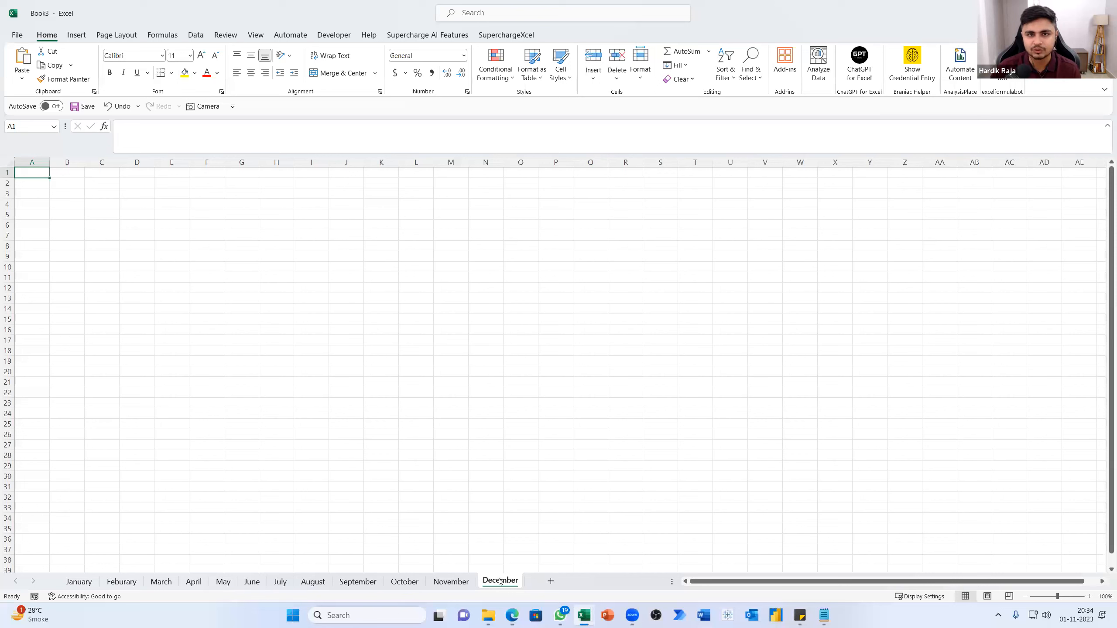
# Add a new sheet after December and name it Janaury
pyautogui.click(546, 581)
pyautogui.doubleClick(541, 580)
pyautogui.write('Janaury')
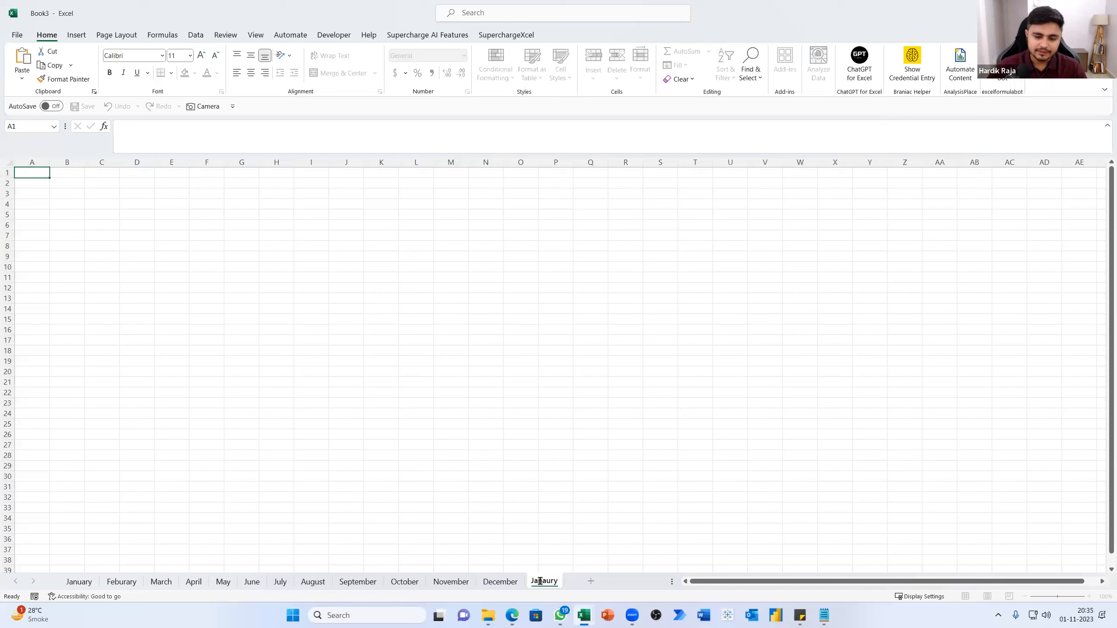
pyautogui.press('Return')
# Add another sheet at the end, enter Fen in its cell A1, and go back to the January sheet
pyautogui.click(590, 582)
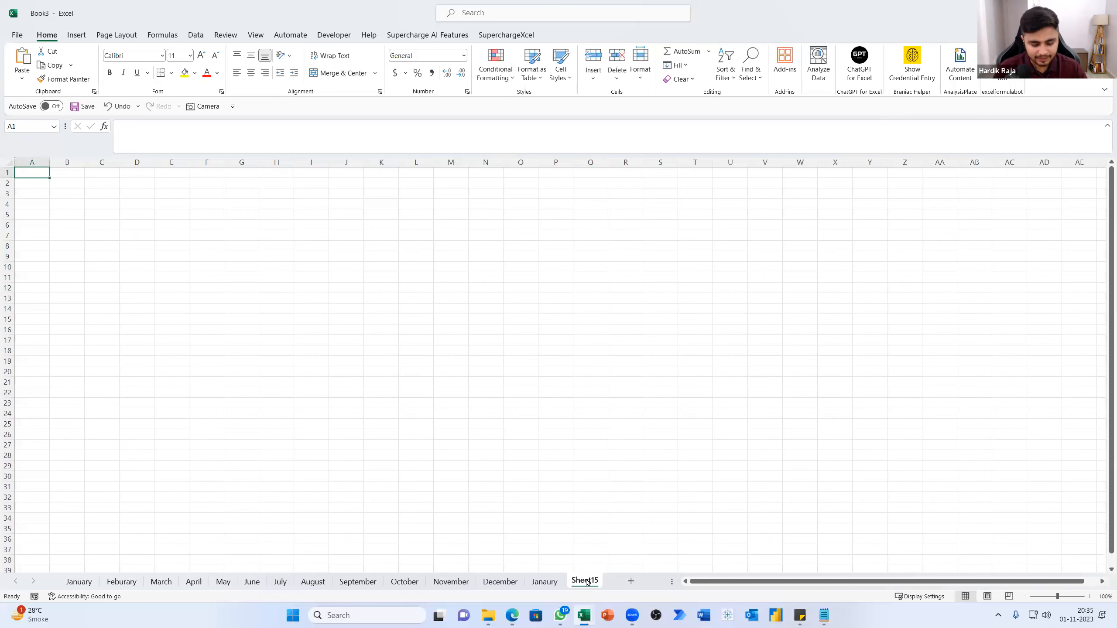
pyautogui.write('Fen')
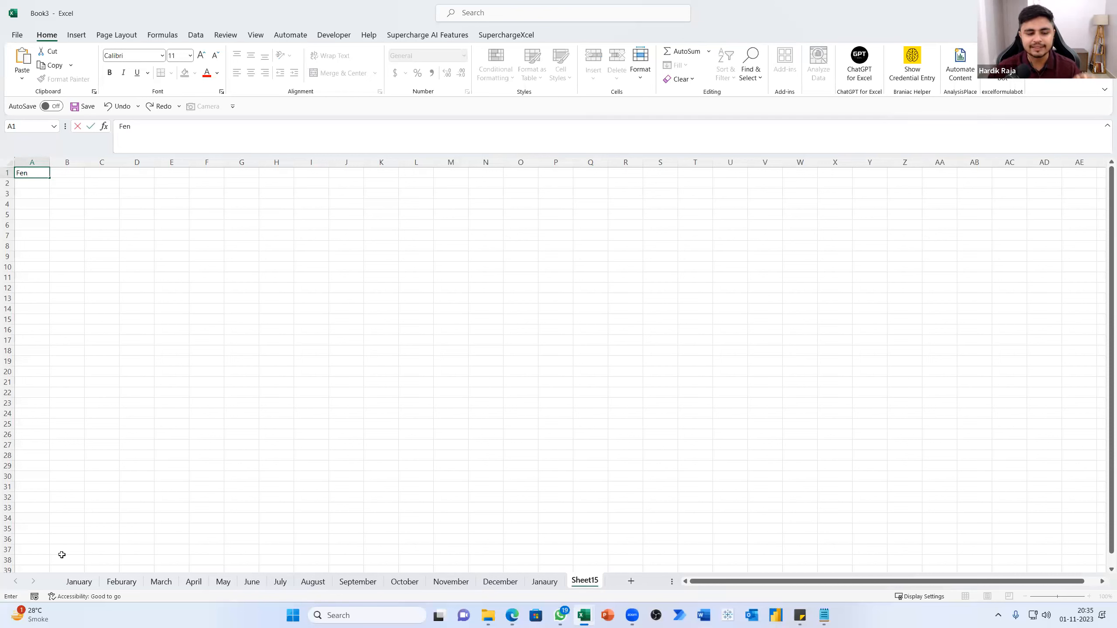
pyautogui.click(162, 581)
pyautogui.click(223, 581)
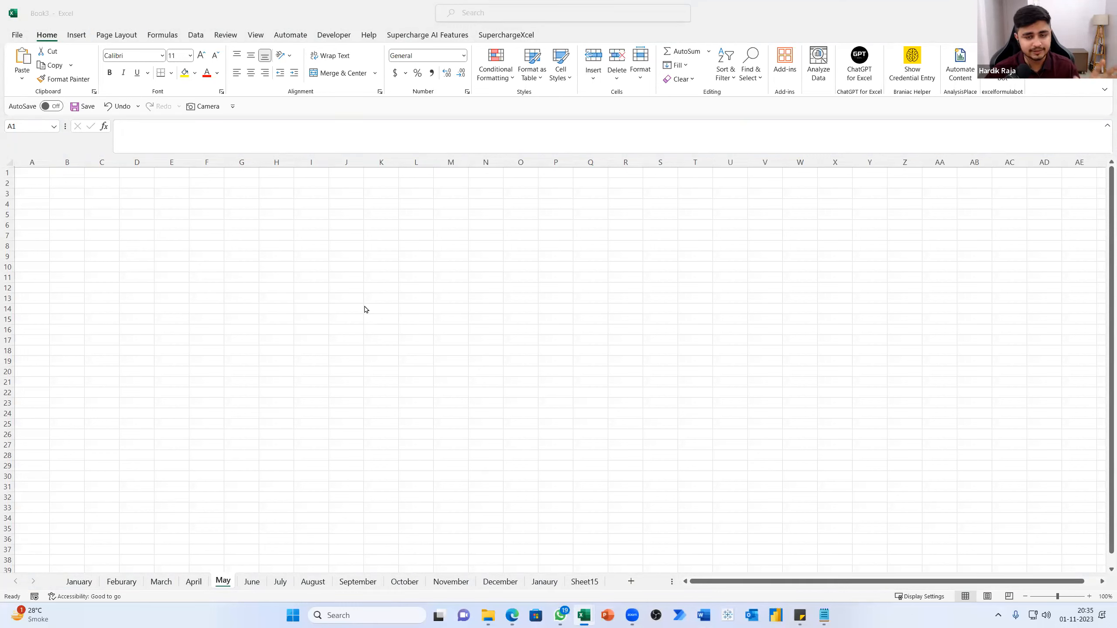
pyautogui.click(78, 582)
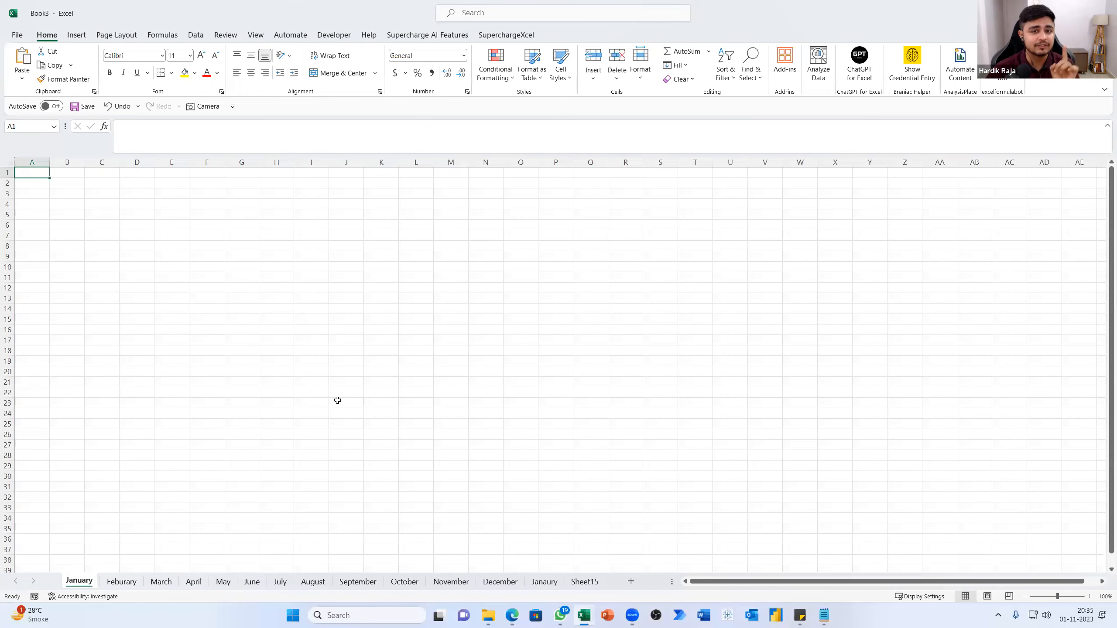
# Use the SuperchargeXcel Worksheet Manager to colour the January, Feburary and March sheet tabs red, with Red at 255
pyautogui.click(501, 37)
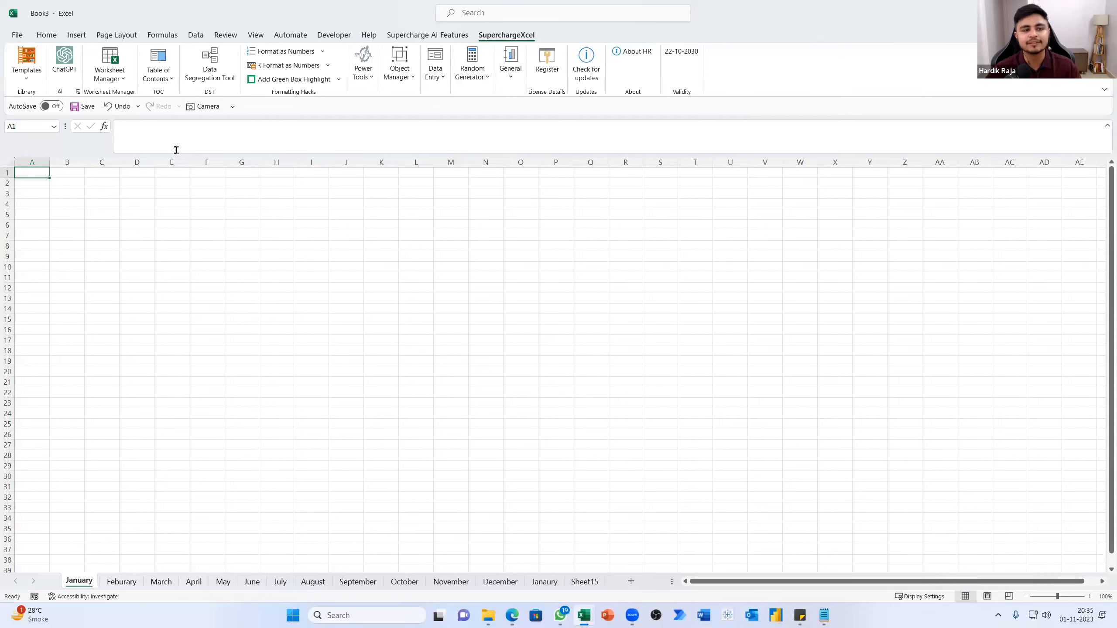
pyautogui.click(113, 60)
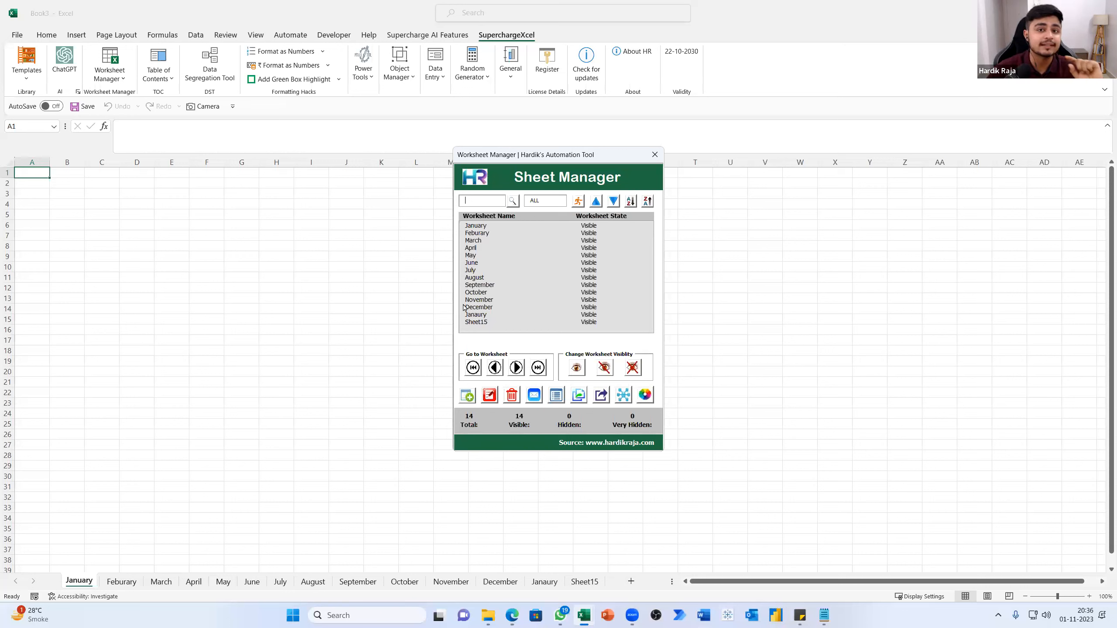
pyautogui.moveTo(478, 226); pyautogui.dragTo(479, 241)
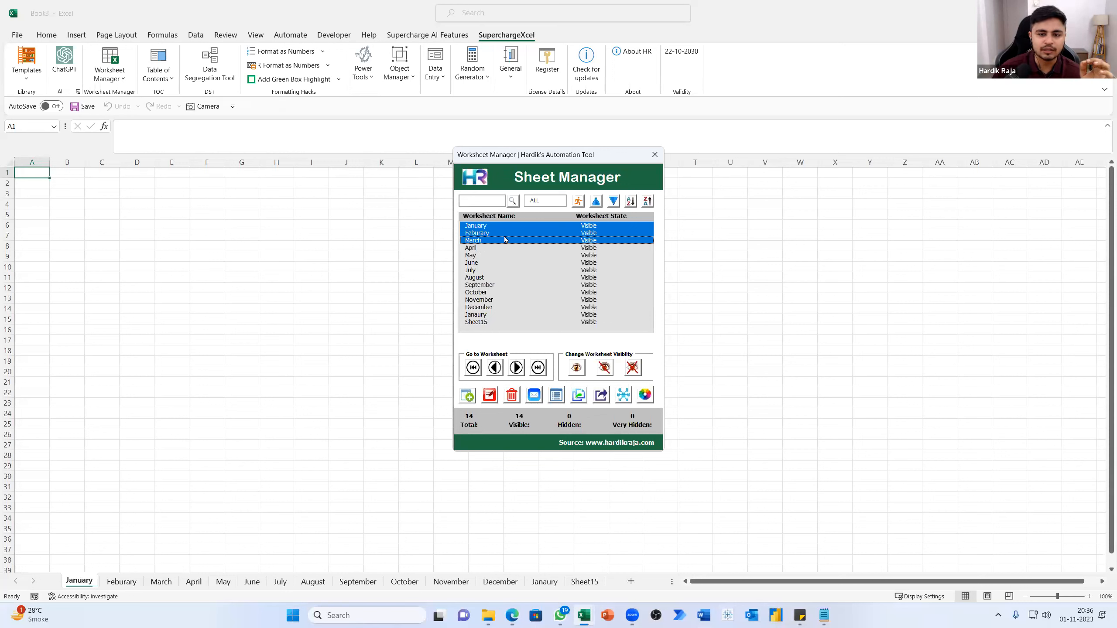
pyautogui.click(645, 395)
pyautogui.moveTo(504, 295); pyautogui.dragTo(564, 295)
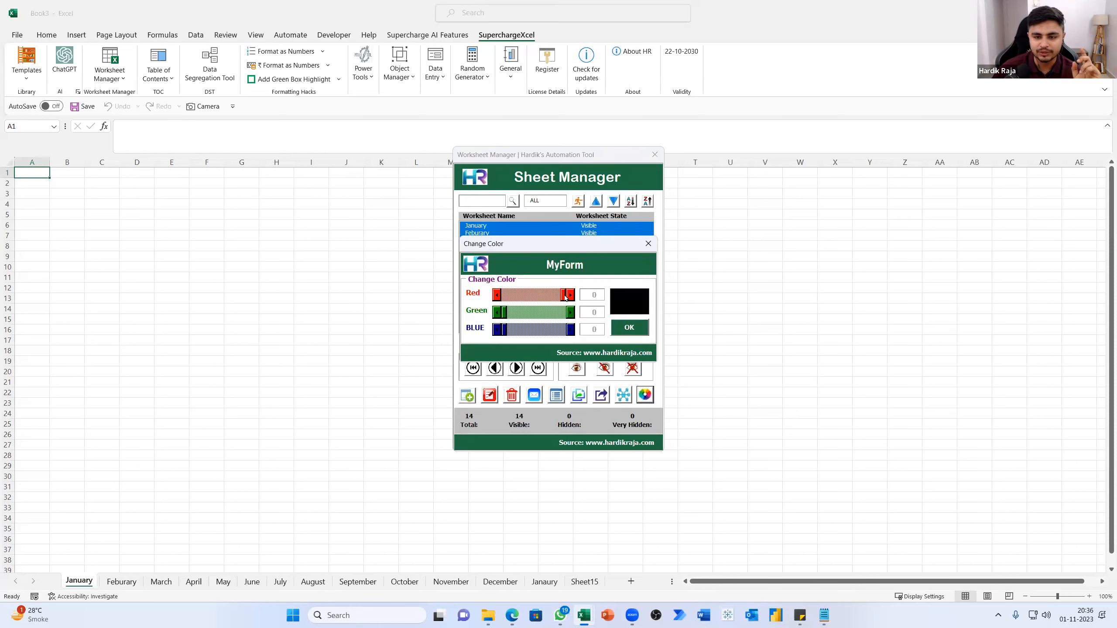
pyautogui.click(632, 333)
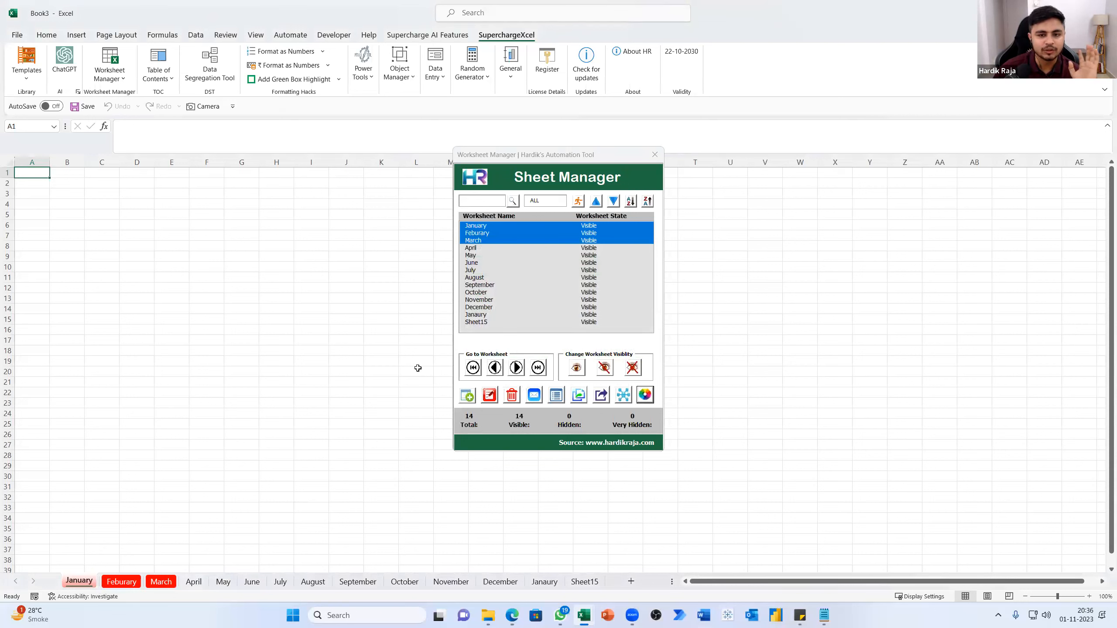
# Colour the April, May and June sheet tabs green, with Red at 0 and Green at 255
pyautogui.moveTo(475, 249); pyautogui.dragTo(473, 263)
pyautogui.click(644, 394)
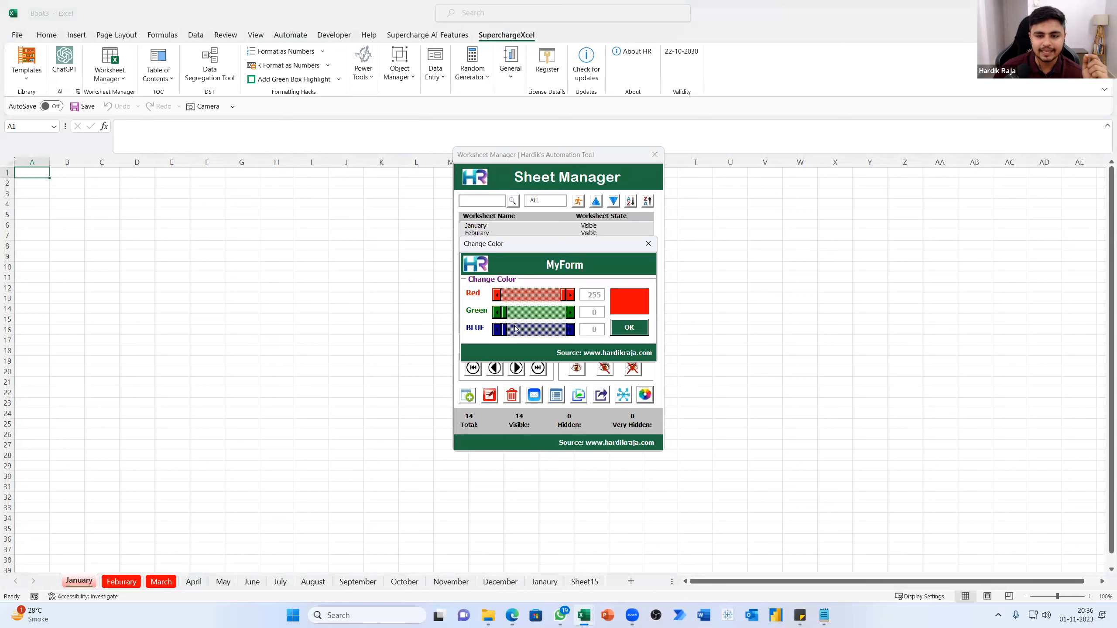
pyautogui.moveTo(564, 298)
pyautogui.mouseDown()
pyautogui.moveTo(504, 298)
pyautogui.moveTo(564, 313)
pyautogui.mouseUp()
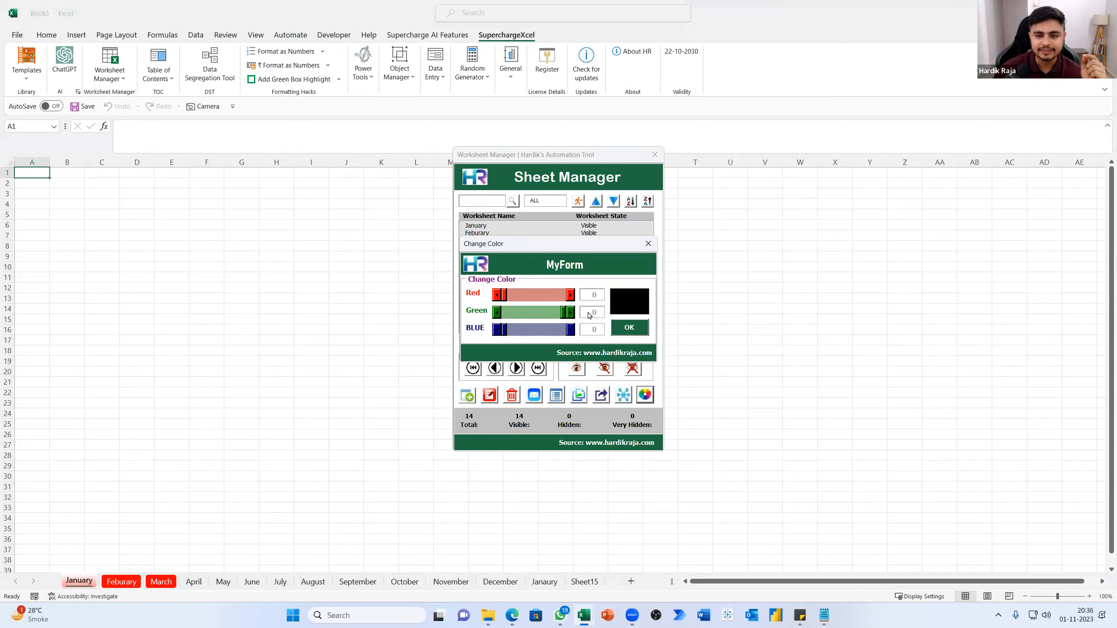
pyautogui.click(631, 330)
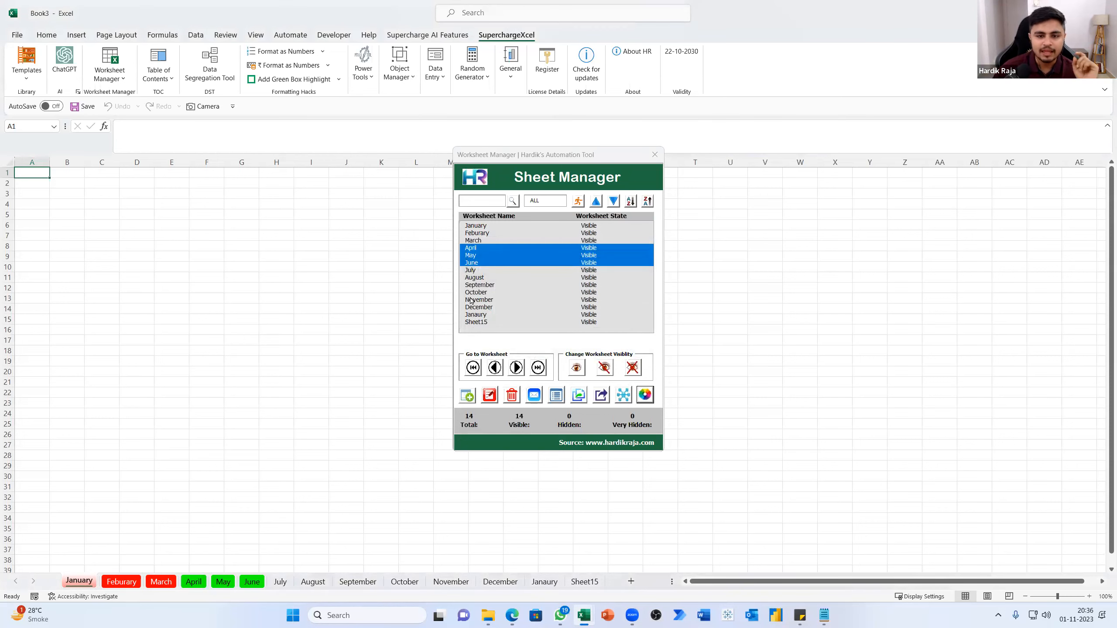
# Colour the July, August and September sheet tabs blue, with Green at 0 and Blue at 255
pyautogui.moveTo(476, 270); pyautogui.dragTo(476, 289)
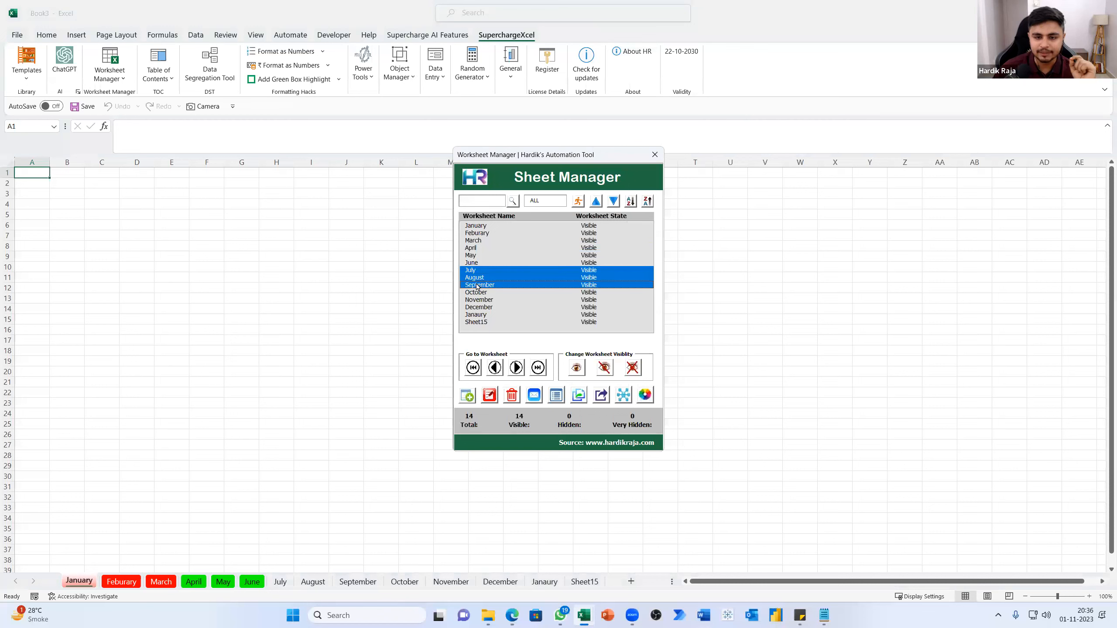
pyautogui.click(645, 396)
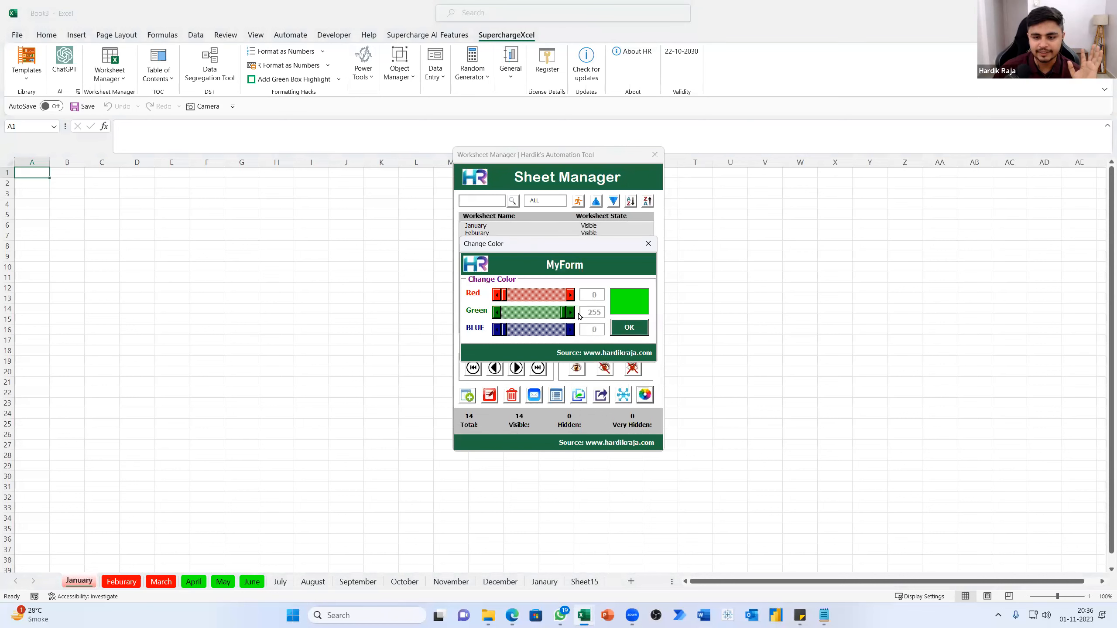
pyautogui.moveTo(566, 313)
pyautogui.mouseDown()
pyautogui.moveTo(505, 314)
pyautogui.moveTo(564, 329)
pyautogui.mouseUp()
pyautogui.click(640, 330)
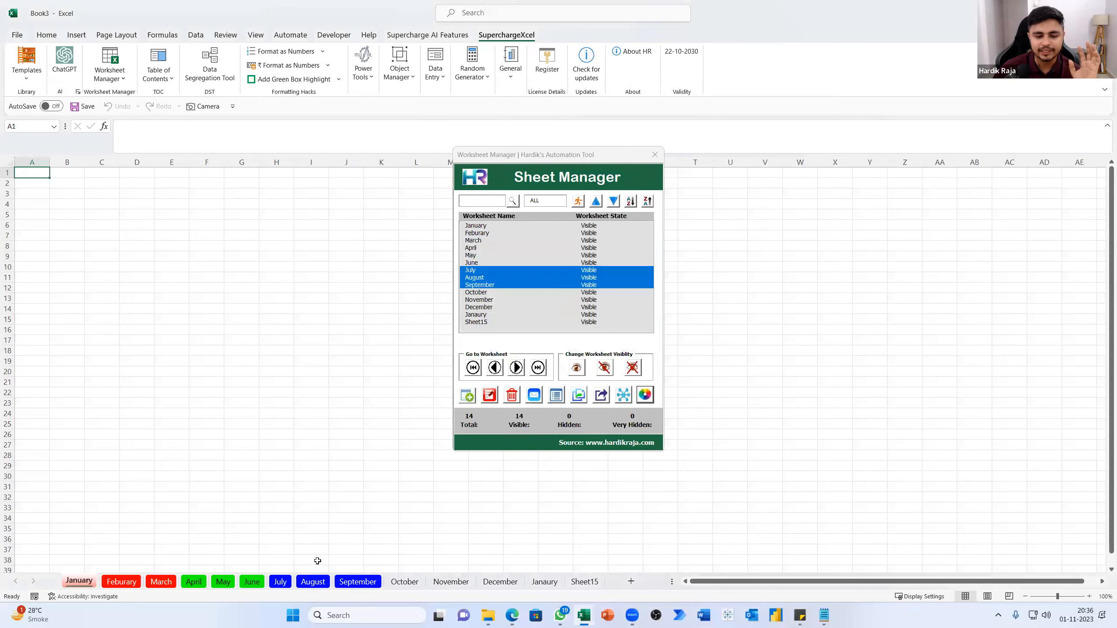
# Colour the October, November and December sheet tabs cyan, with Green and Blue both at 255
pyautogui.moveTo(490, 296)
pyautogui.mouseDown()
pyautogui.moveTo(493, 309)
pyautogui.moveTo(485, 315)
pyautogui.moveTo(484, 293)
pyautogui.moveTo(478, 309)
pyautogui.mouseUp()
pyautogui.click(480, 308)
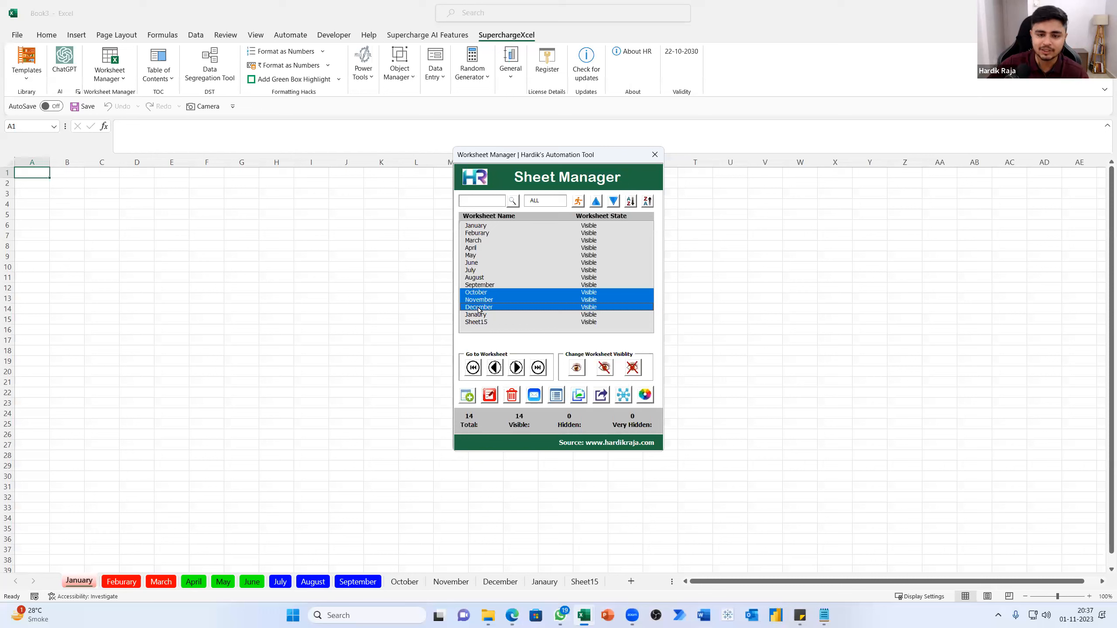
pyautogui.click(645, 394)
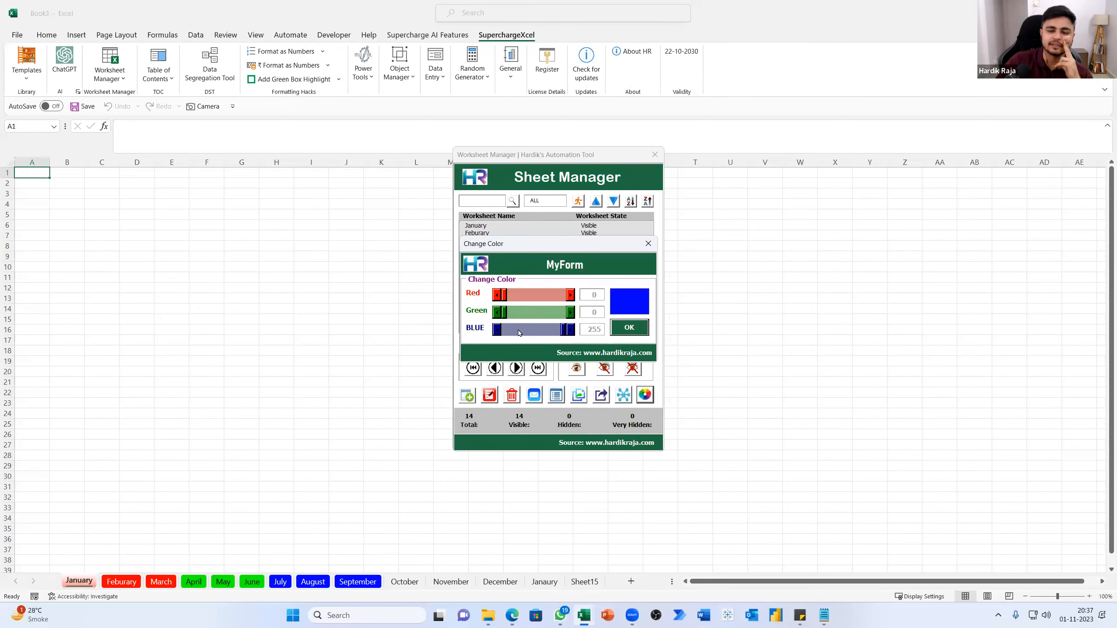
pyautogui.click(509, 316)
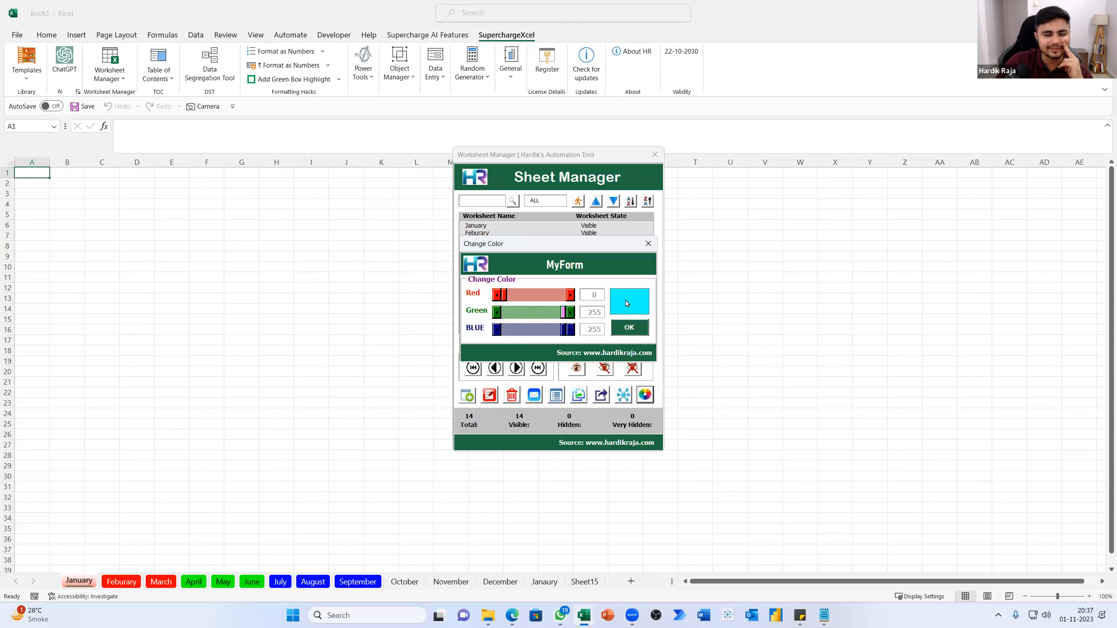
pyautogui.click(638, 328)
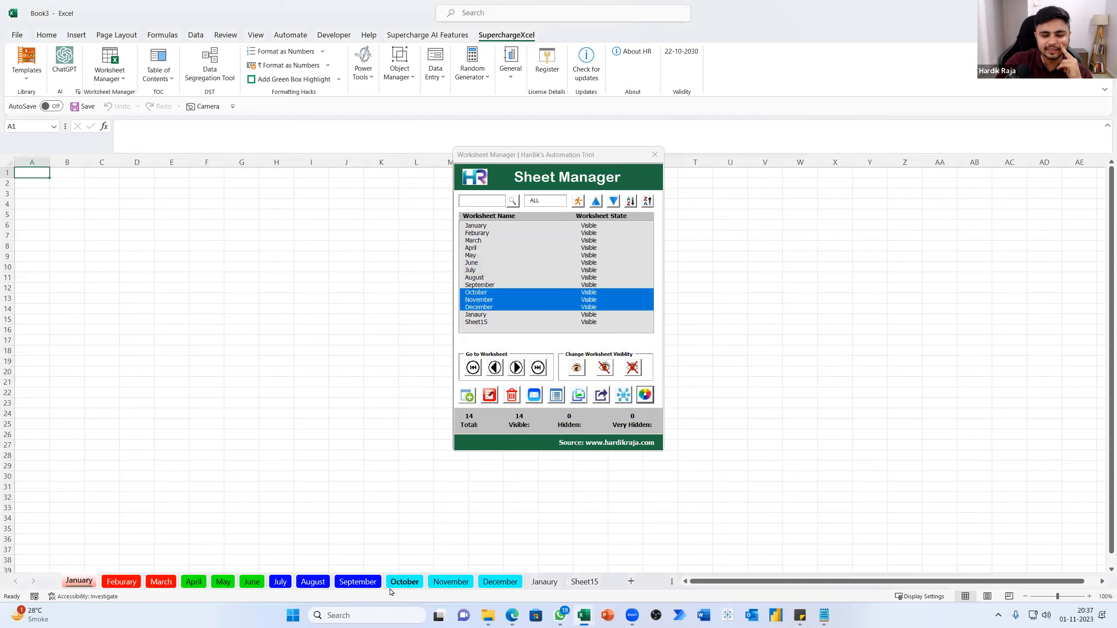
# Check the coloured Feburary and March sheet tabs and close the Worksheet Manager
pyautogui.click(114, 586)
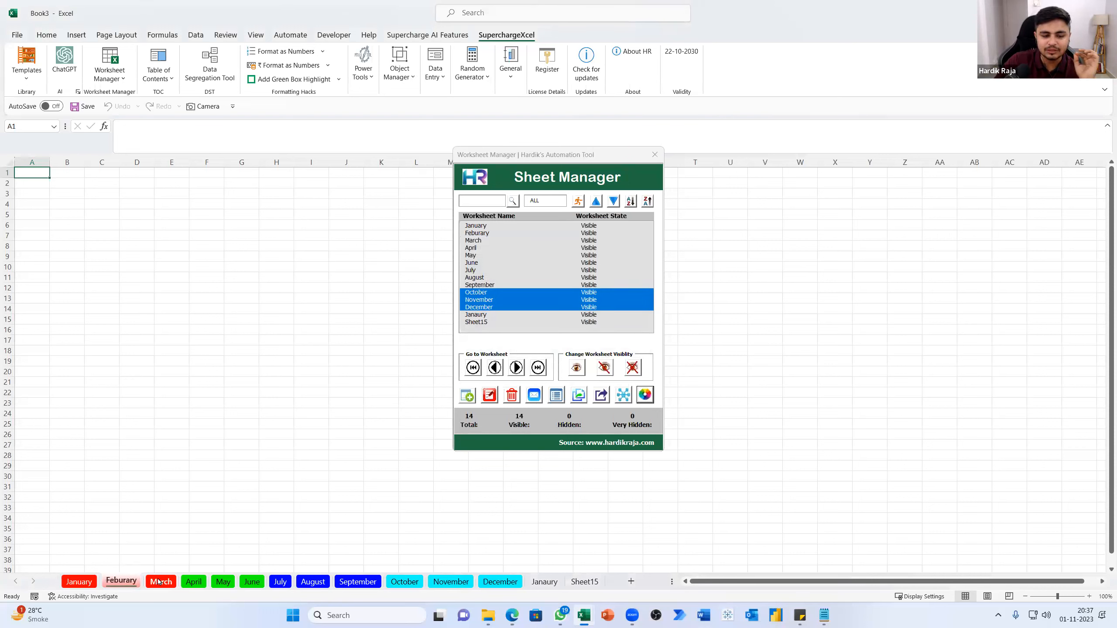
pyautogui.click(159, 582)
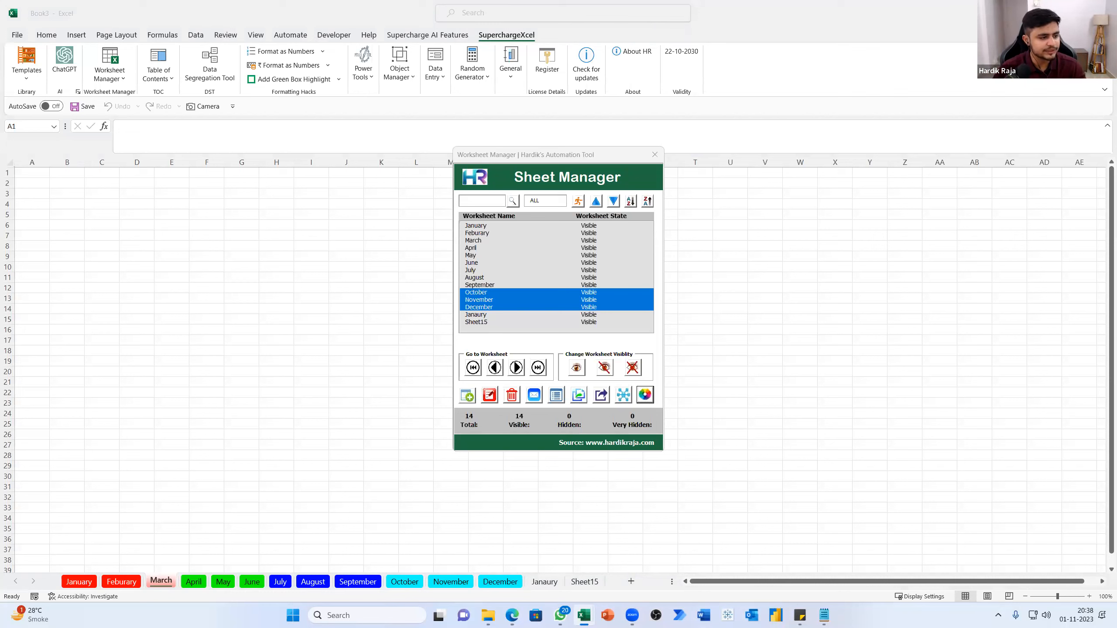
pyautogui.click(656, 155)
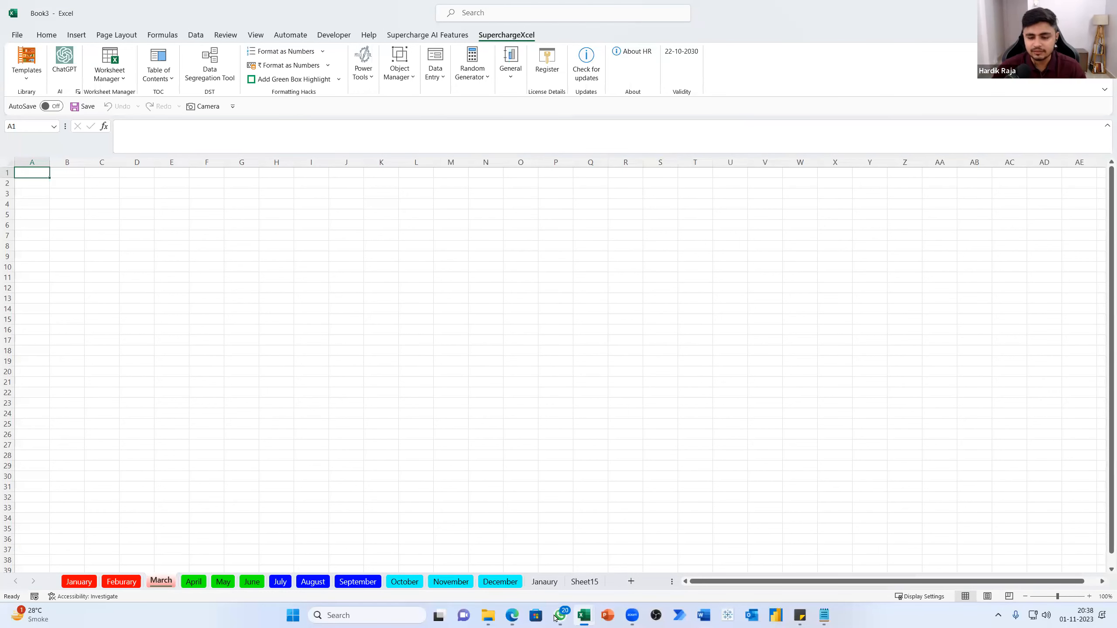
# Switch to the 7.Selection Tool workbook and open cell B24 on the Copy to Mail Body sheet
pyautogui.moveTo(587, 618)
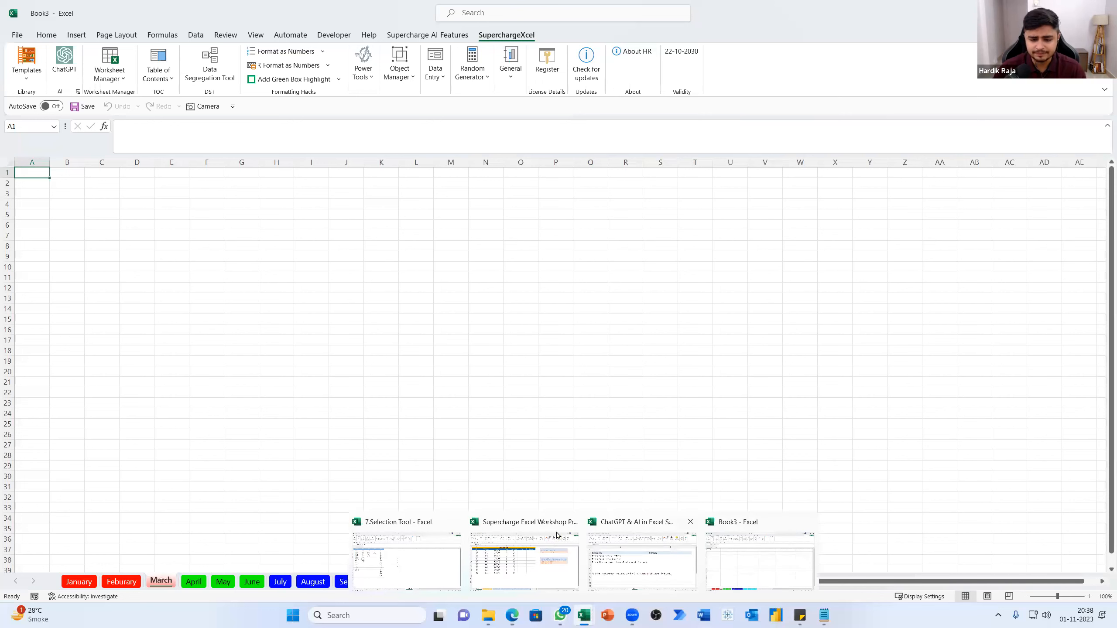
pyautogui.click(409, 557)
pyautogui.click(32, 584)
pyautogui.click(32, 584)
pyautogui.click(32, 583)
pyautogui.click(32, 583)
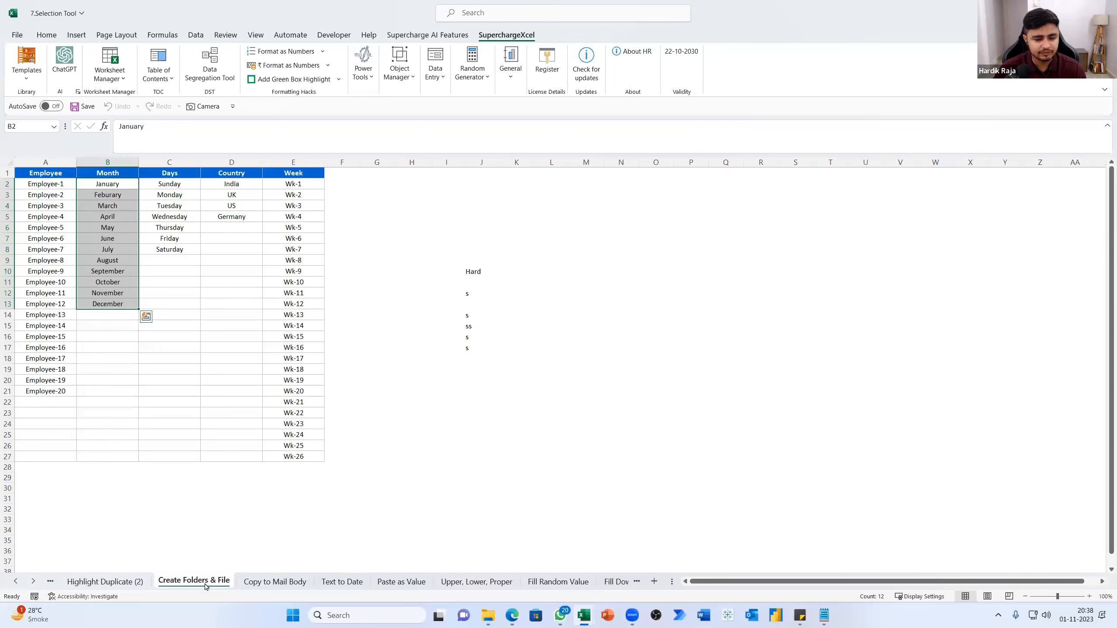
pyautogui.click(272, 581)
pyautogui.click(272, 540)
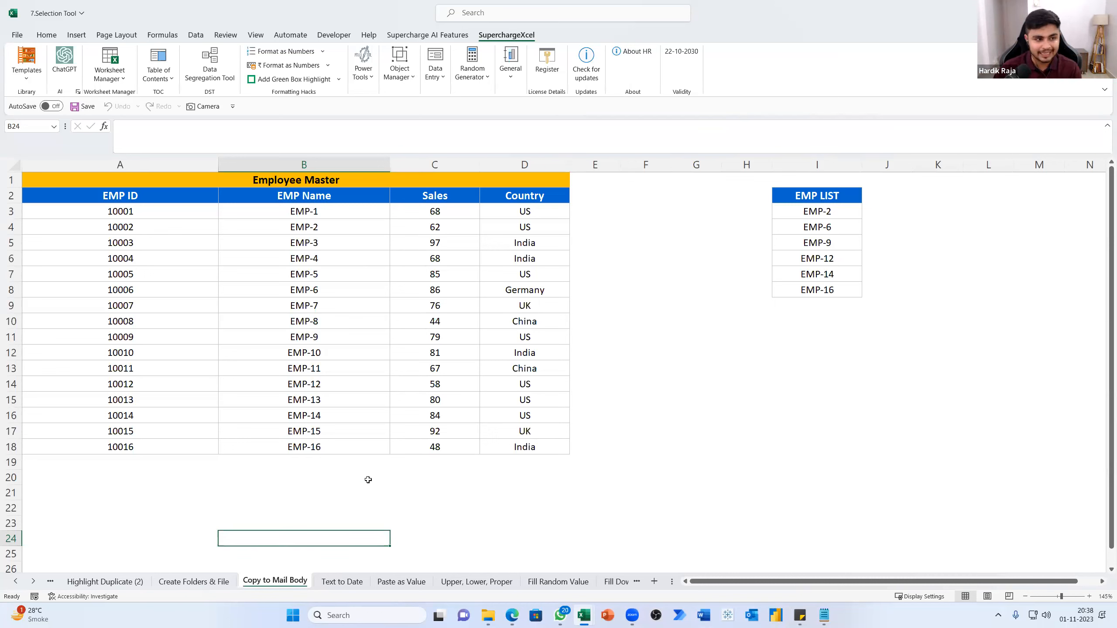
pyautogui.click(276, 80)
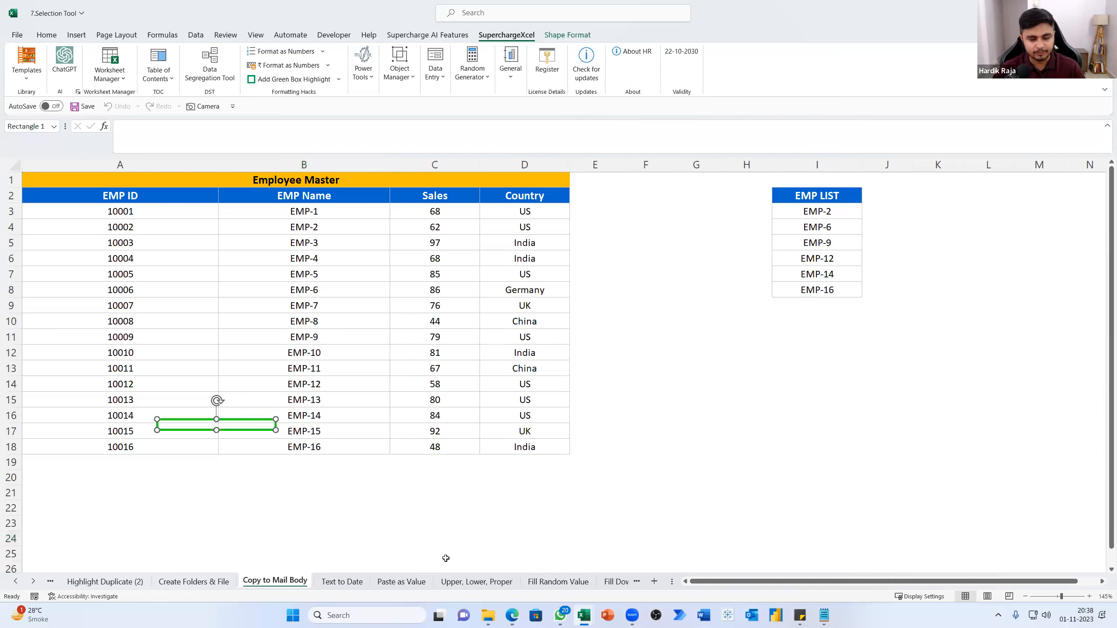
pyautogui.press('Delete')
pyautogui.click(295, 483)
# Add a red box highlight for the range B7:C13 and fit it around B8:C12 in the Employee Master table
pyautogui.moveTo(132, 270); pyautogui.dragTo(417, 331)
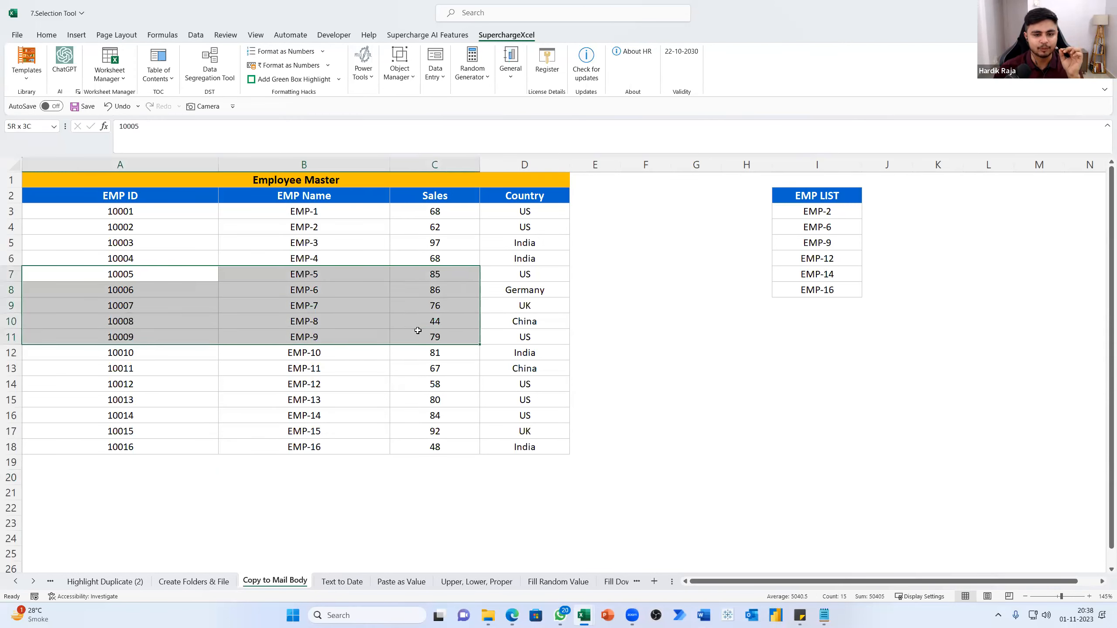
pyautogui.moveTo(269, 277); pyautogui.dragTo(411, 365)
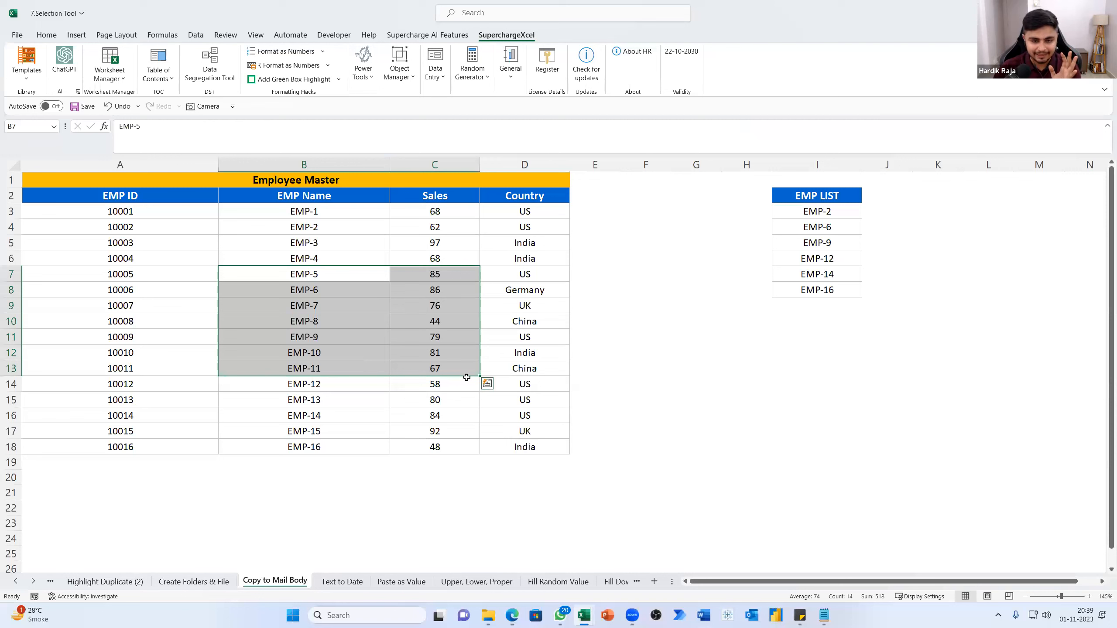
pyautogui.click(339, 80)
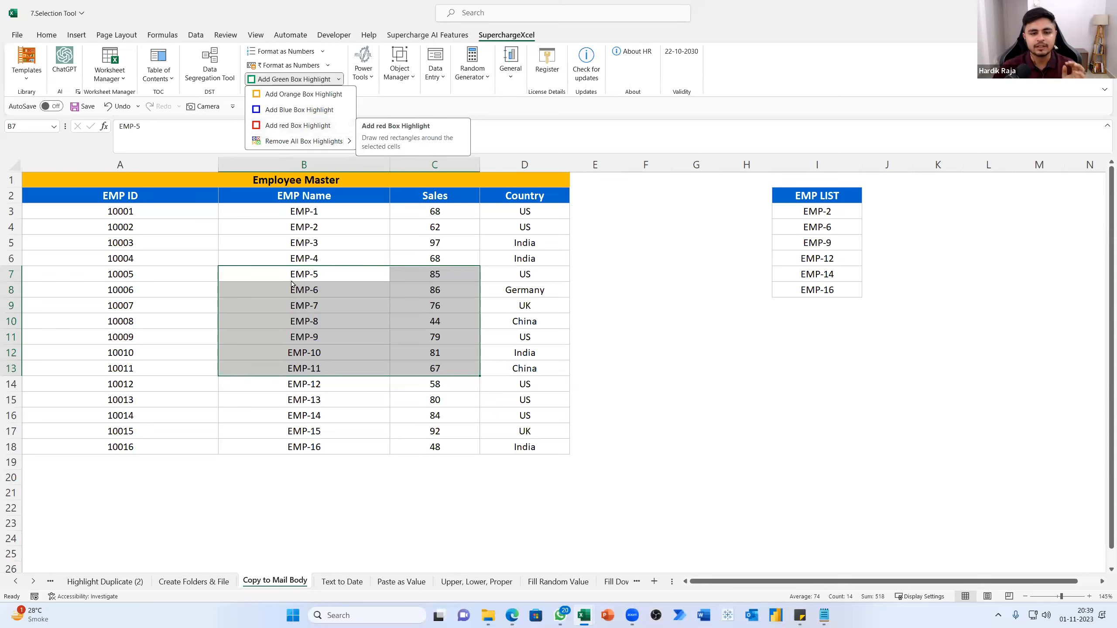
pyautogui.click(266, 126)
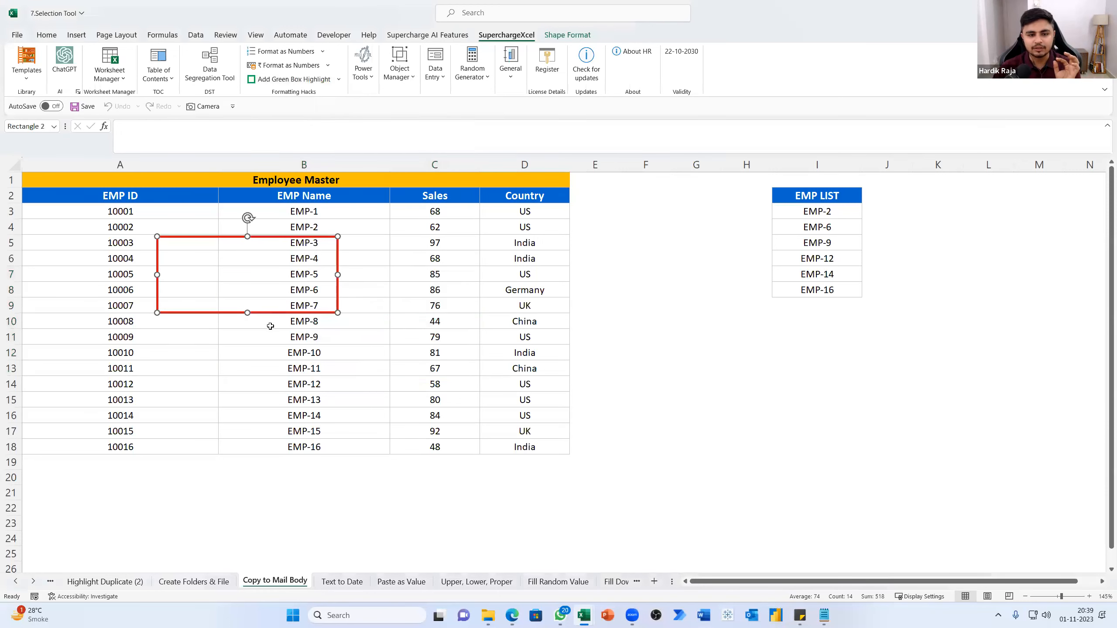
pyautogui.moveTo(268, 316); pyautogui.dragTo(331, 359)
pyautogui.moveTo(404, 321); pyautogui.dragTo(479, 321)
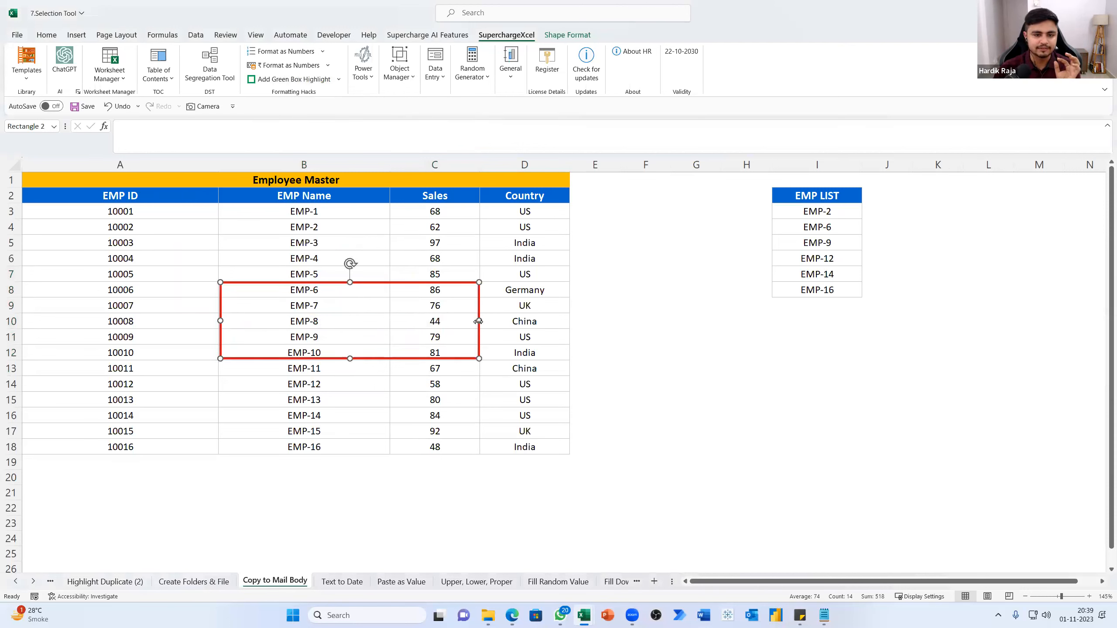
pyautogui.click(415, 414)
pyautogui.click(623, 446)
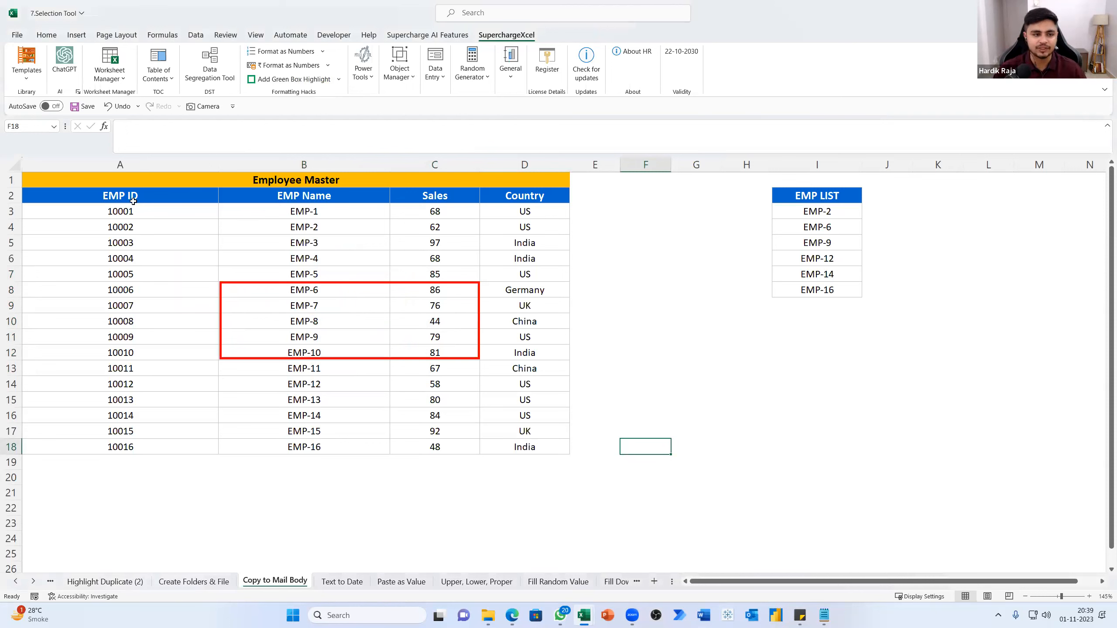
# Copy the whole Employee Master table, A1:D18, to a new mail body
pyautogui.moveTo(89, 178); pyautogui.dragTo(315, 447)
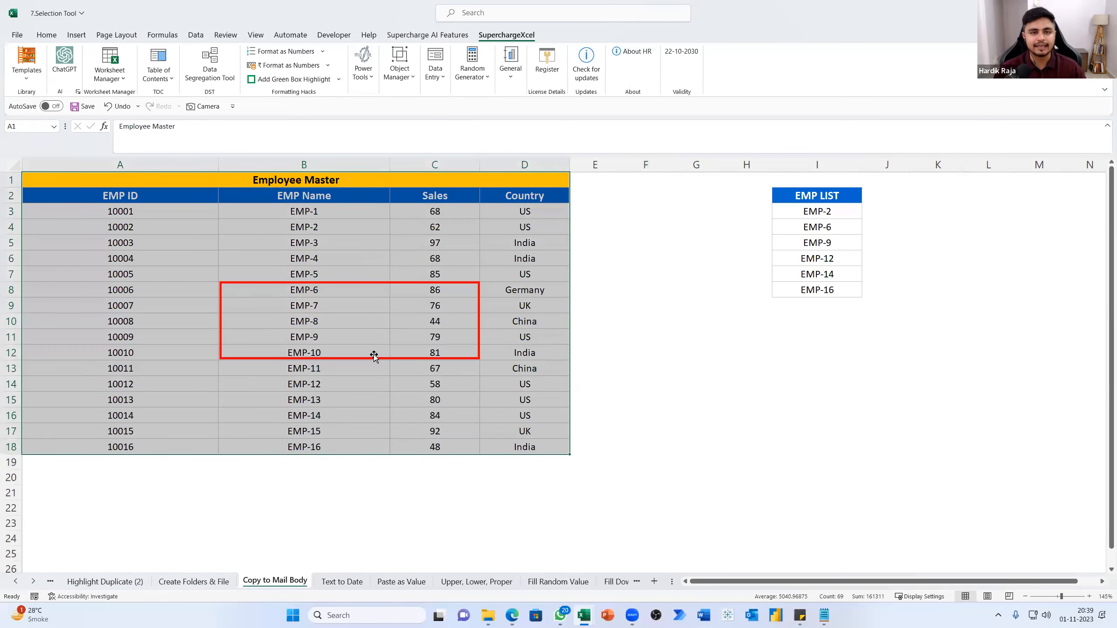
pyautogui.click(368, 75)
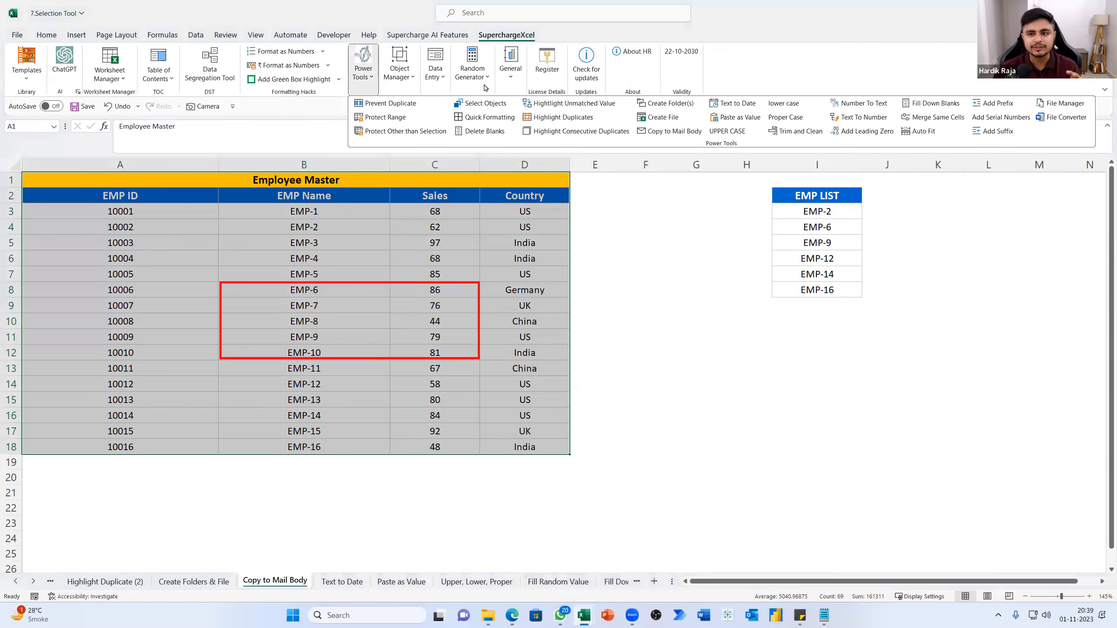
pyautogui.click(663, 132)
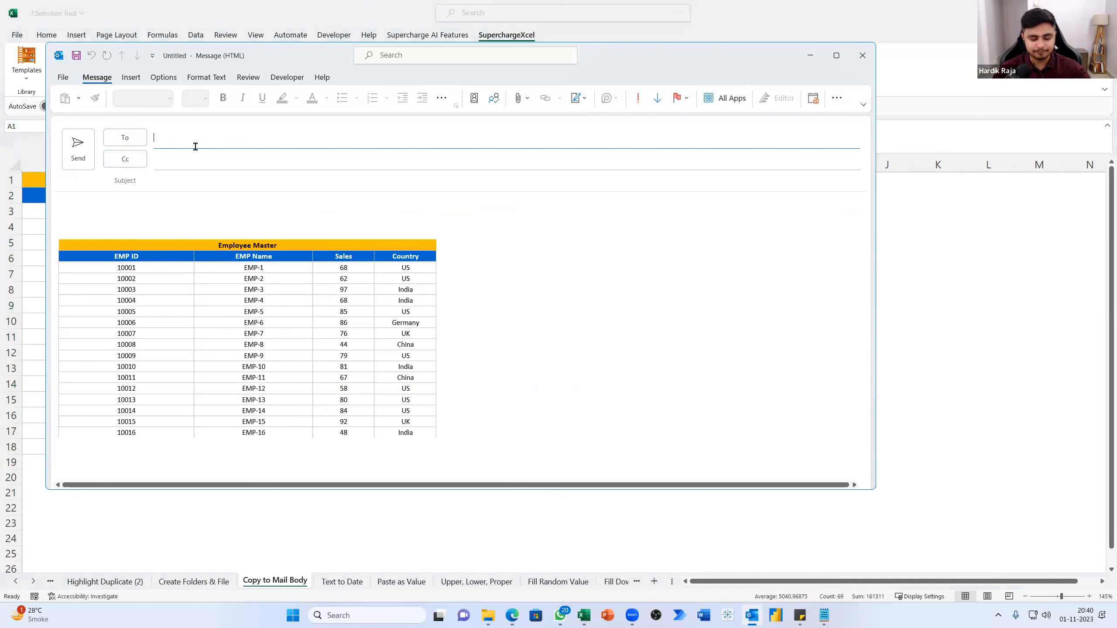
# Fill the recipient field with dummy text, enter the subject overs, and discard the message without saving
pyautogui.write('fffjfj')
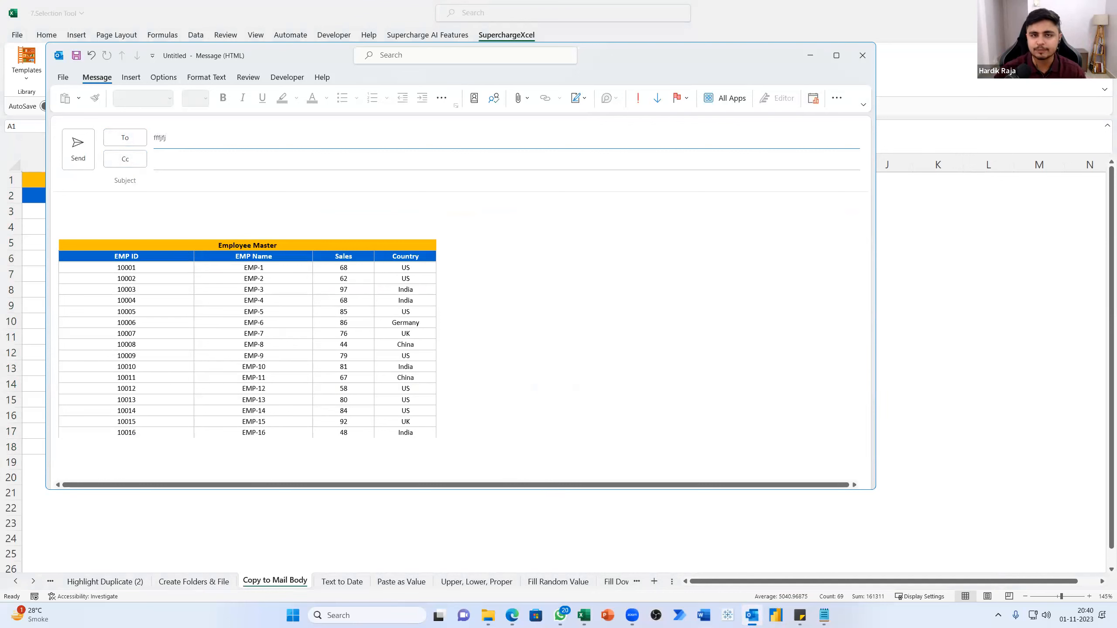
pyautogui.click(173, 185)
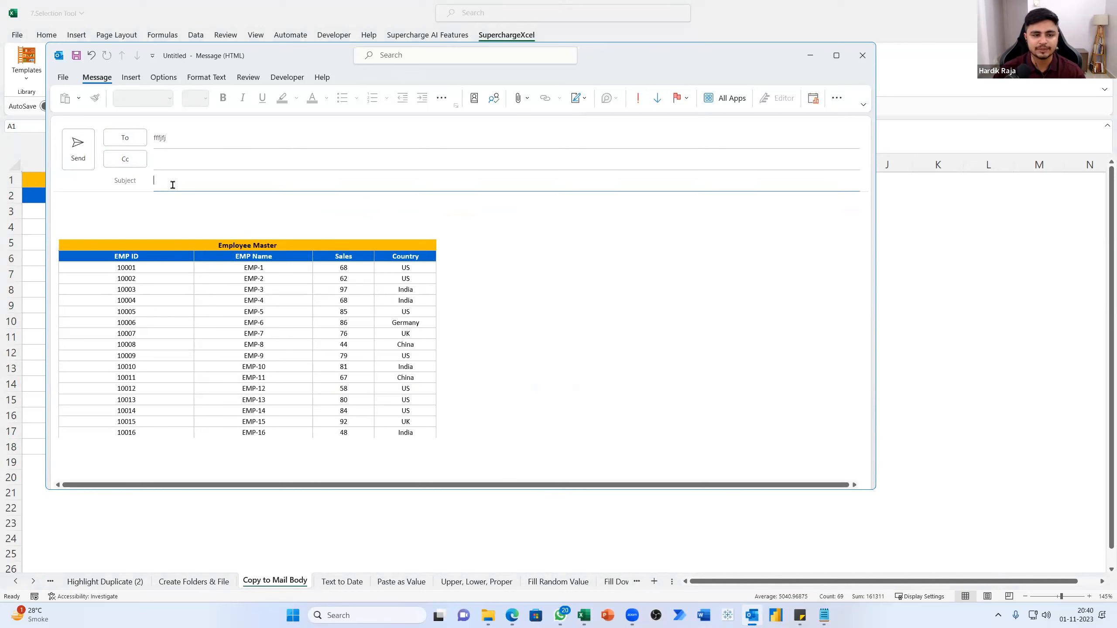
pyautogui.write('overs')
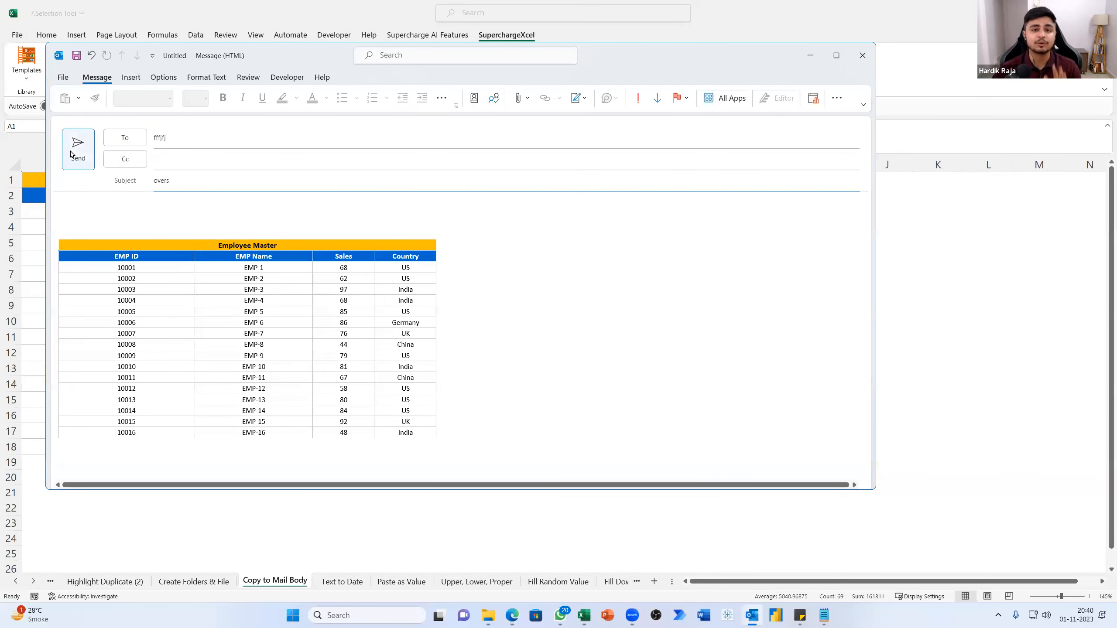
pyautogui.click(862, 55)
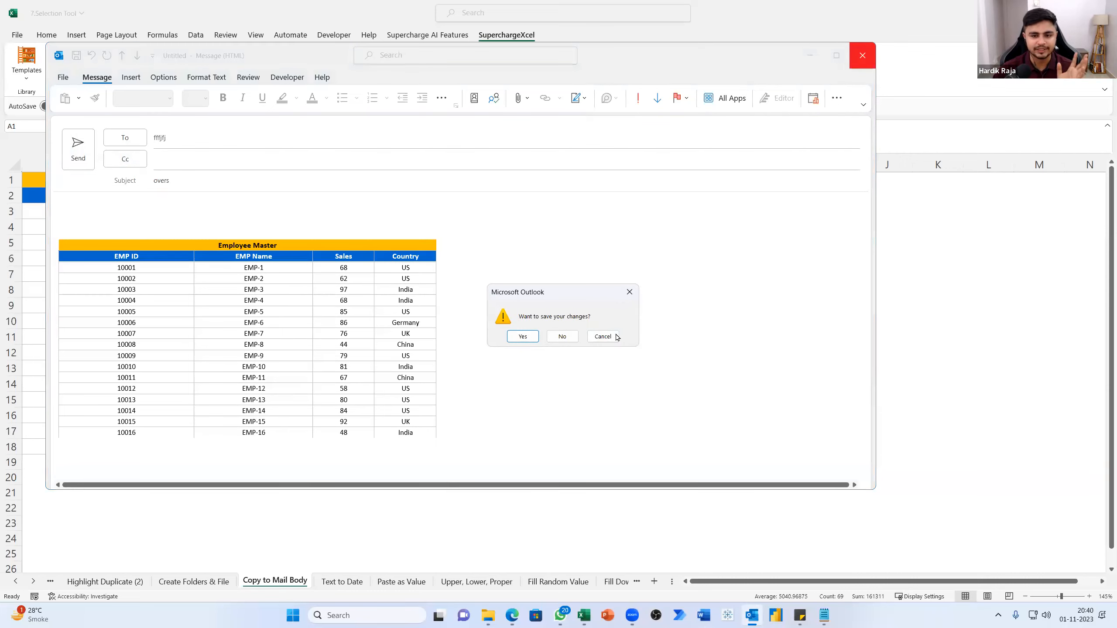
pyautogui.click(562, 336)
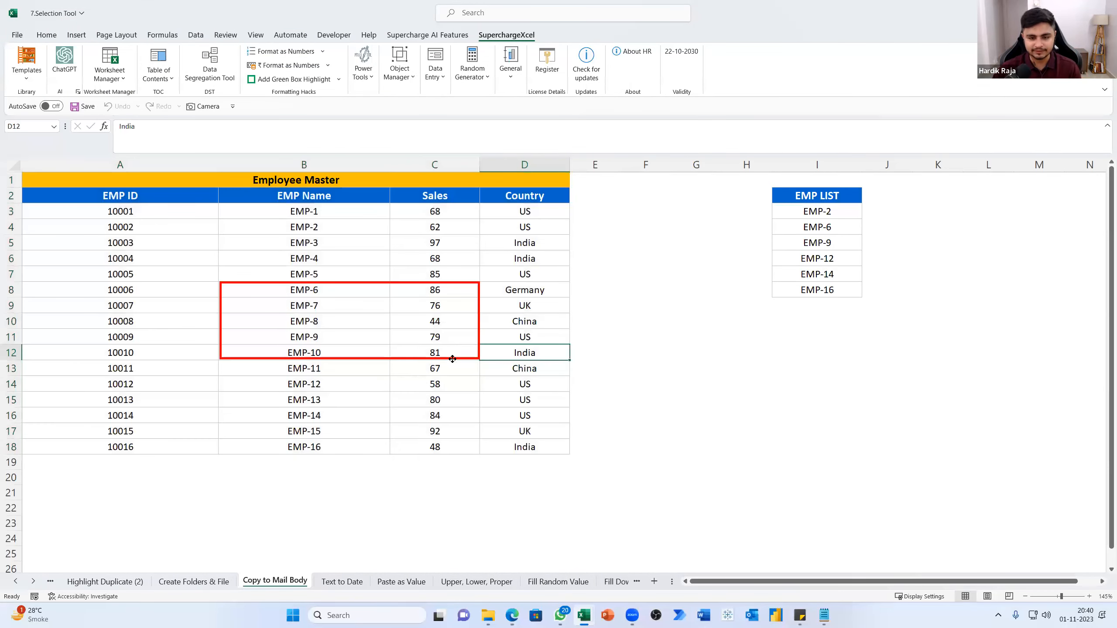
# Delete the red box highlight around B8:C12
pyautogui.click(453, 358)
pyautogui.press('Delete')
pyautogui.click(322, 303)
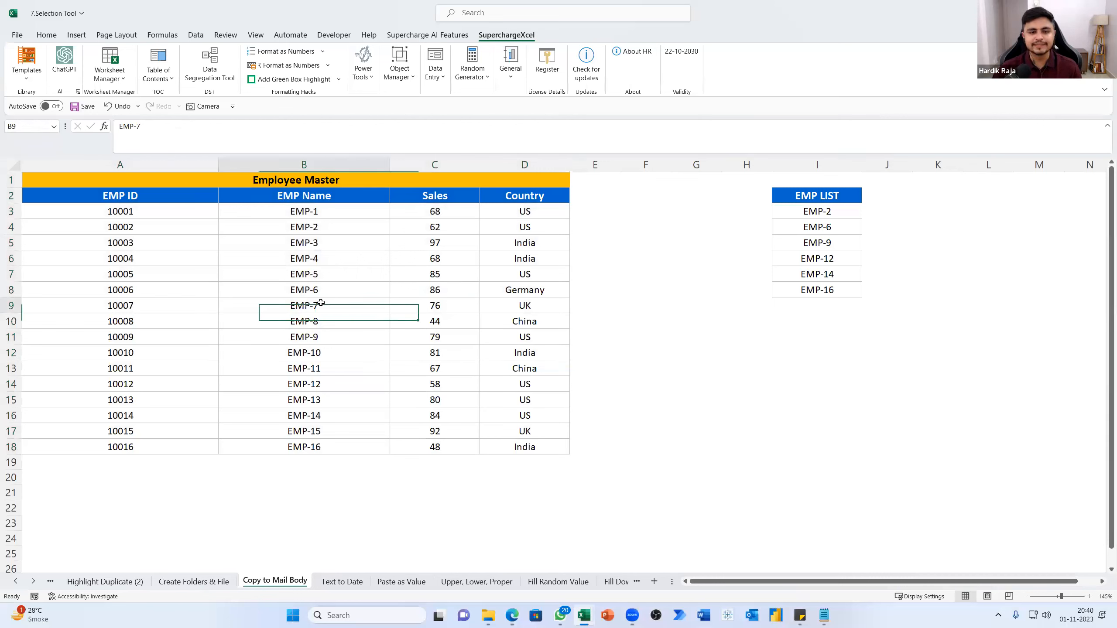
# Add a green box highlight for B9:C10 and move it over the EMP-7 name and sales value
pyautogui.moveTo(375, 306); pyautogui.dragTo(417, 324)
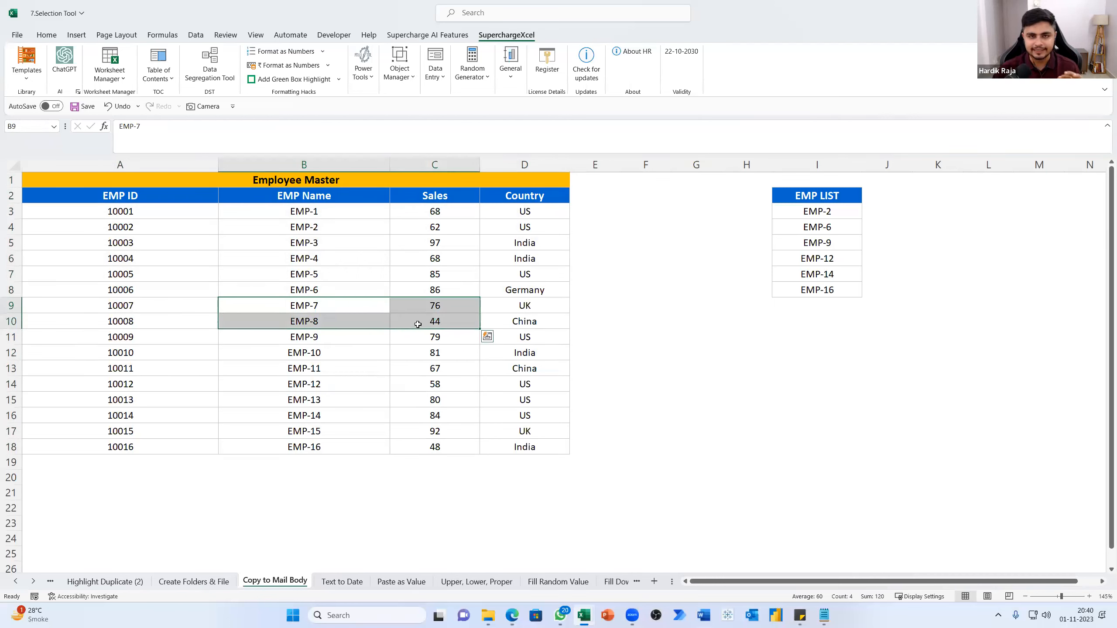
pyautogui.click(284, 80)
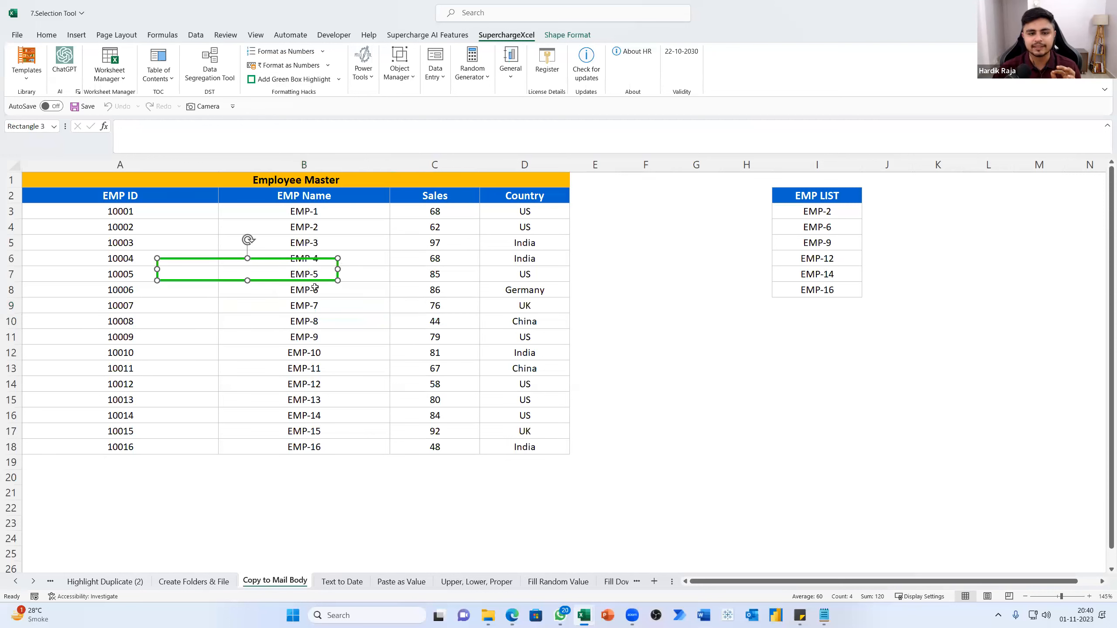
pyautogui.moveTo(292, 281); pyautogui.dragTo(404, 315)
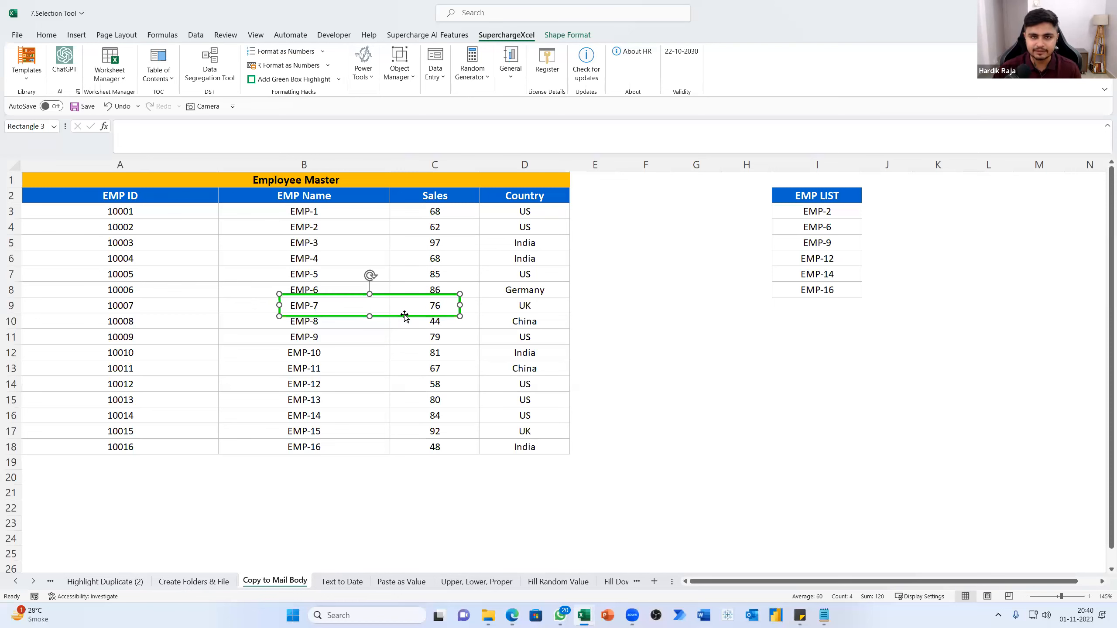
# Copy the range A6:D14 of the Employee Master table to a new mail body
pyautogui.moveTo(109, 186); pyautogui.dragTo(417, 452)
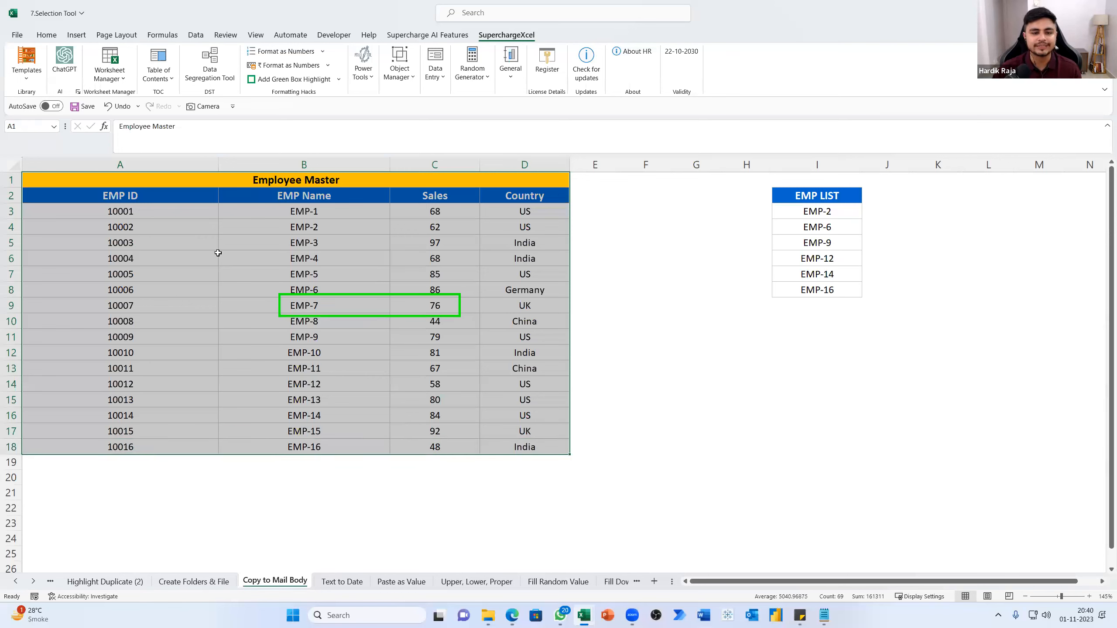
pyautogui.moveTo(125, 264); pyautogui.dragTo(533, 389)
pyautogui.click(370, 83)
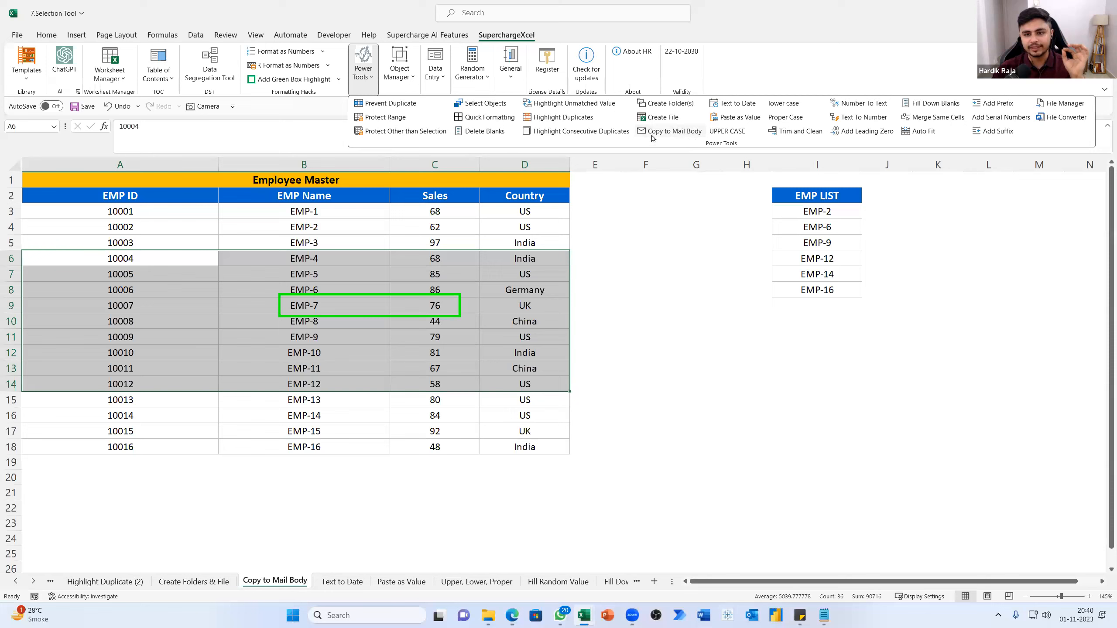
pyautogui.click(653, 137)
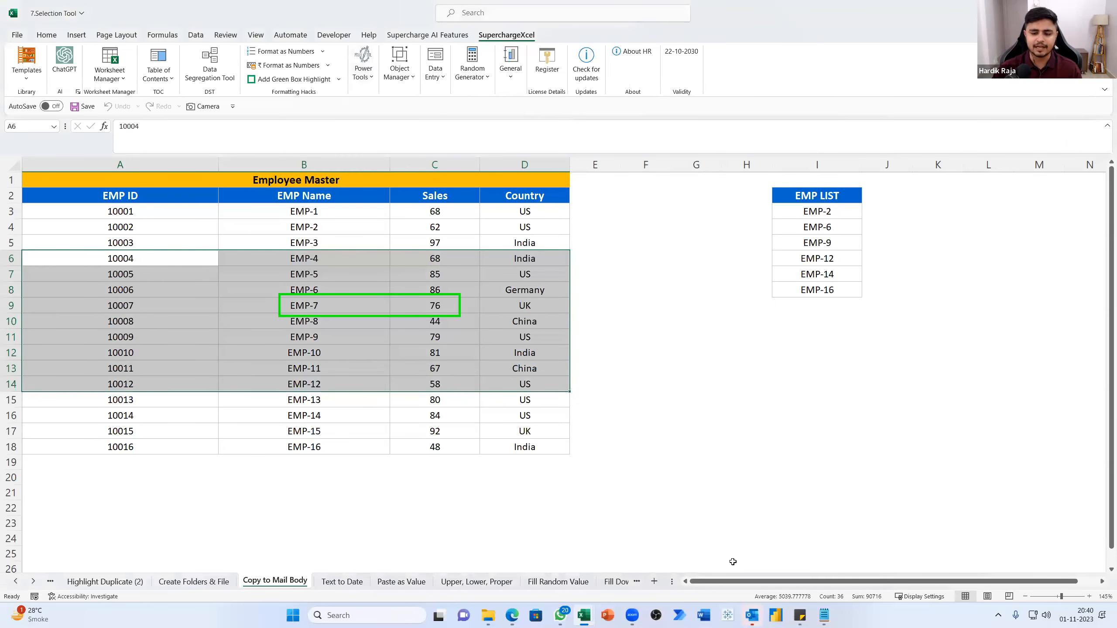
# Replace the EMP-7 entry in the mail's table with a person's first name
pyautogui.click(258, 279)
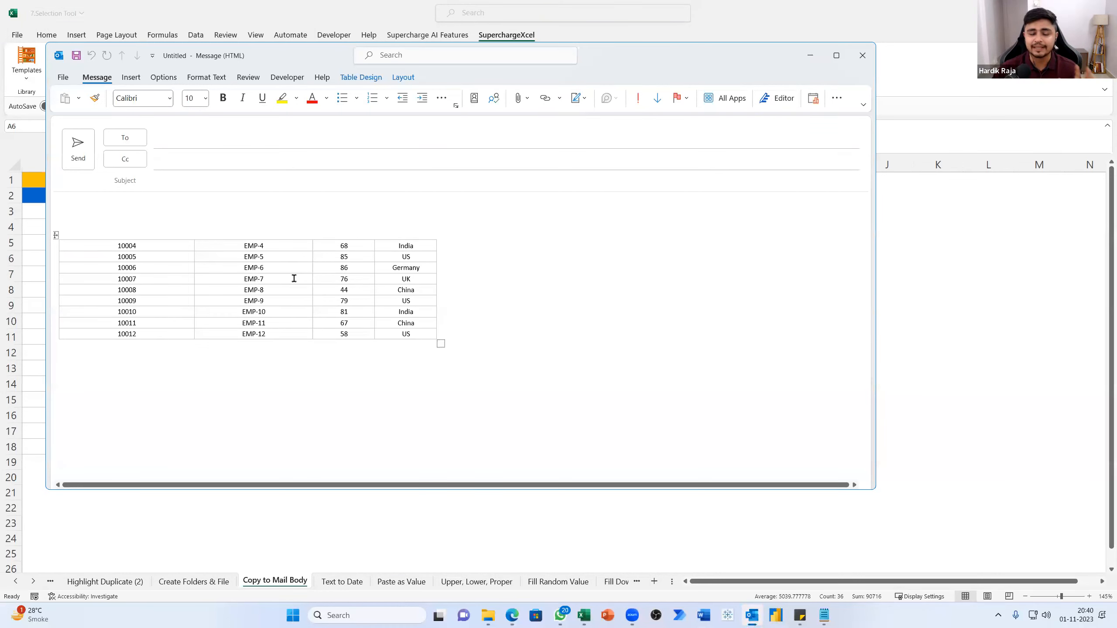
pyautogui.press('BackSpace')
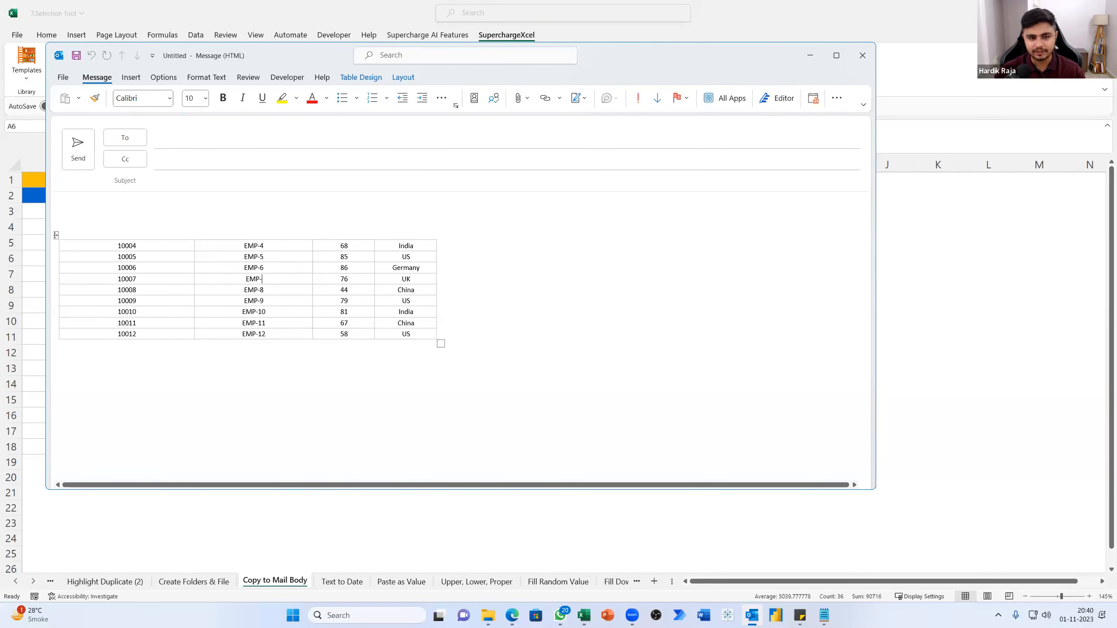
pyautogui.press('BackSpace')
pyautogui.press('BackSpace')
pyautogui.press('BackSpace')
pyautogui.press('BackSpace')
pyautogui.write('Hardik')
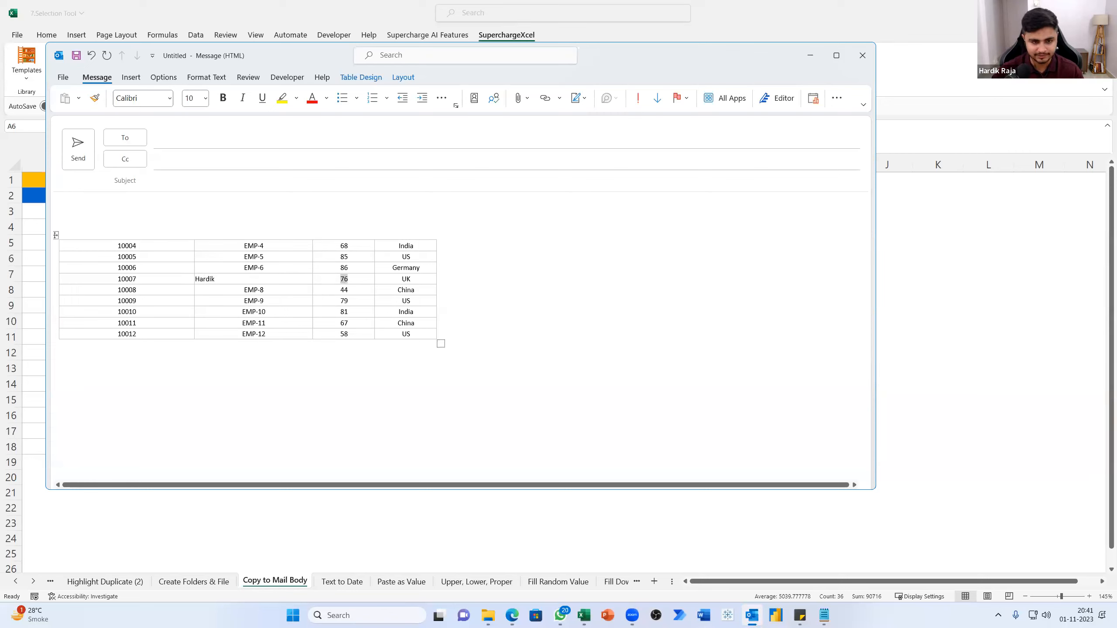
# Shift the replaced name inward in its mail table cell and add a line break there
pyautogui.press('Left')
pyautogui.press('Left')
pyautogui.press('Left')
pyautogui.press('Left')
pyautogui.press('Left')
pyautogui.press('Left')
pyautogui.press('Left')
pyautogui.press('Left')
pyautogui.press('Left')
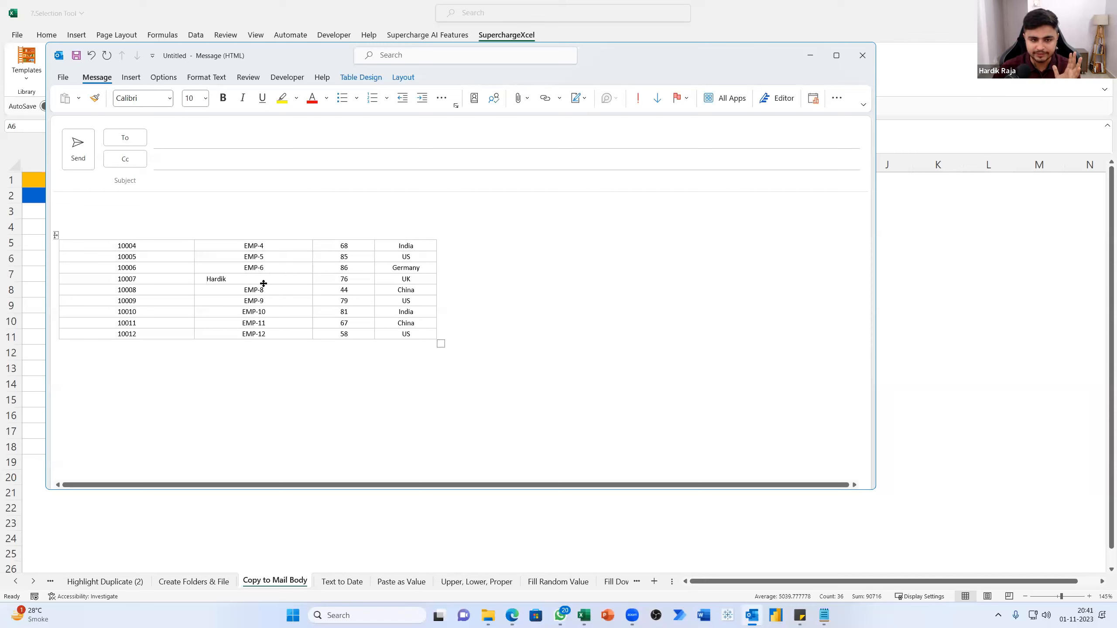
pyautogui.press('Return')
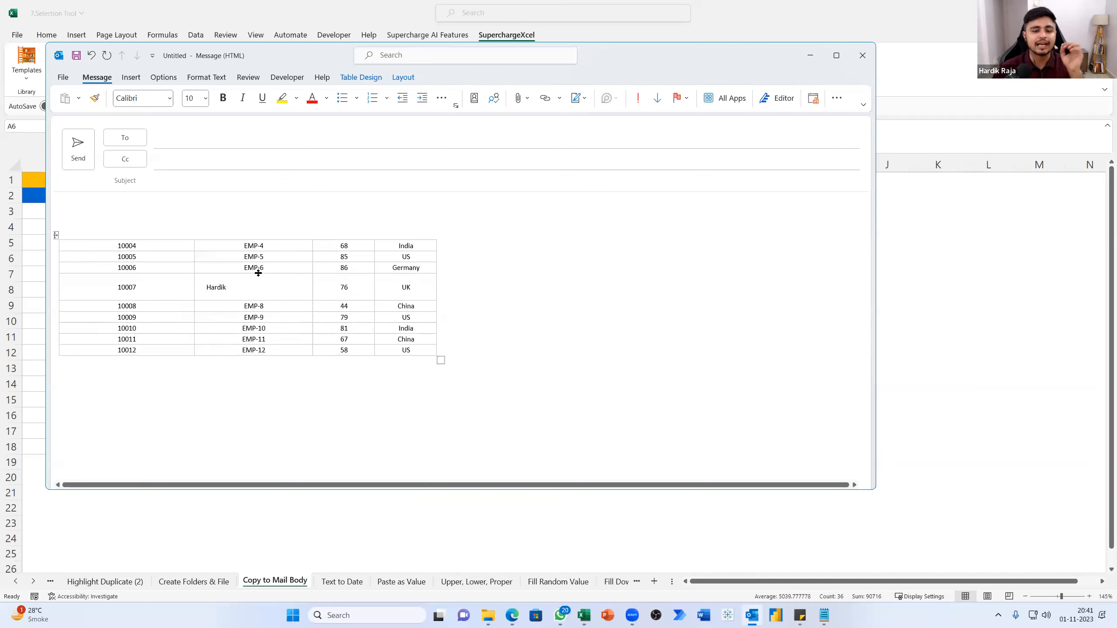
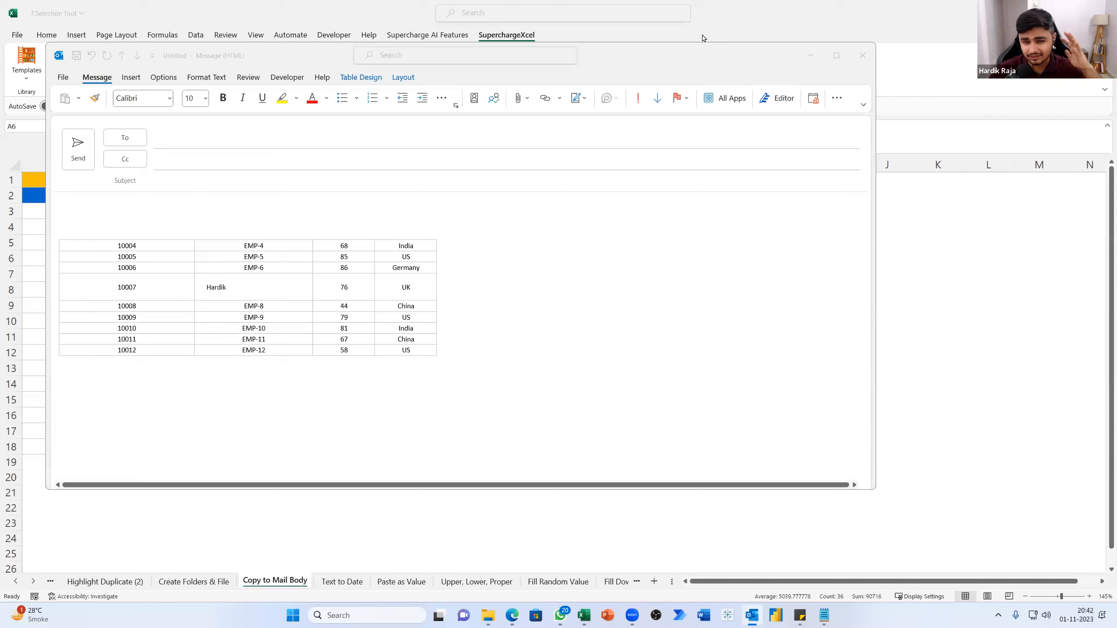
# Close the draft mail containing the copied employee table without saving its changes and return to the worksheet
pyautogui.click(853, 59)
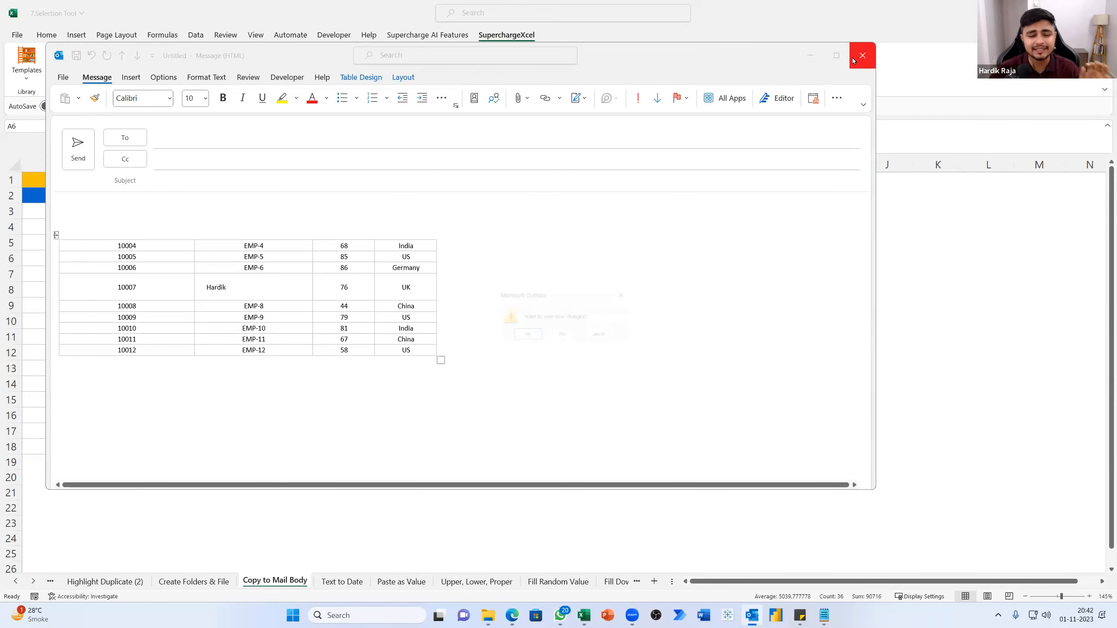
pyautogui.click(562, 336)
pyautogui.click(362, 319)
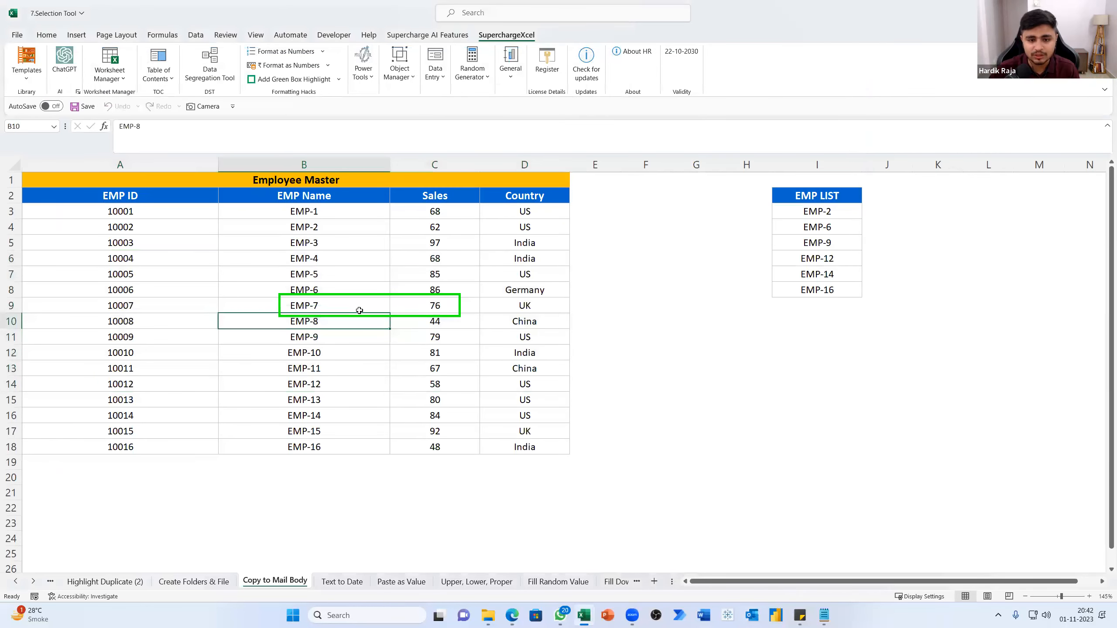
pyautogui.click(323, 317)
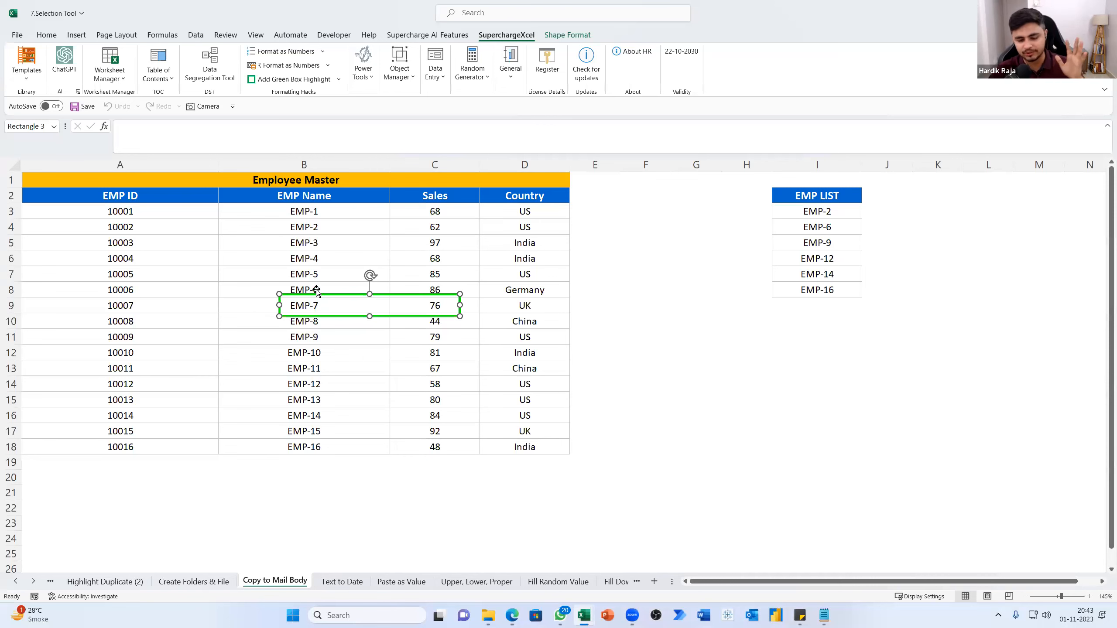
# Open the Text to Date sheet and examine the text dates under its YYYYMMDD, DD.MM.YY and MM|DD|YY headings
pyautogui.click(338, 582)
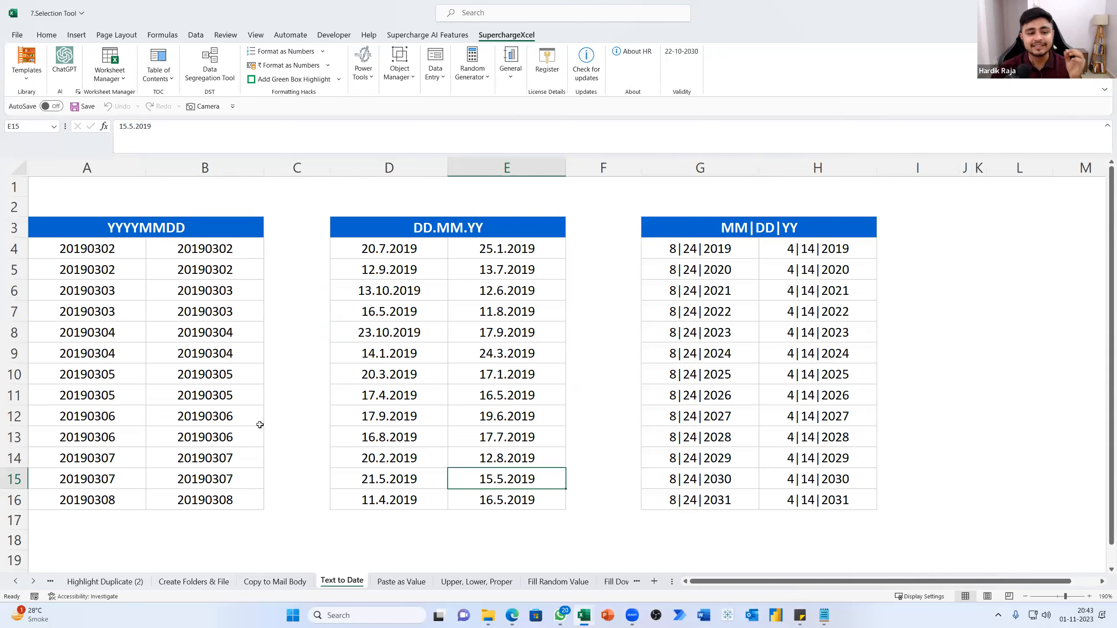
pyautogui.click(230, 417)
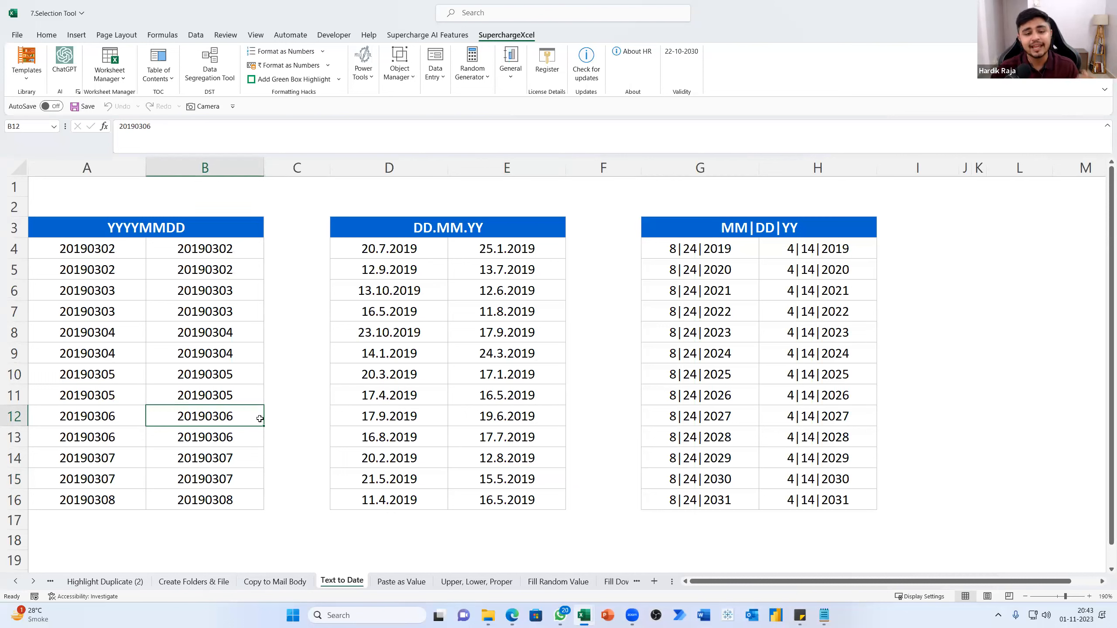
pyautogui.click(431, 351)
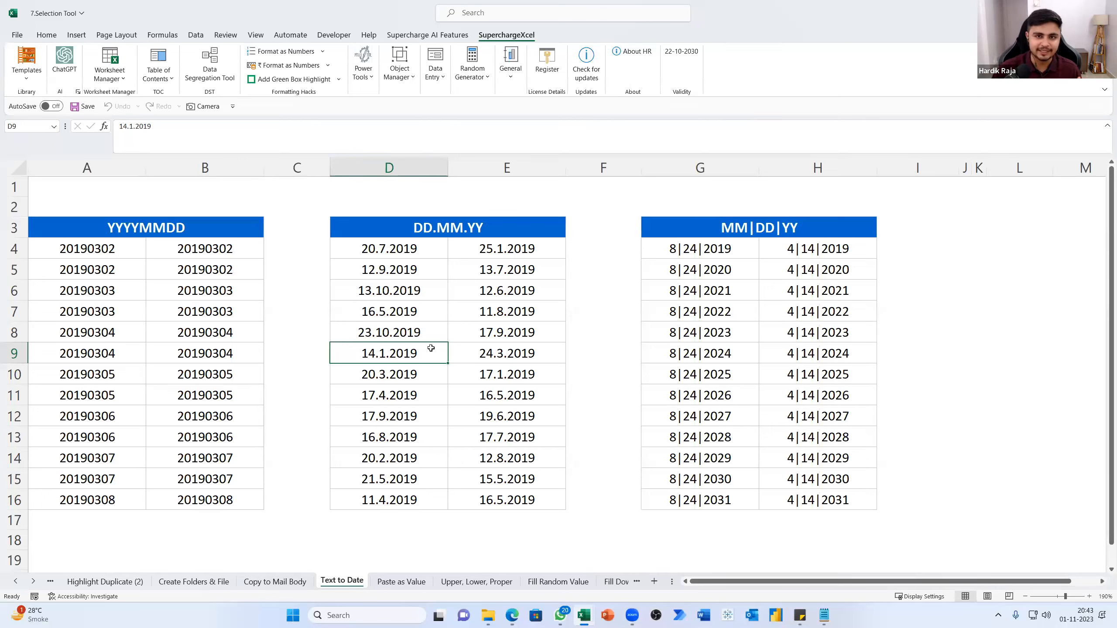
pyautogui.click(197, 223)
pyautogui.click(376, 228)
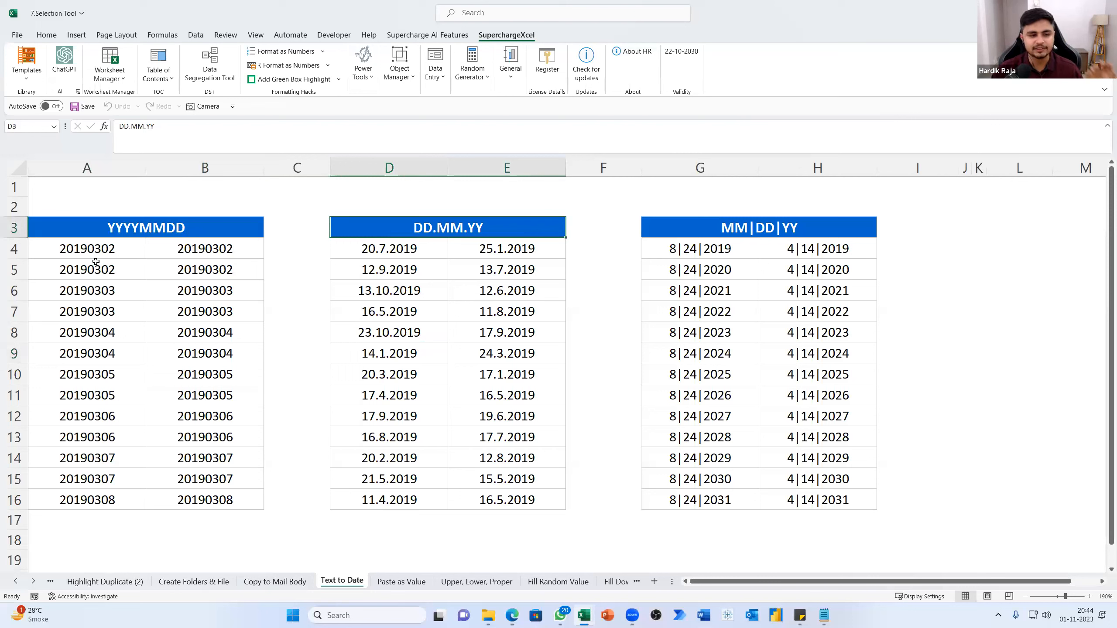
pyautogui.click(86, 248)
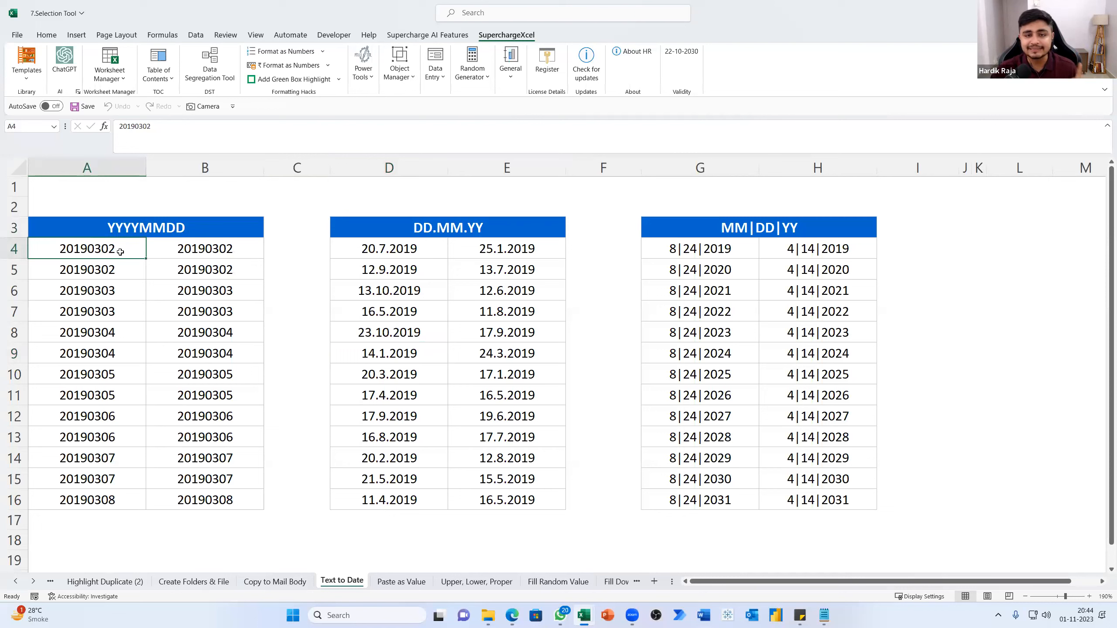
pyautogui.click(122, 234)
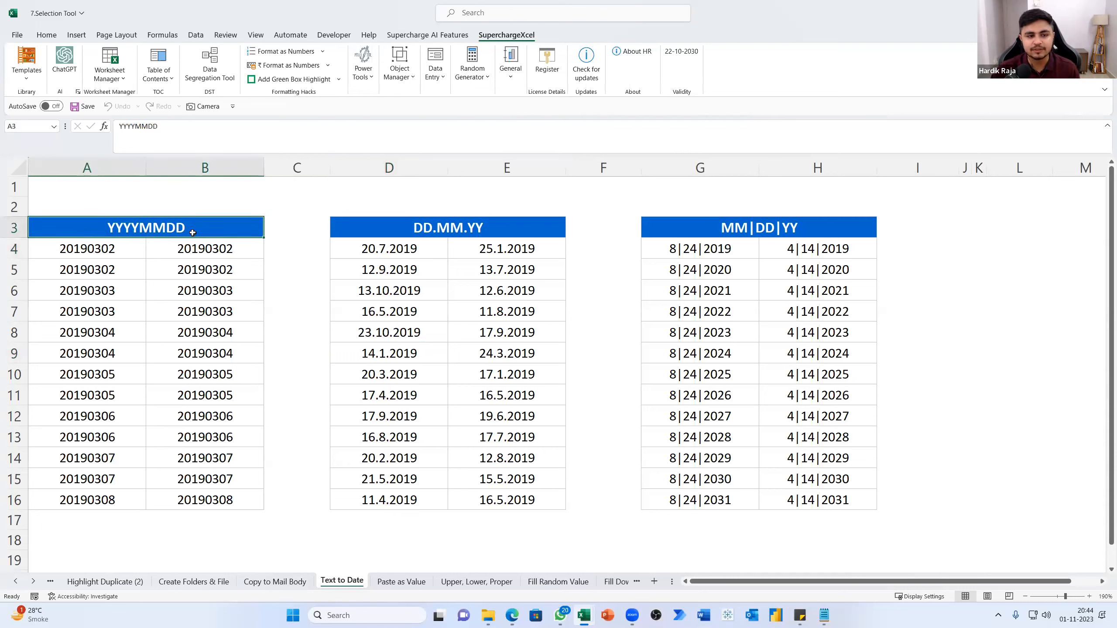
pyautogui.click(67, 255)
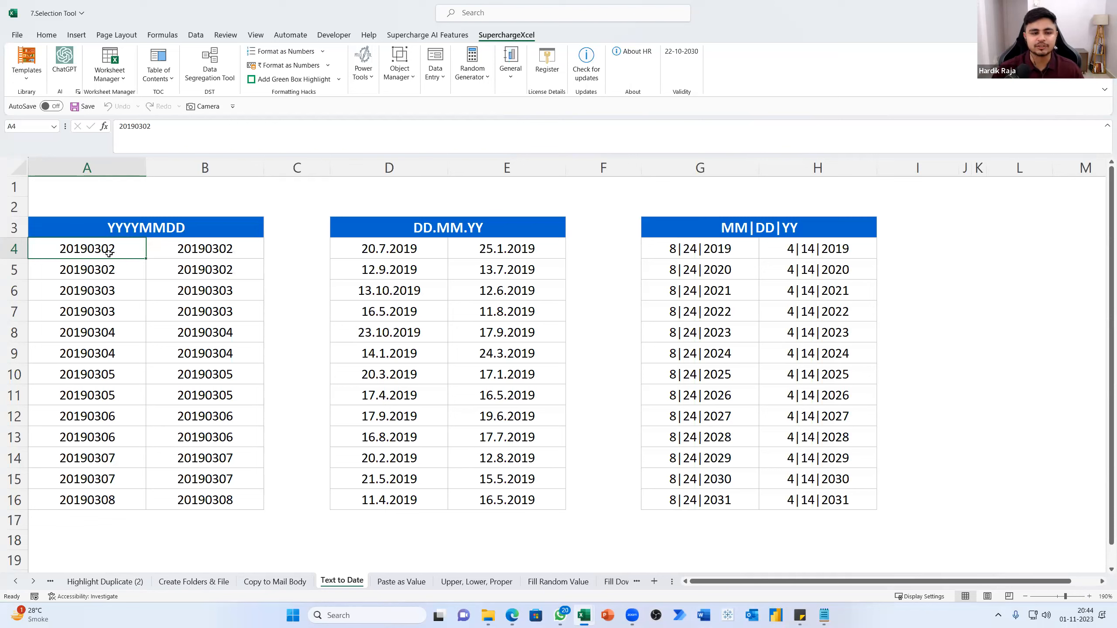
# Convert A4:B16 to real dates with Text to Date, keeping a copy of the sheet and using Year-Month-Day as the current format
pyautogui.moveTo(107, 252); pyautogui.dragTo(222, 505)
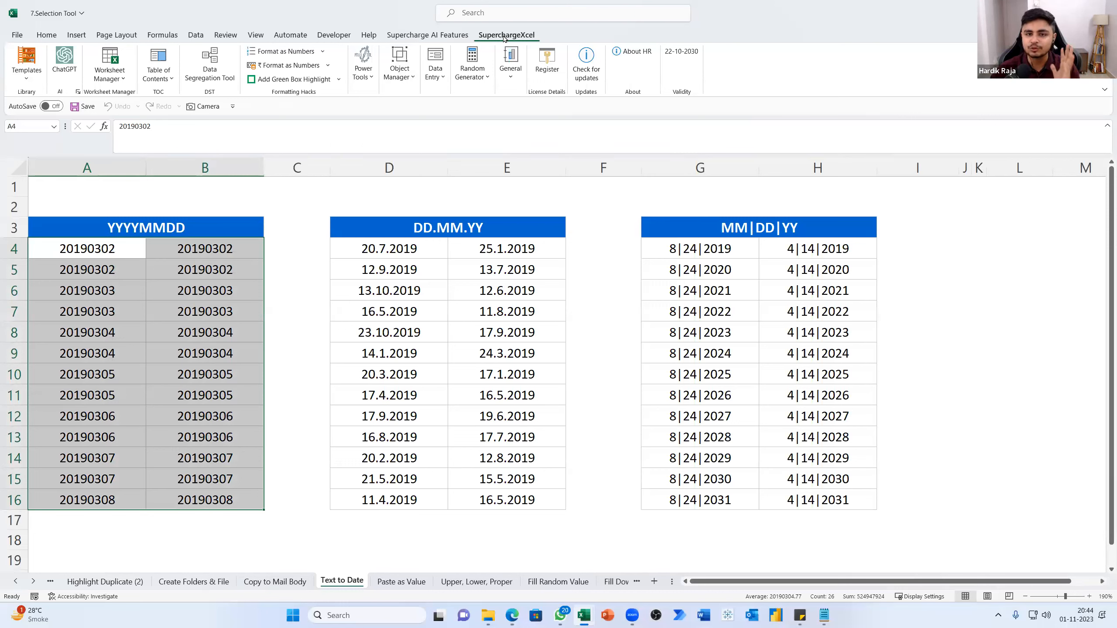
pyautogui.click(358, 78)
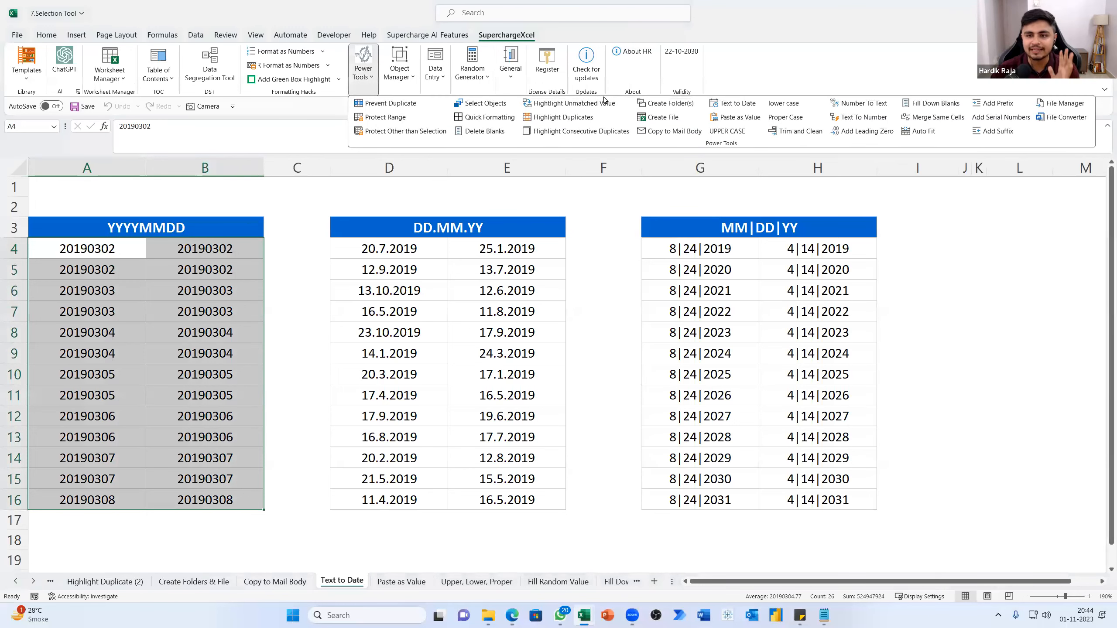
pyautogui.click(733, 104)
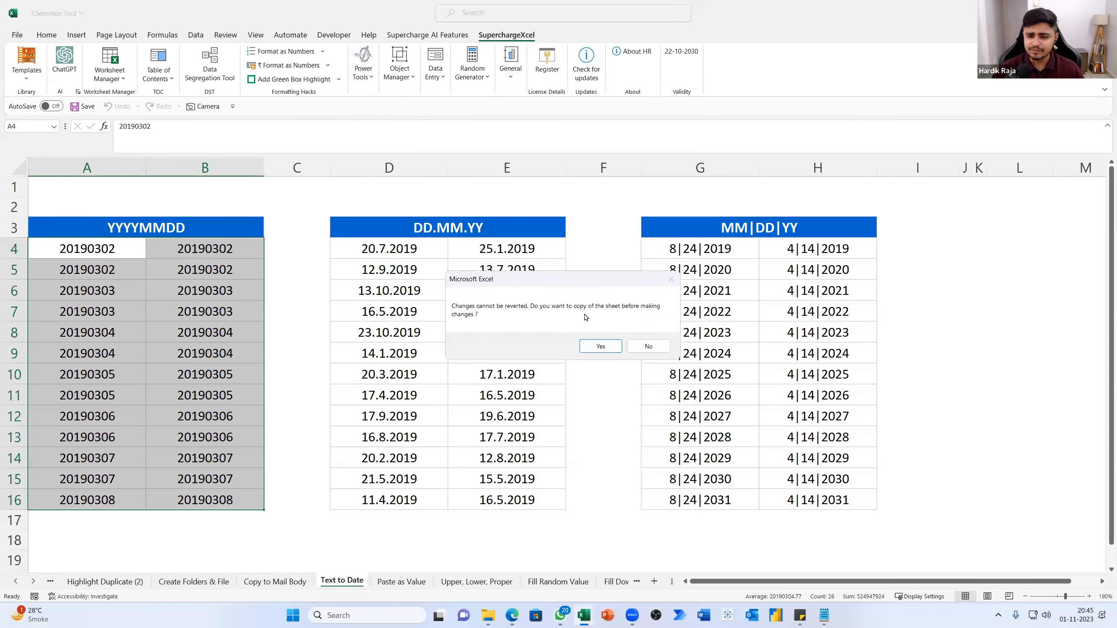
pyautogui.click(603, 347)
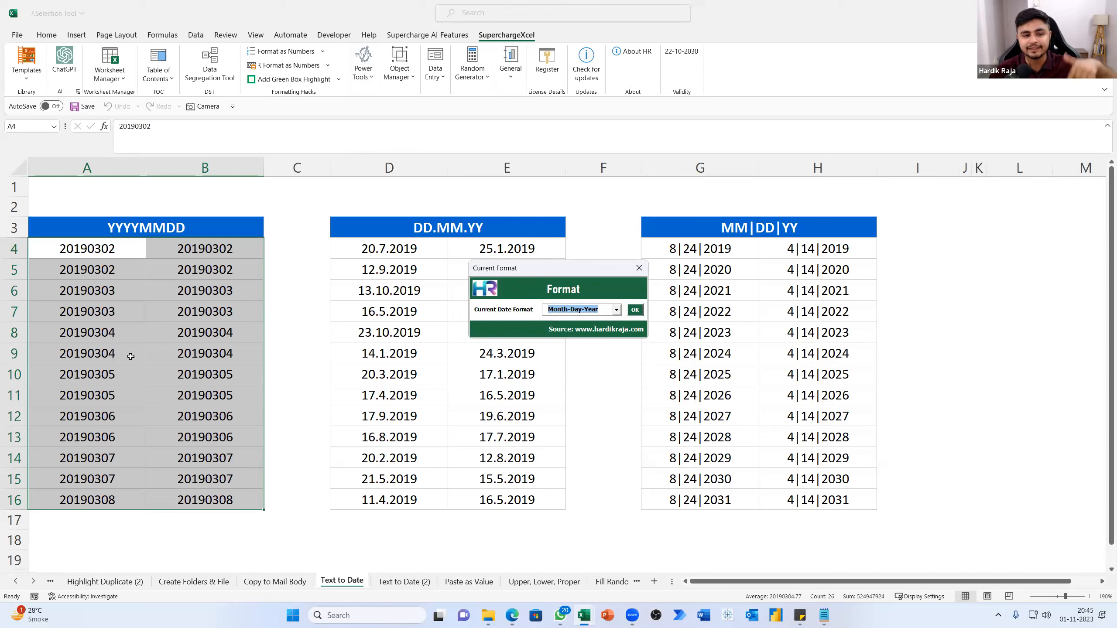
pyautogui.click(575, 313)
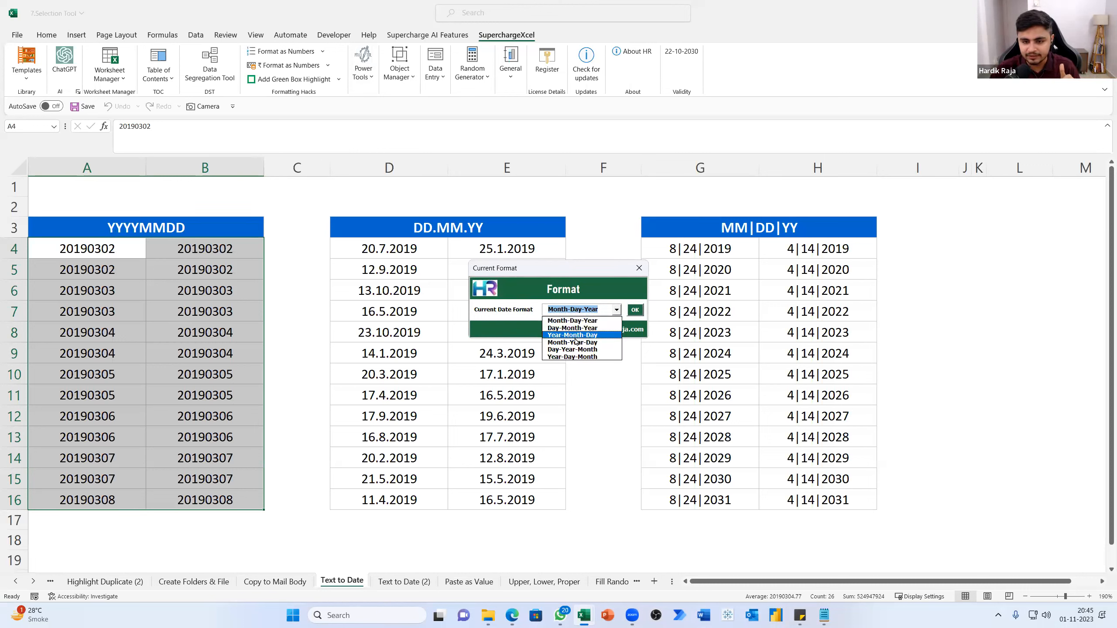
pyautogui.click(573, 336)
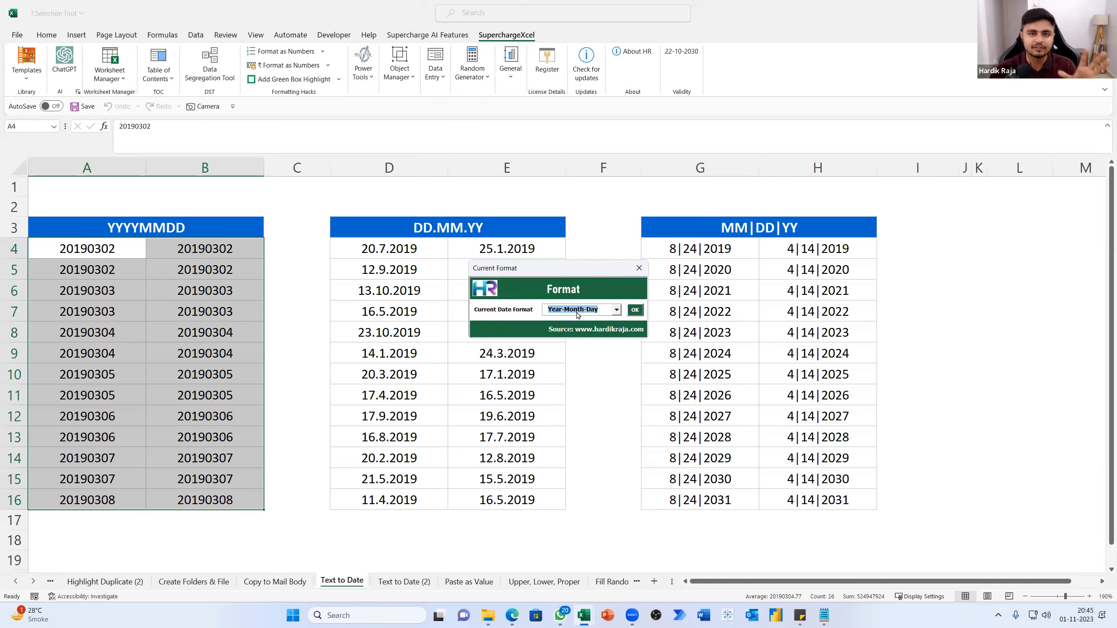
pyautogui.click(635, 310)
pyautogui.click(94, 255)
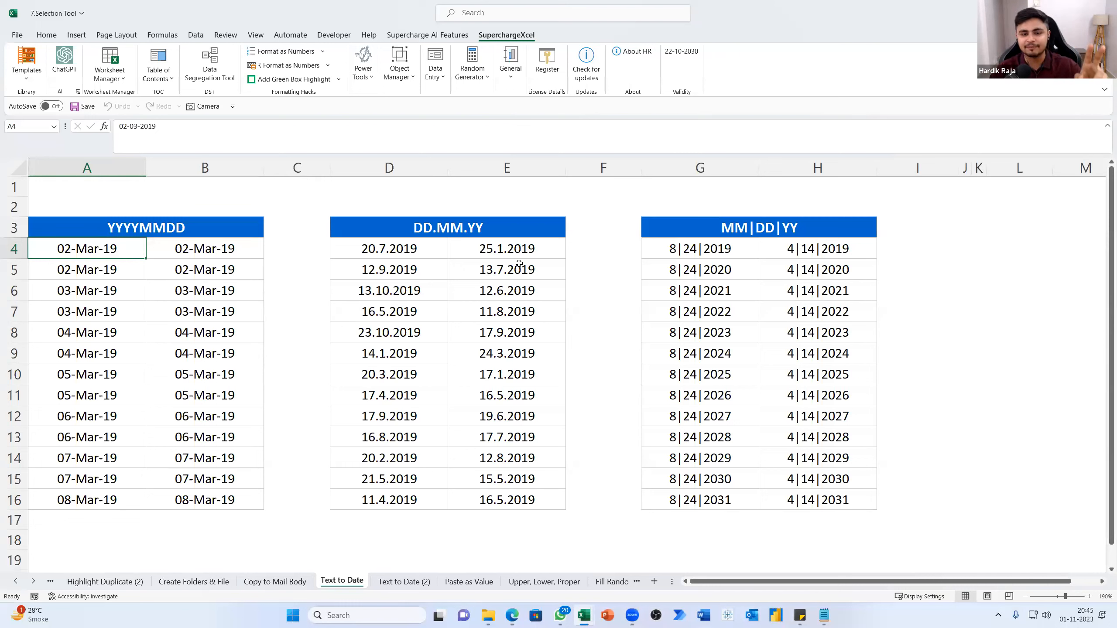
# Convert the DD.MM.YY values in D4:E16 with Text to Date, keeping a sheet copy and choosing Day-Month-Year as the current format
pyautogui.click(445, 240)
pyautogui.click(174, 236)
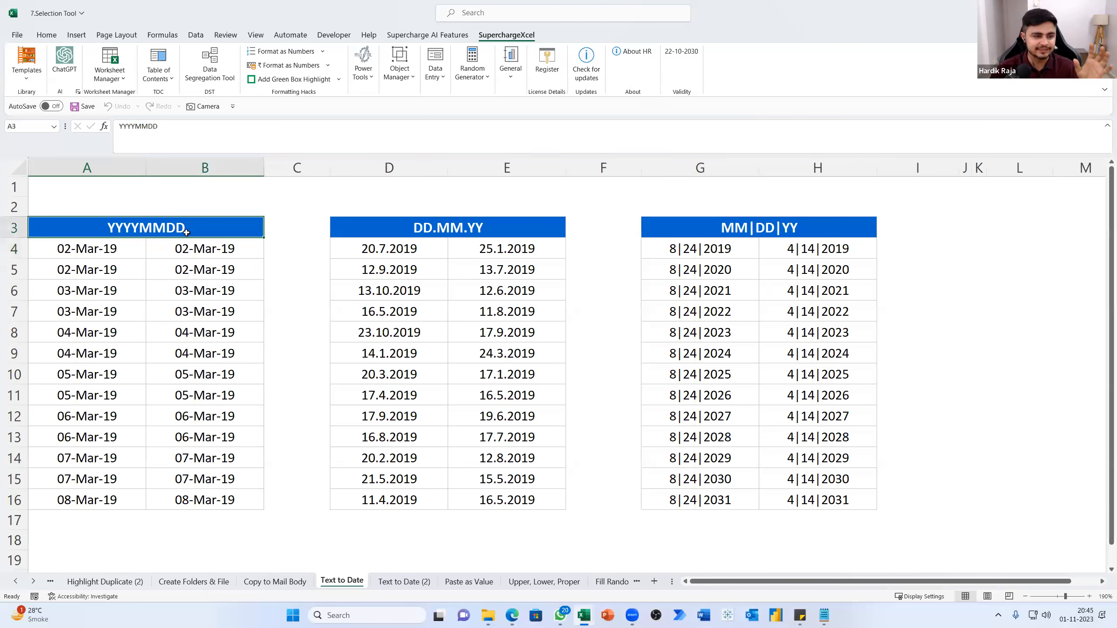
pyautogui.click(405, 231)
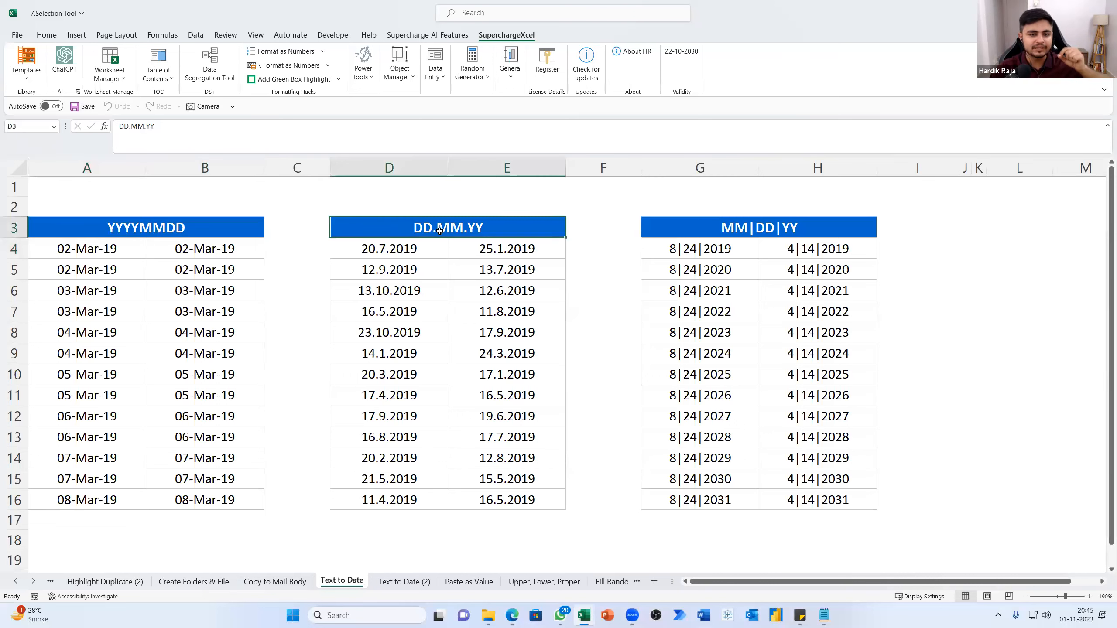
pyautogui.click(394, 253)
pyautogui.click(415, 230)
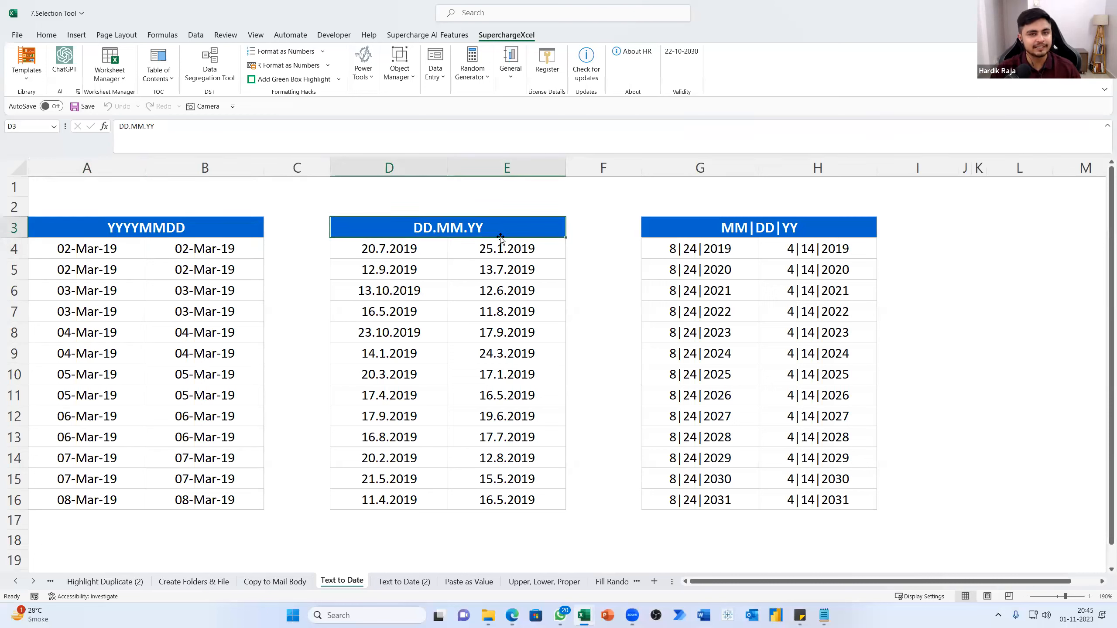
pyautogui.moveTo(411, 254); pyautogui.dragTo(510, 497)
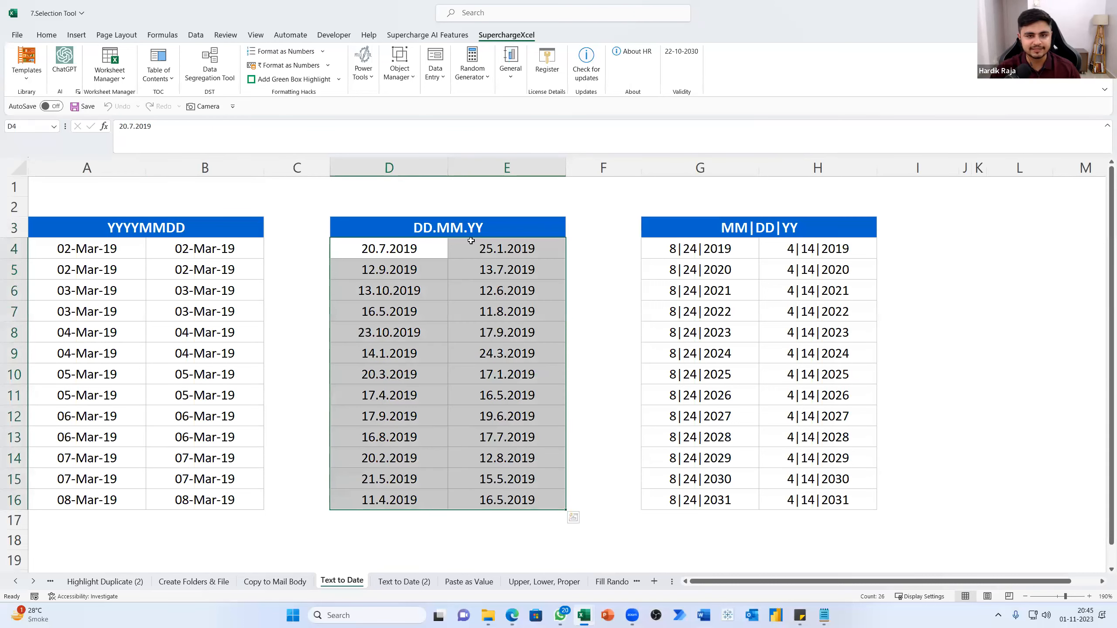
pyautogui.click(361, 71)
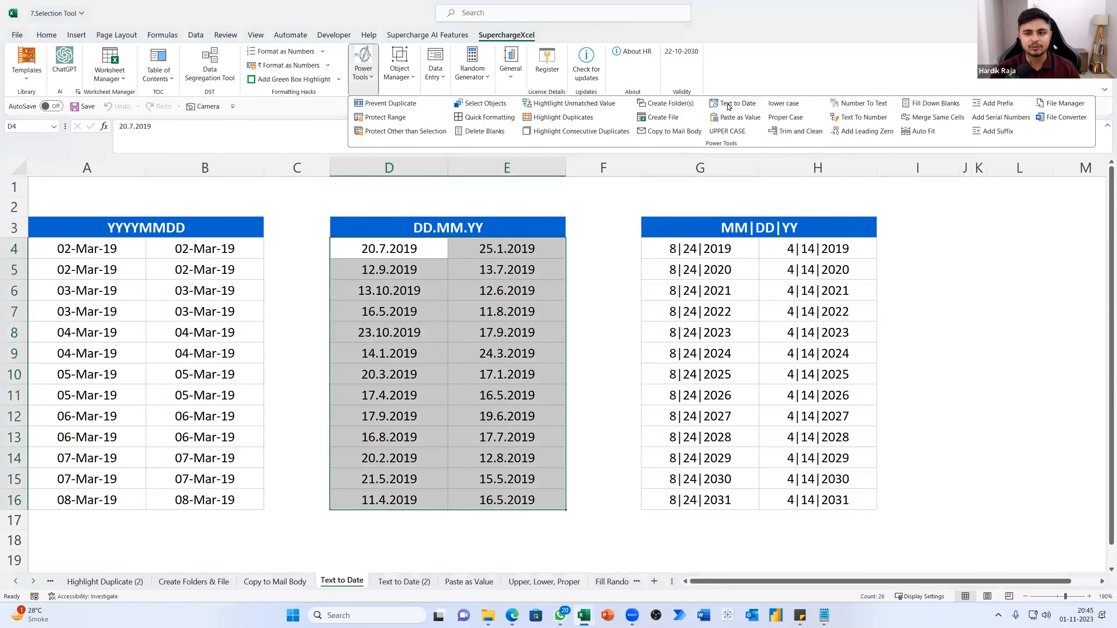
pyautogui.click(728, 107)
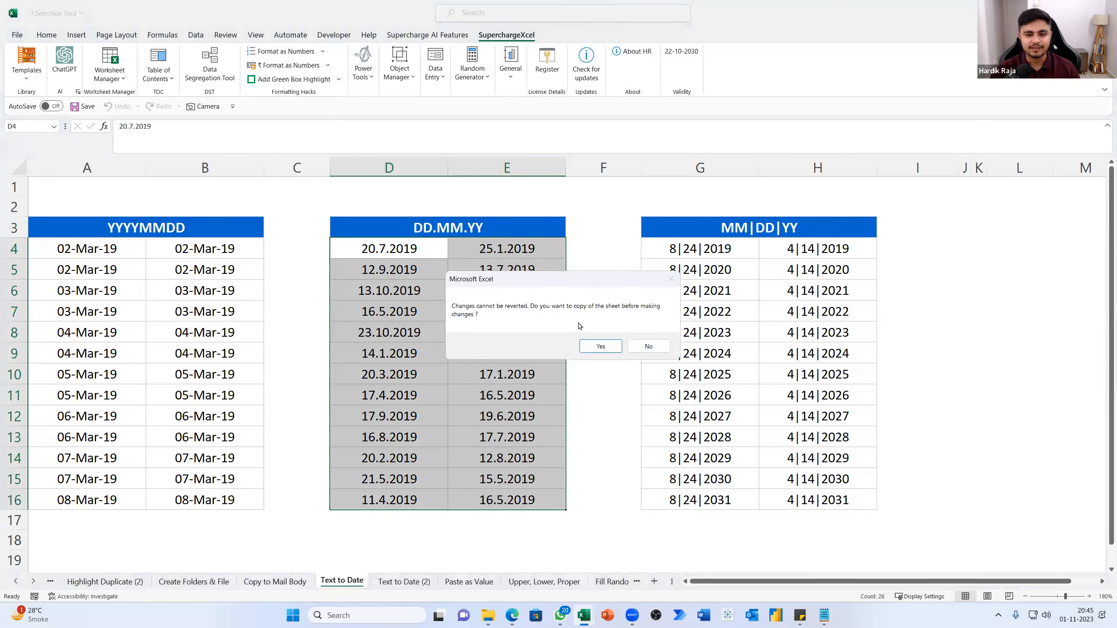
pyautogui.click(598, 346)
pyautogui.click(616, 309)
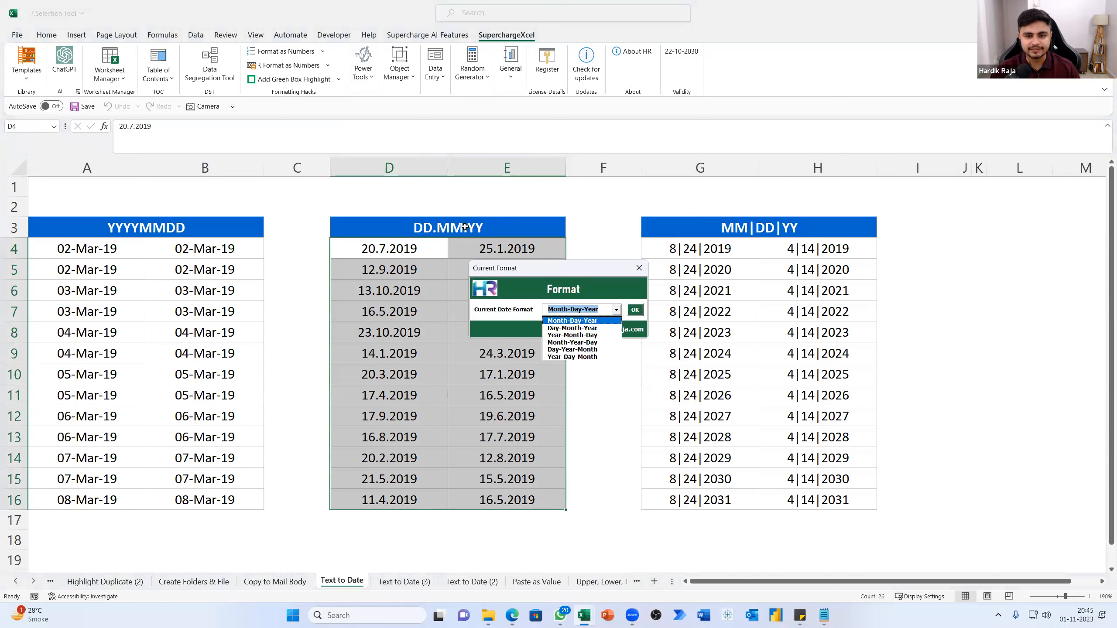
pyautogui.click(569, 328)
pyautogui.click(635, 310)
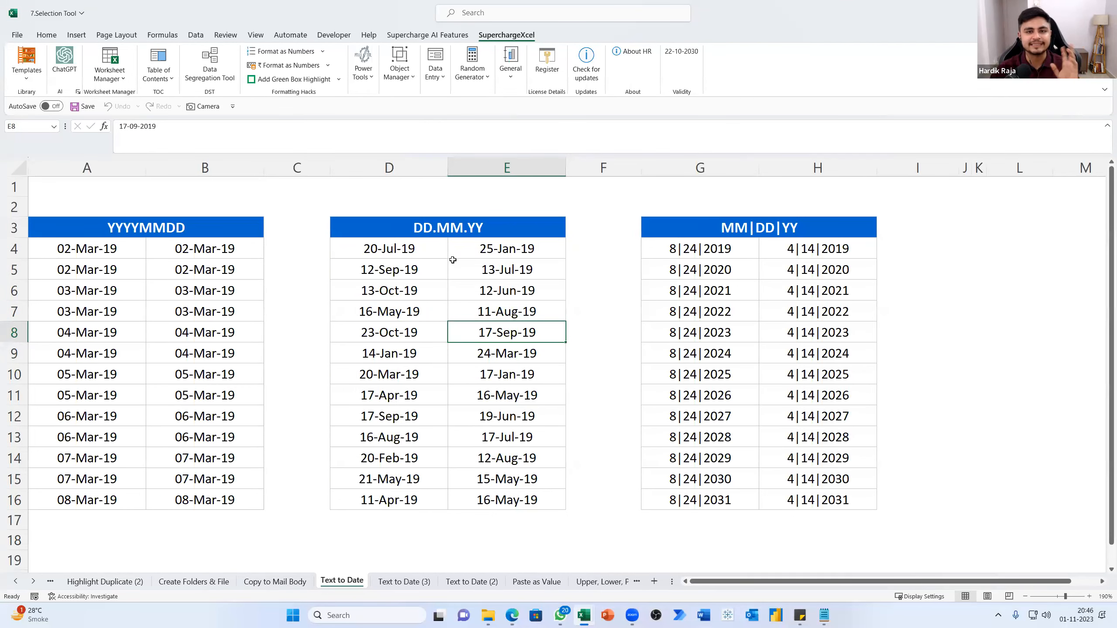
# Convert the MM|DD|YY values in G4:H16 with Text to Date, keeping a sheet copy and using Month-Day-Year as the current format
pyautogui.click(696, 247)
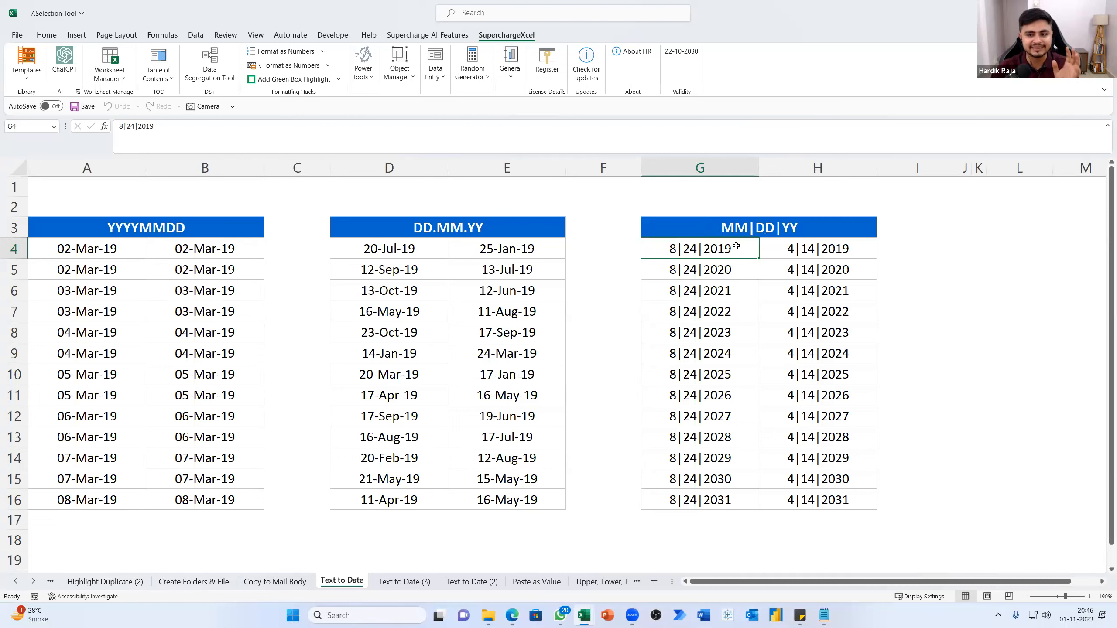
pyautogui.moveTo(727, 249); pyautogui.dragTo(826, 494)
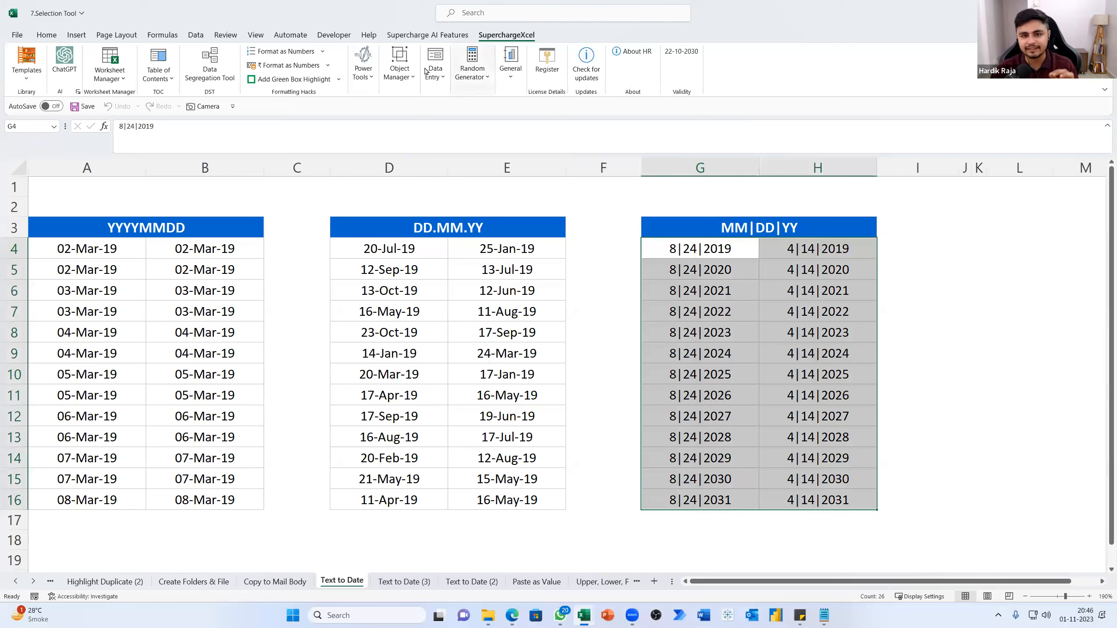
pyautogui.click(363, 71)
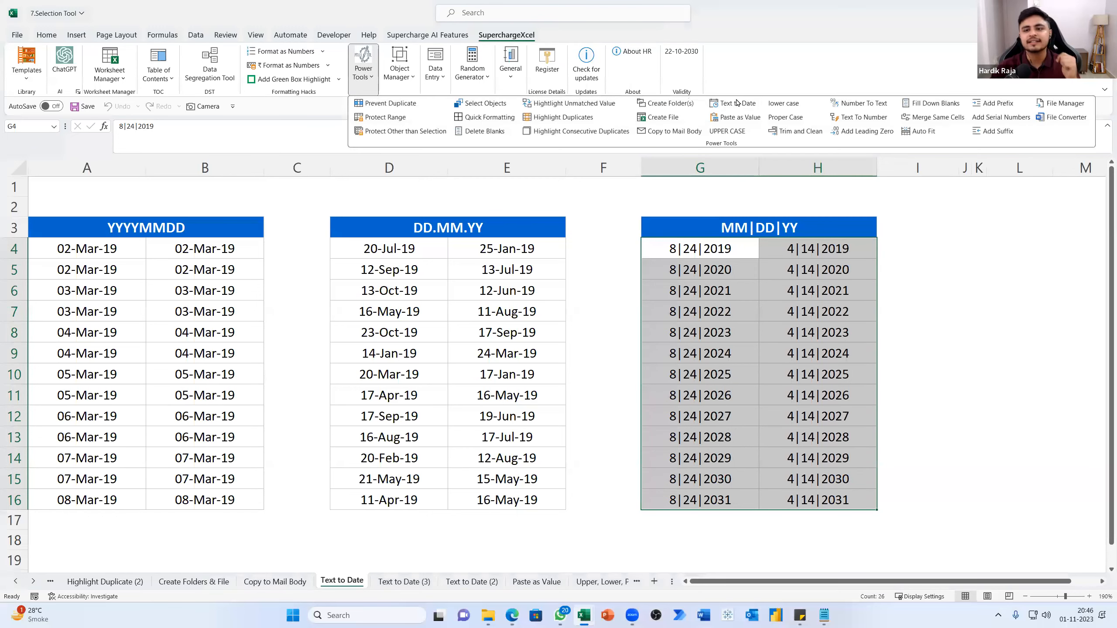
pyautogui.click(732, 103)
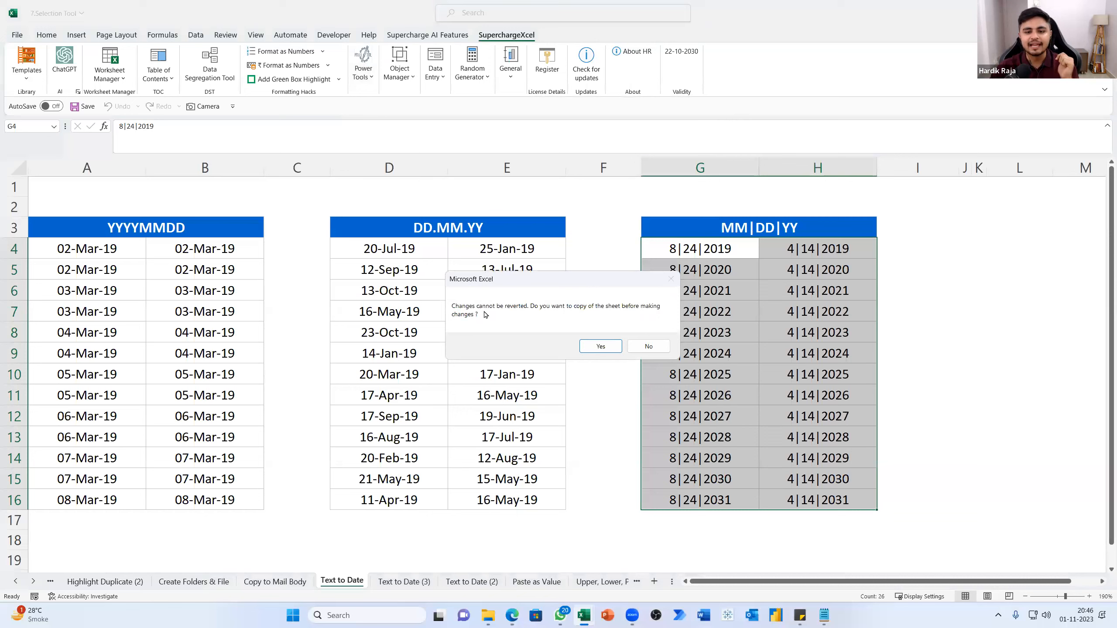
pyautogui.click(597, 347)
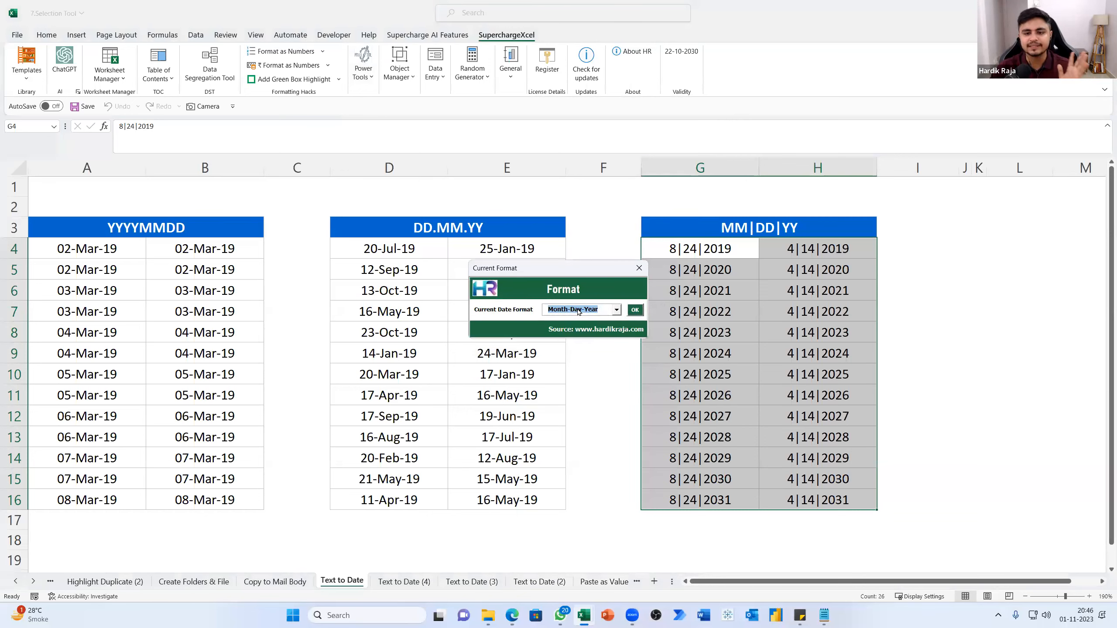
pyautogui.click(634, 310)
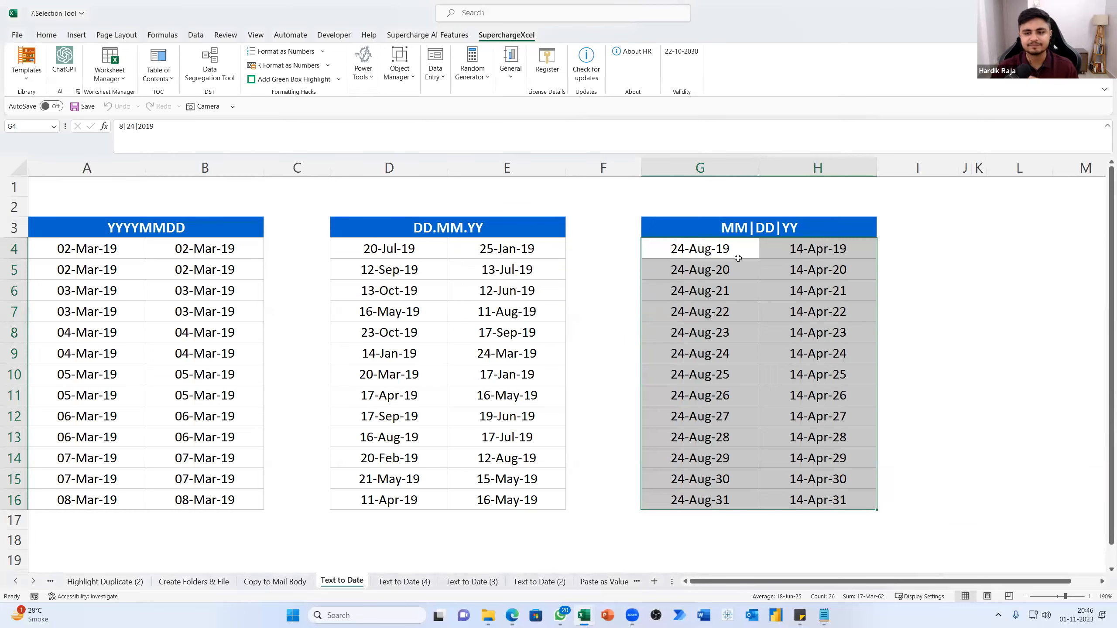
pyautogui.moveTo(123, 250); pyautogui.dragTo(835, 501)
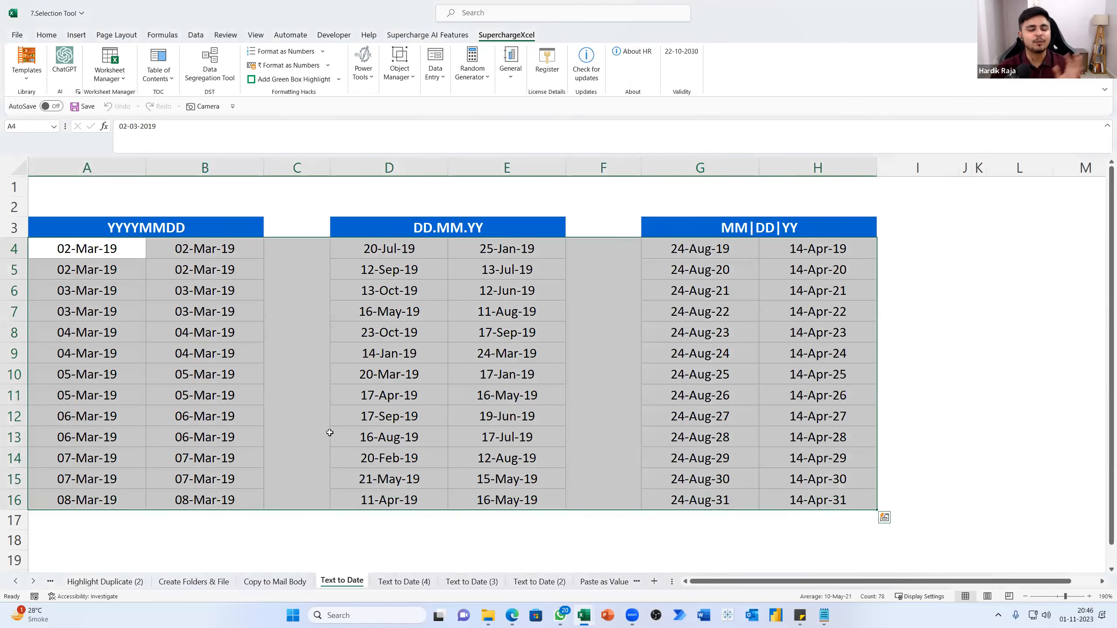
pyautogui.click(308, 388)
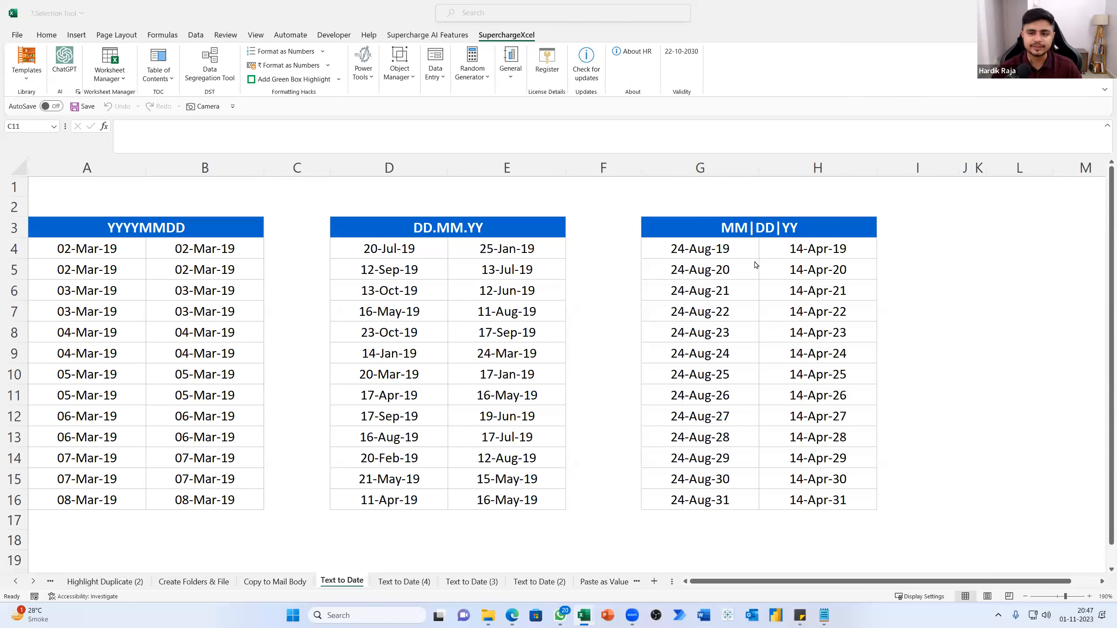
# Look through the remaining practice sheets, including Fill Random Value, Check Box and Prefix & Suffix
pyautogui.click(503, 583)
pyautogui.click(577, 582)
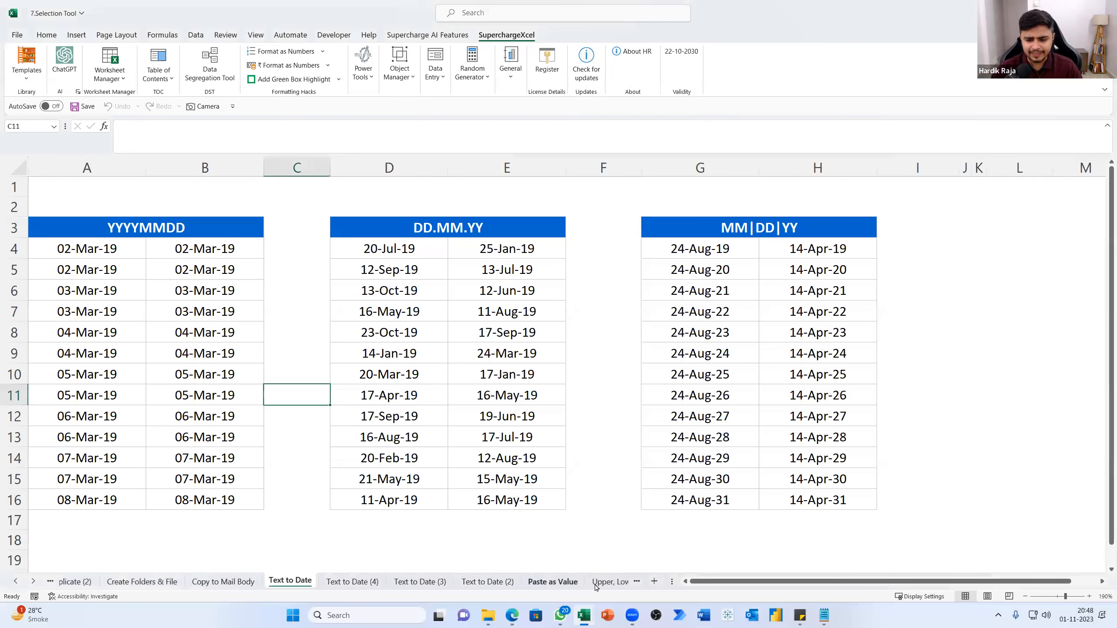
pyautogui.click(595, 587)
pyautogui.click(581, 587)
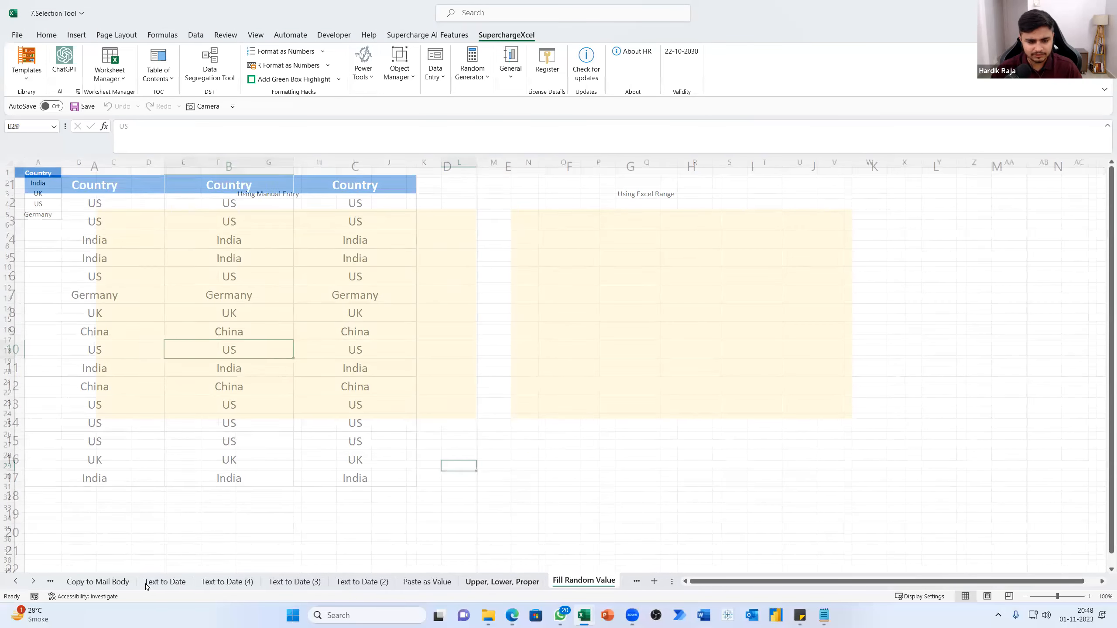
pyautogui.click(34, 581)
pyautogui.click(34, 581)
pyautogui.click(33, 582)
pyautogui.click(34, 582)
pyautogui.click(34, 581)
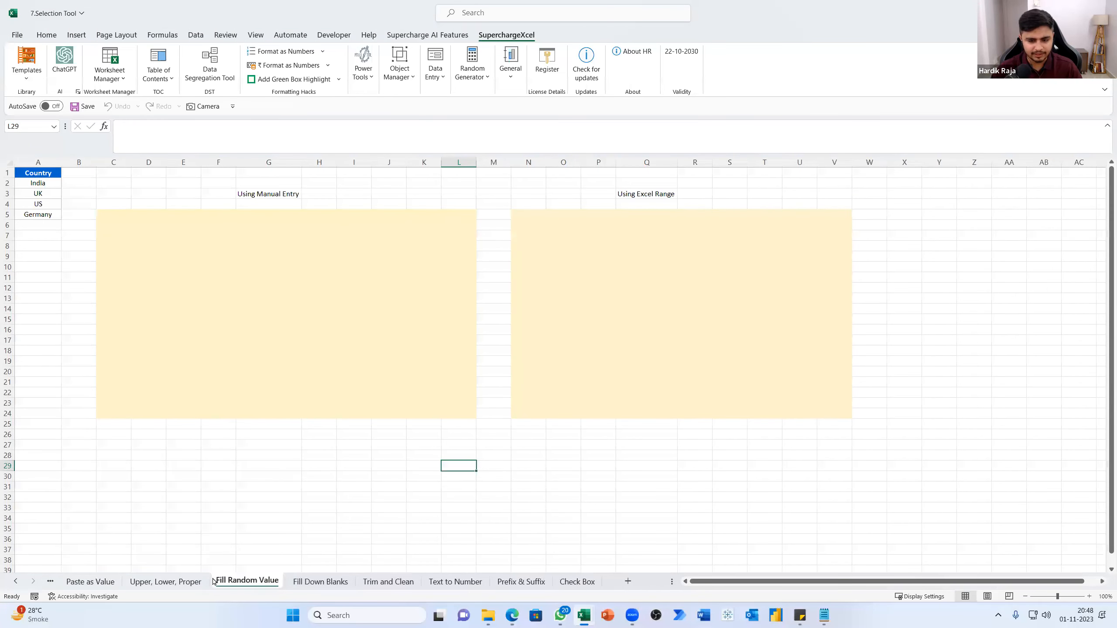
pyautogui.click(15, 583)
pyautogui.click(34, 581)
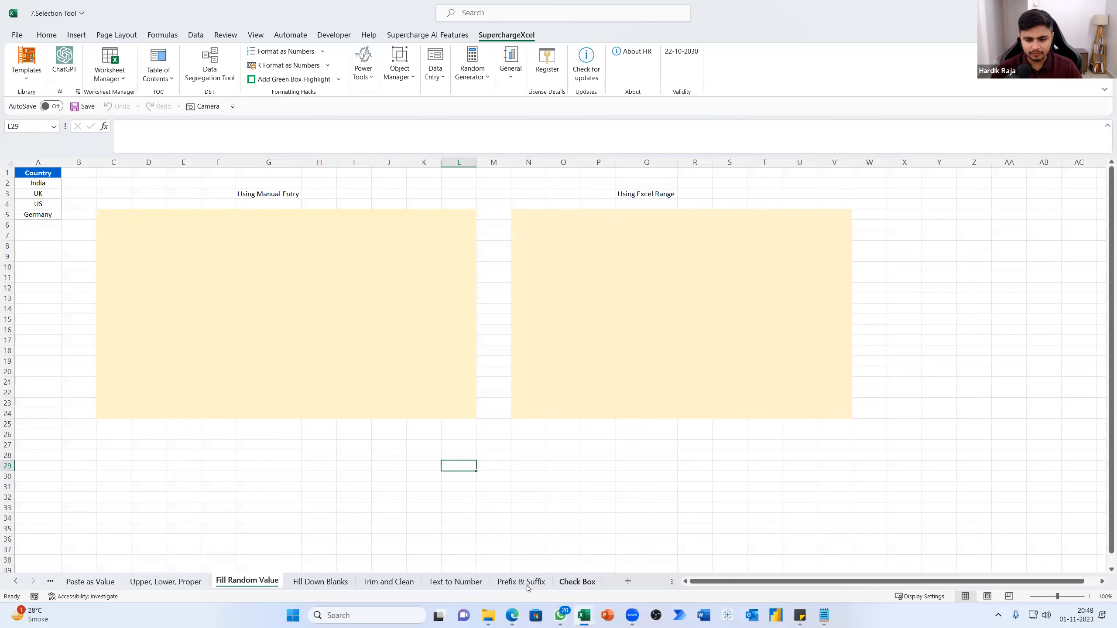
pyautogui.click(577, 581)
pyautogui.click(520, 580)
# Go back through the preceding sheets to the Paste as Value sheet
pyautogui.hotkey('ctrl', 'pageup')
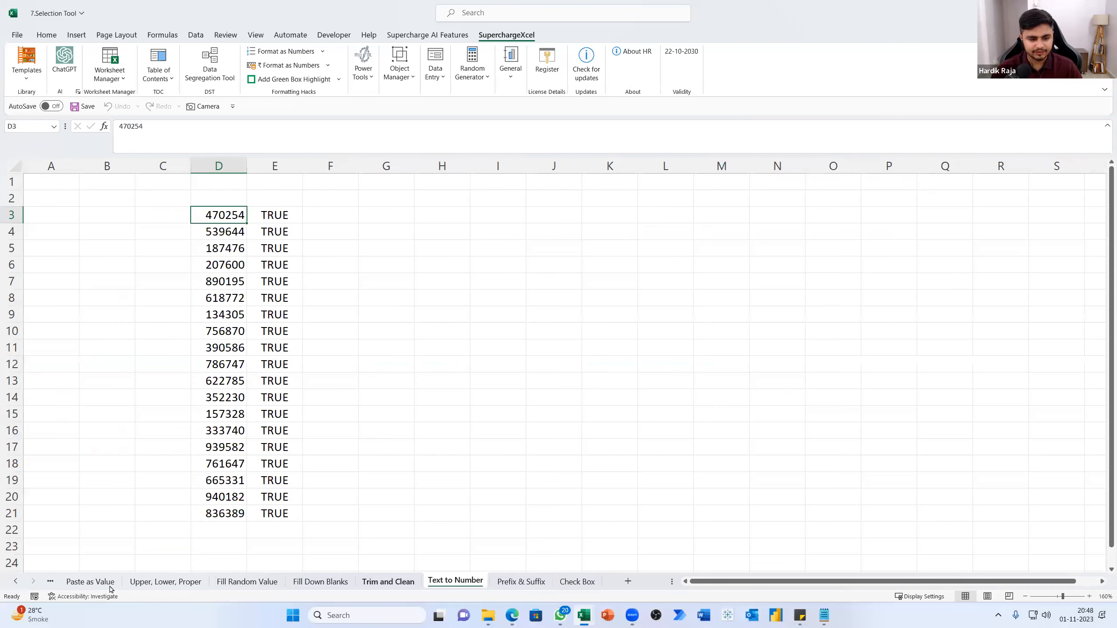
pyautogui.hotkey('ctrl', 'pageup')
pyautogui.hotkey('ctrl', 'pageup')
pyautogui.hotkey('ctrl', 'pageup')
pyautogui.hotkey('ctrl', 'pageup')
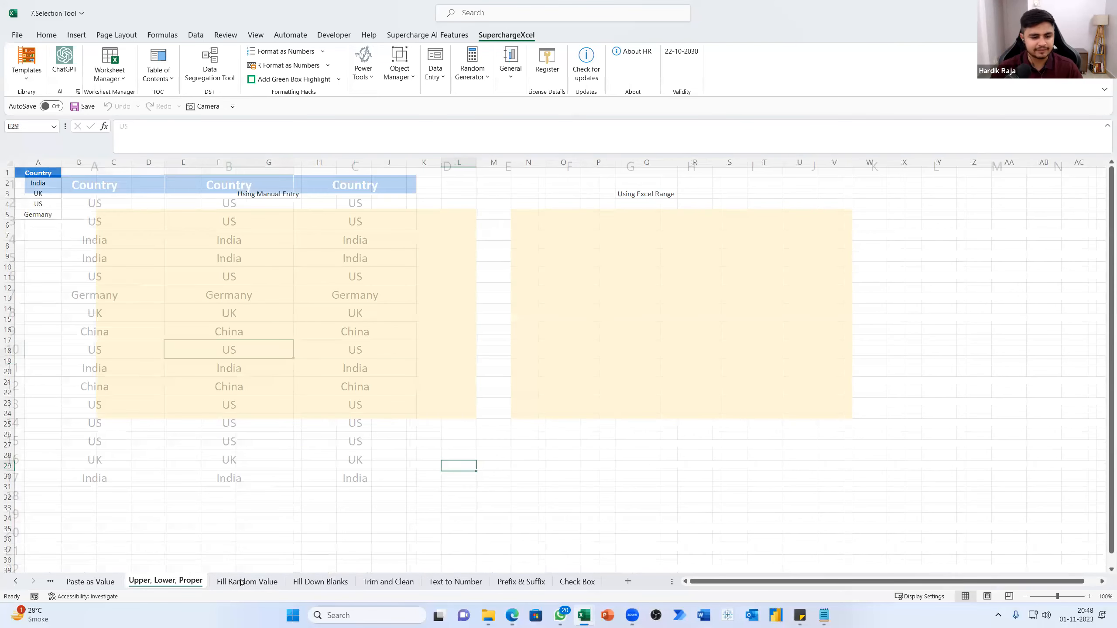
pyautogui.hotkey('ctrl', 'pageup')
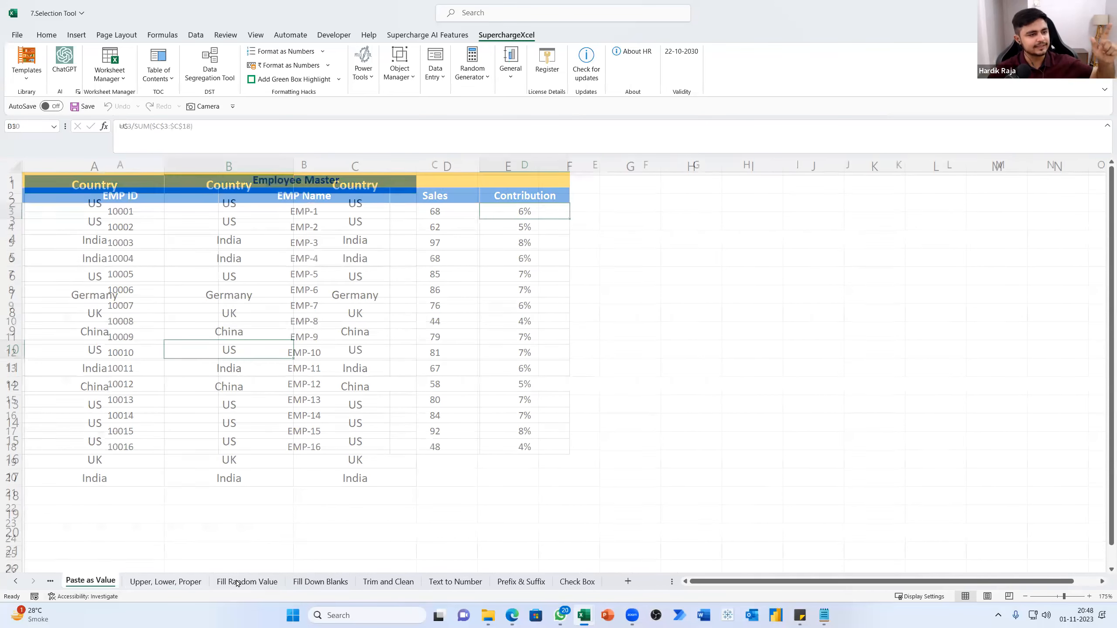